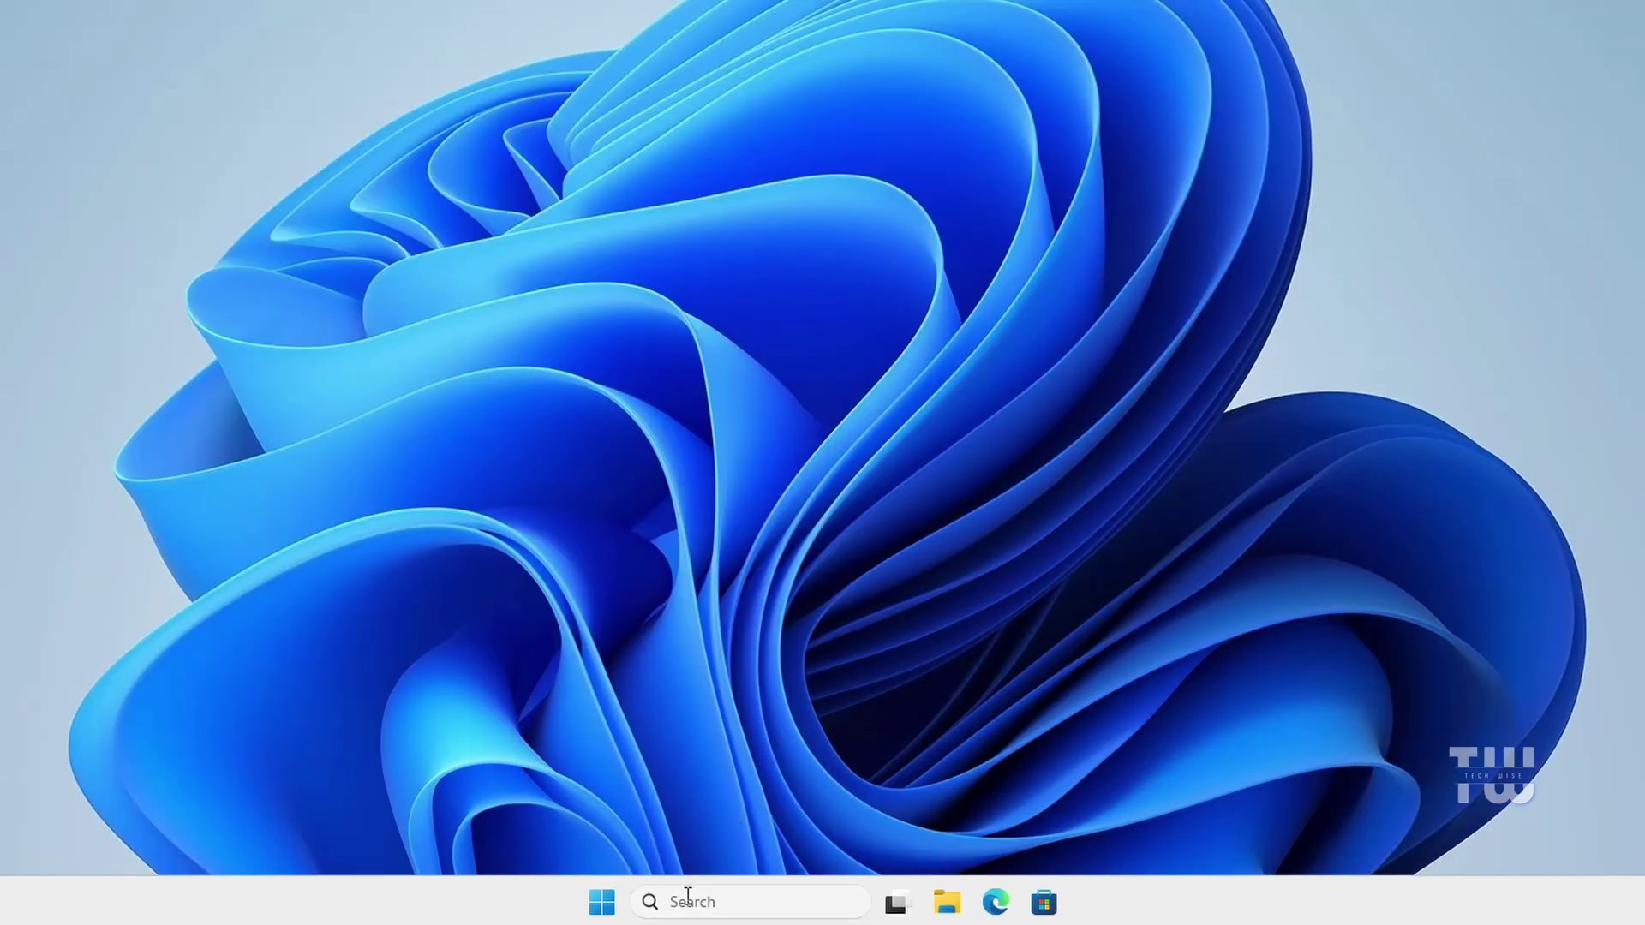
# Step: Search Windows for 'windows backup' and launch the Windows Backup app
pyautogui.click(687, 895)
pyautogui.write('window')
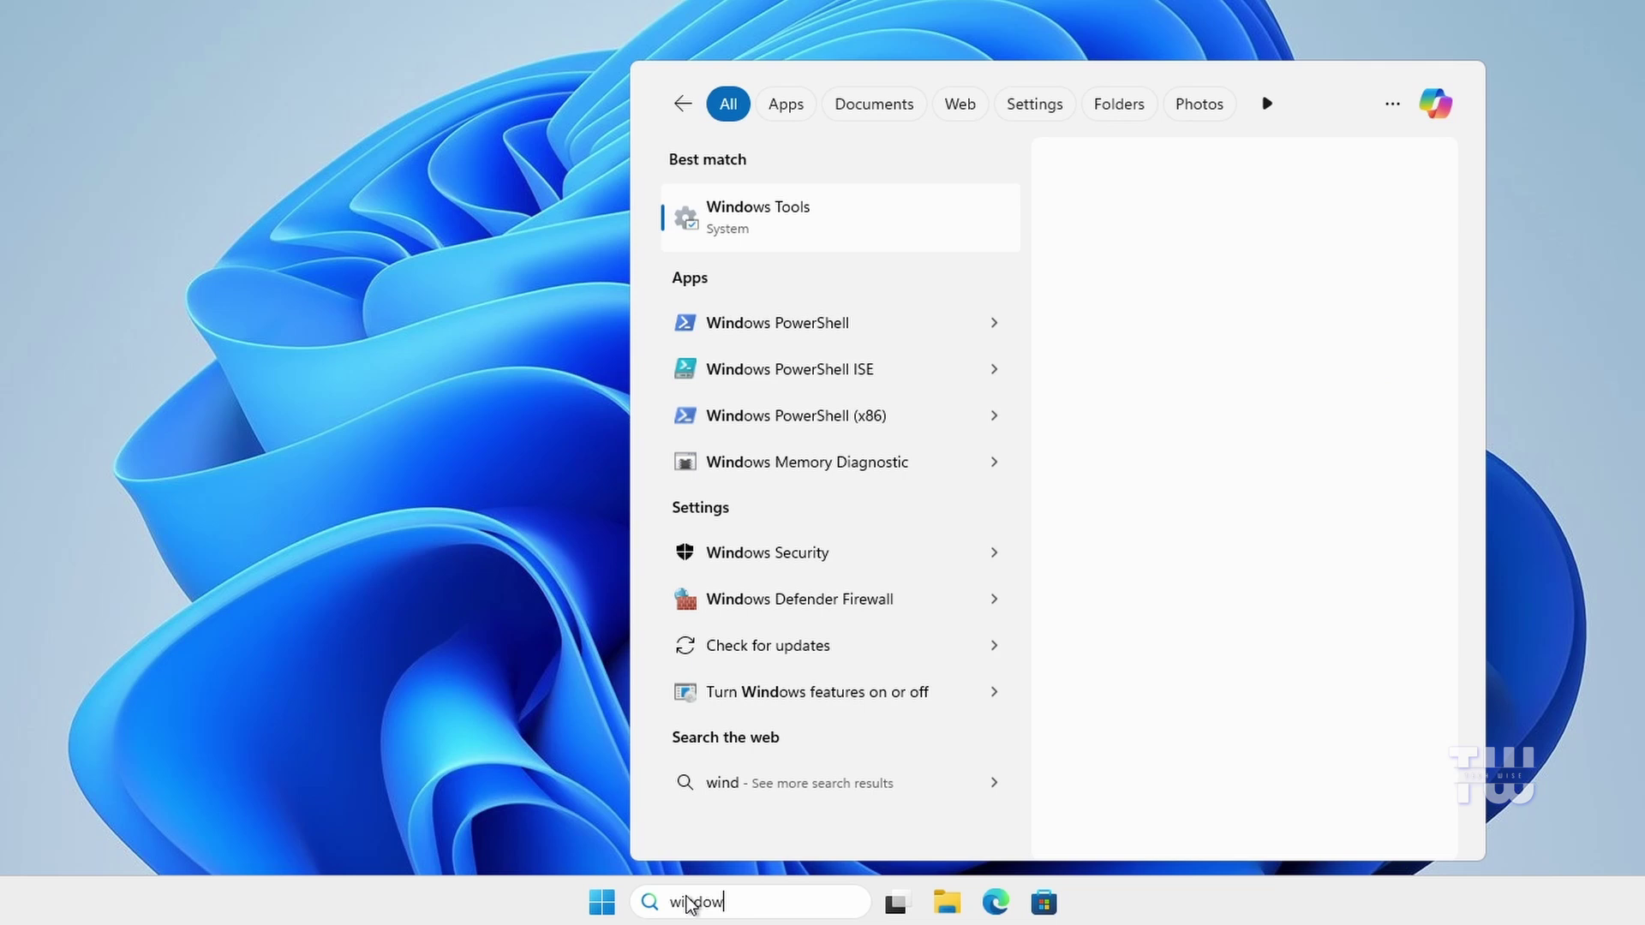
pyautogui.write('s u')
pyautogui.press('BackSpace')
pyautogui.write('backup')
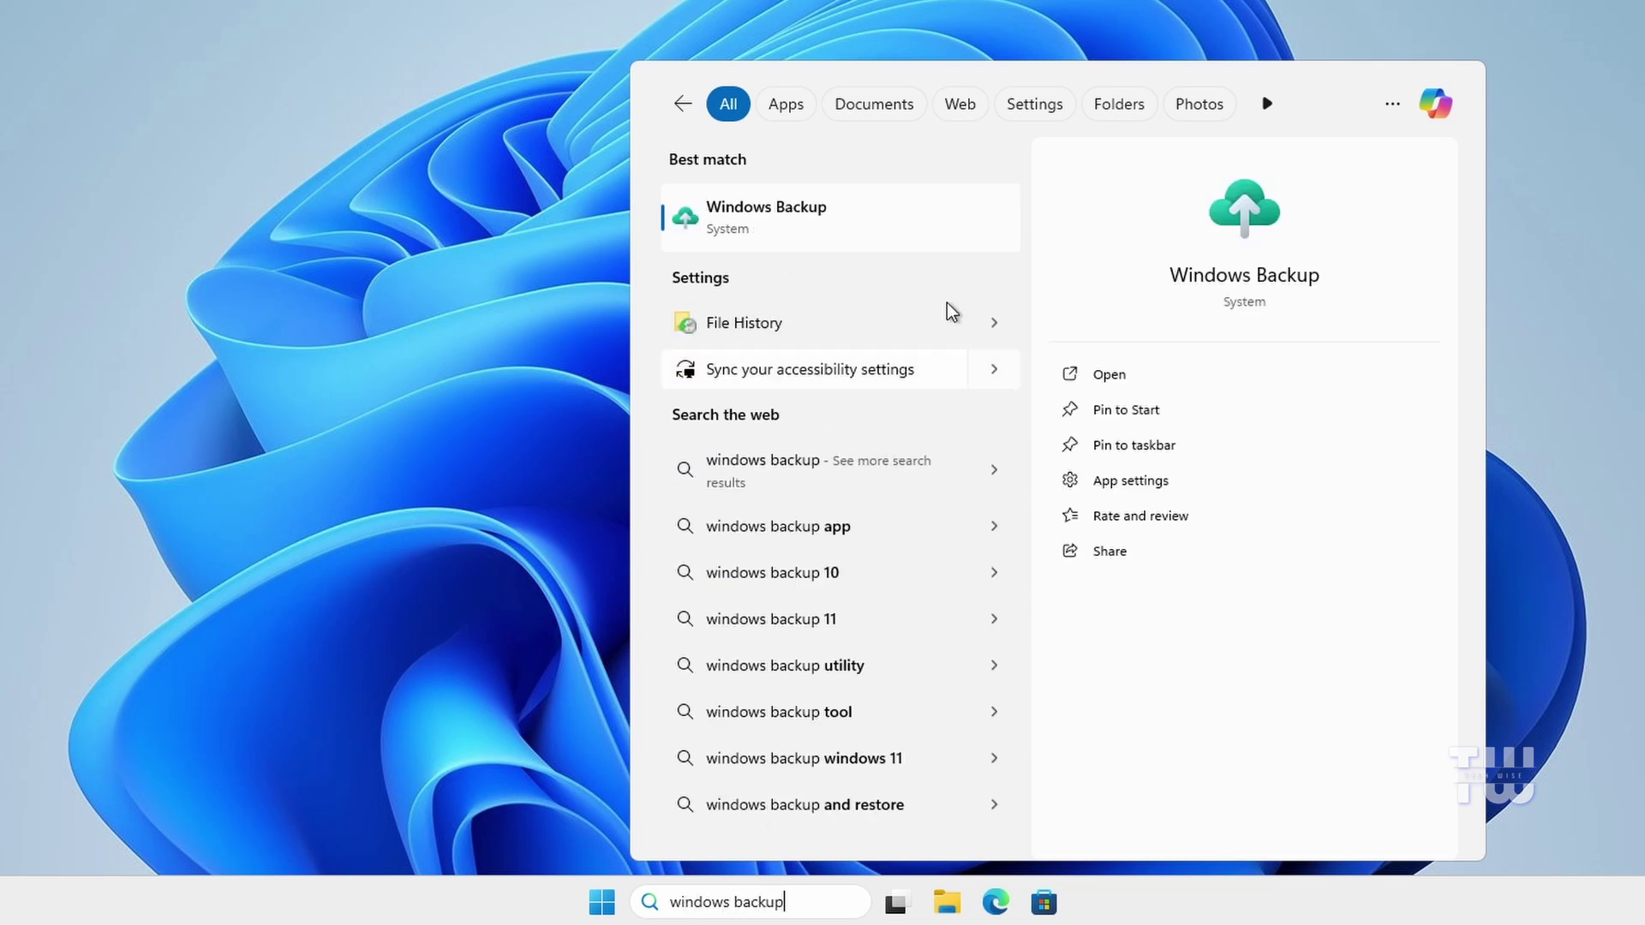
pyautogui.click(942, 235)
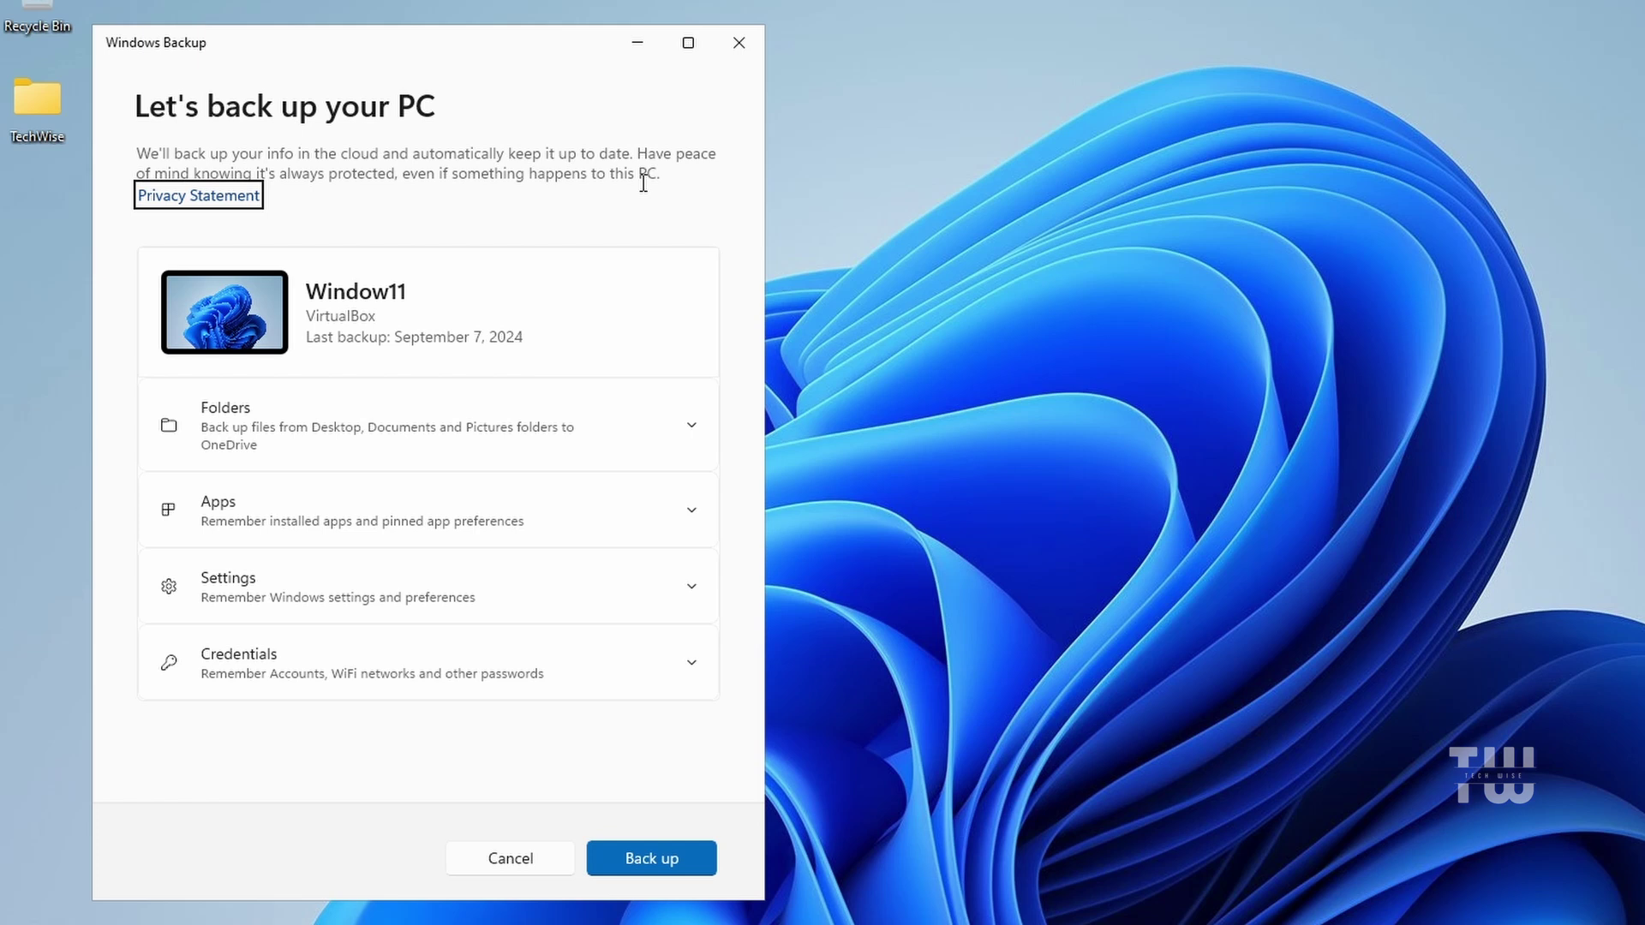
# Step: Start a cloud backup of this PC, signing in to the Microsoft account, then close Windows Backup
pyautogui.click(655, 858)
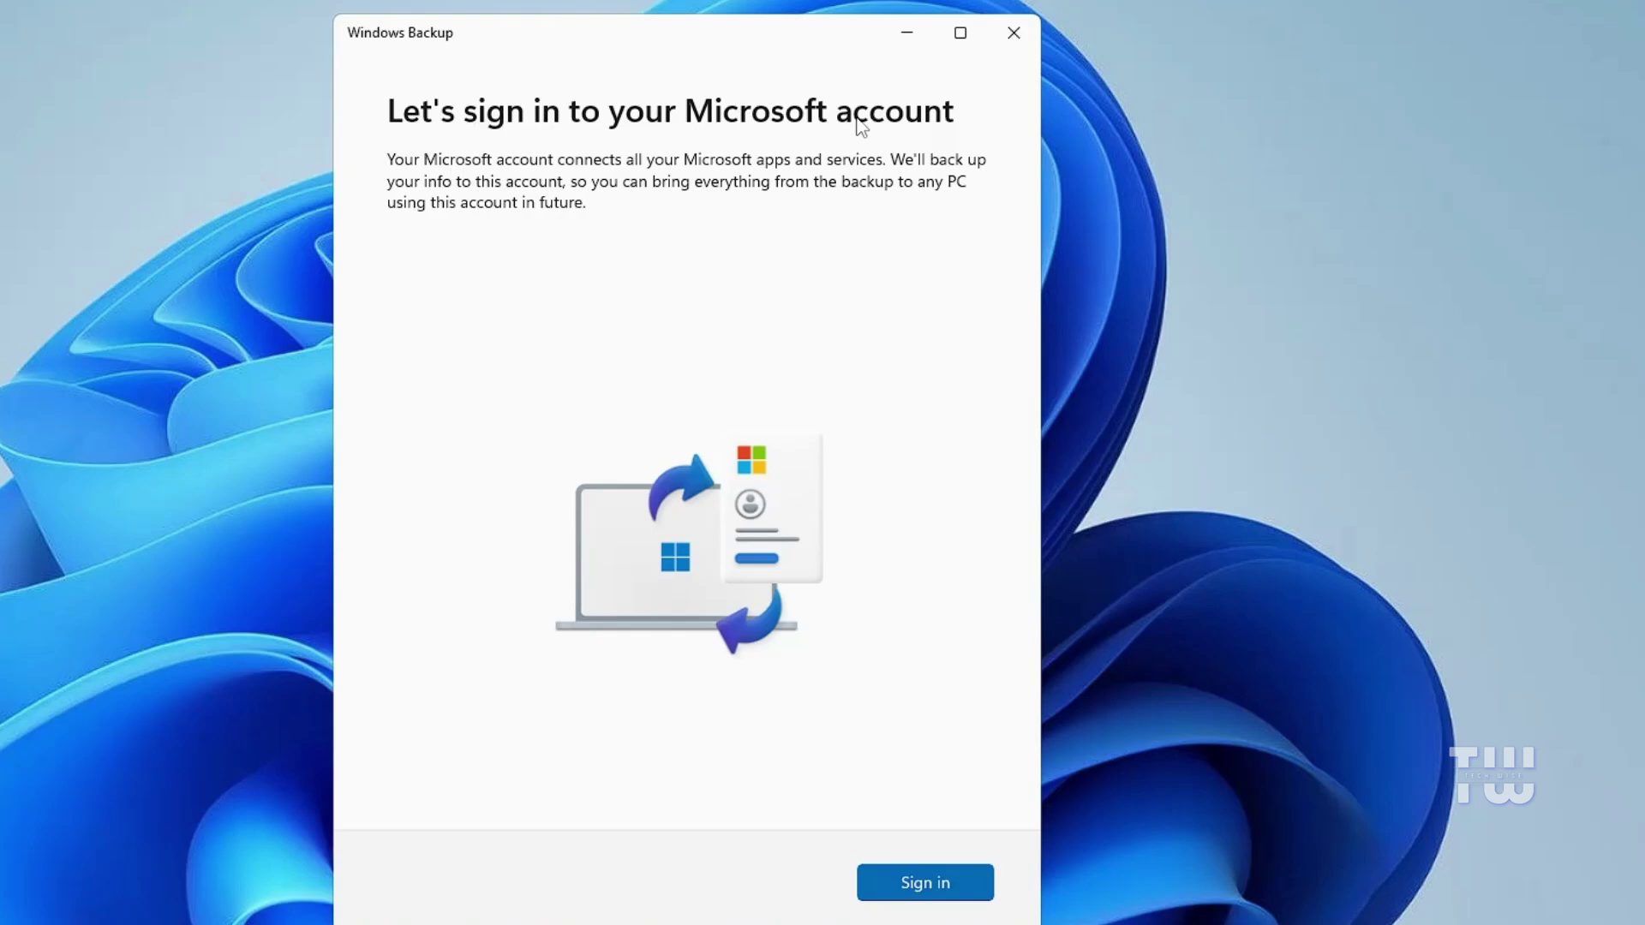
pyautogui.click(937, 886)
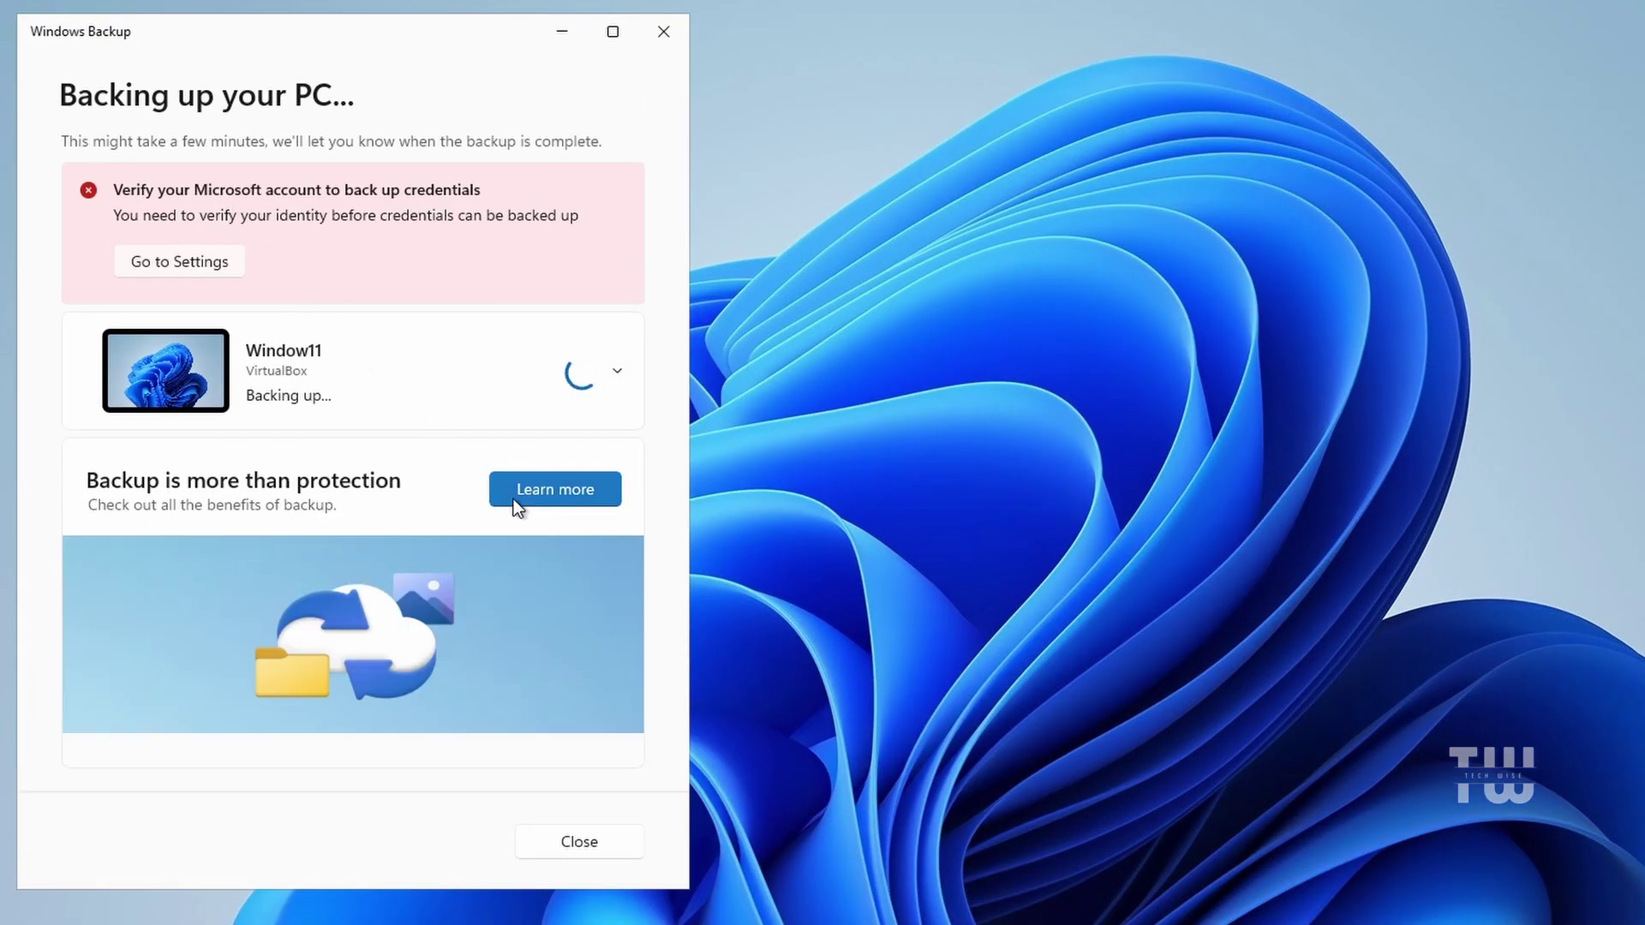
pyautogui.click(571, 852)
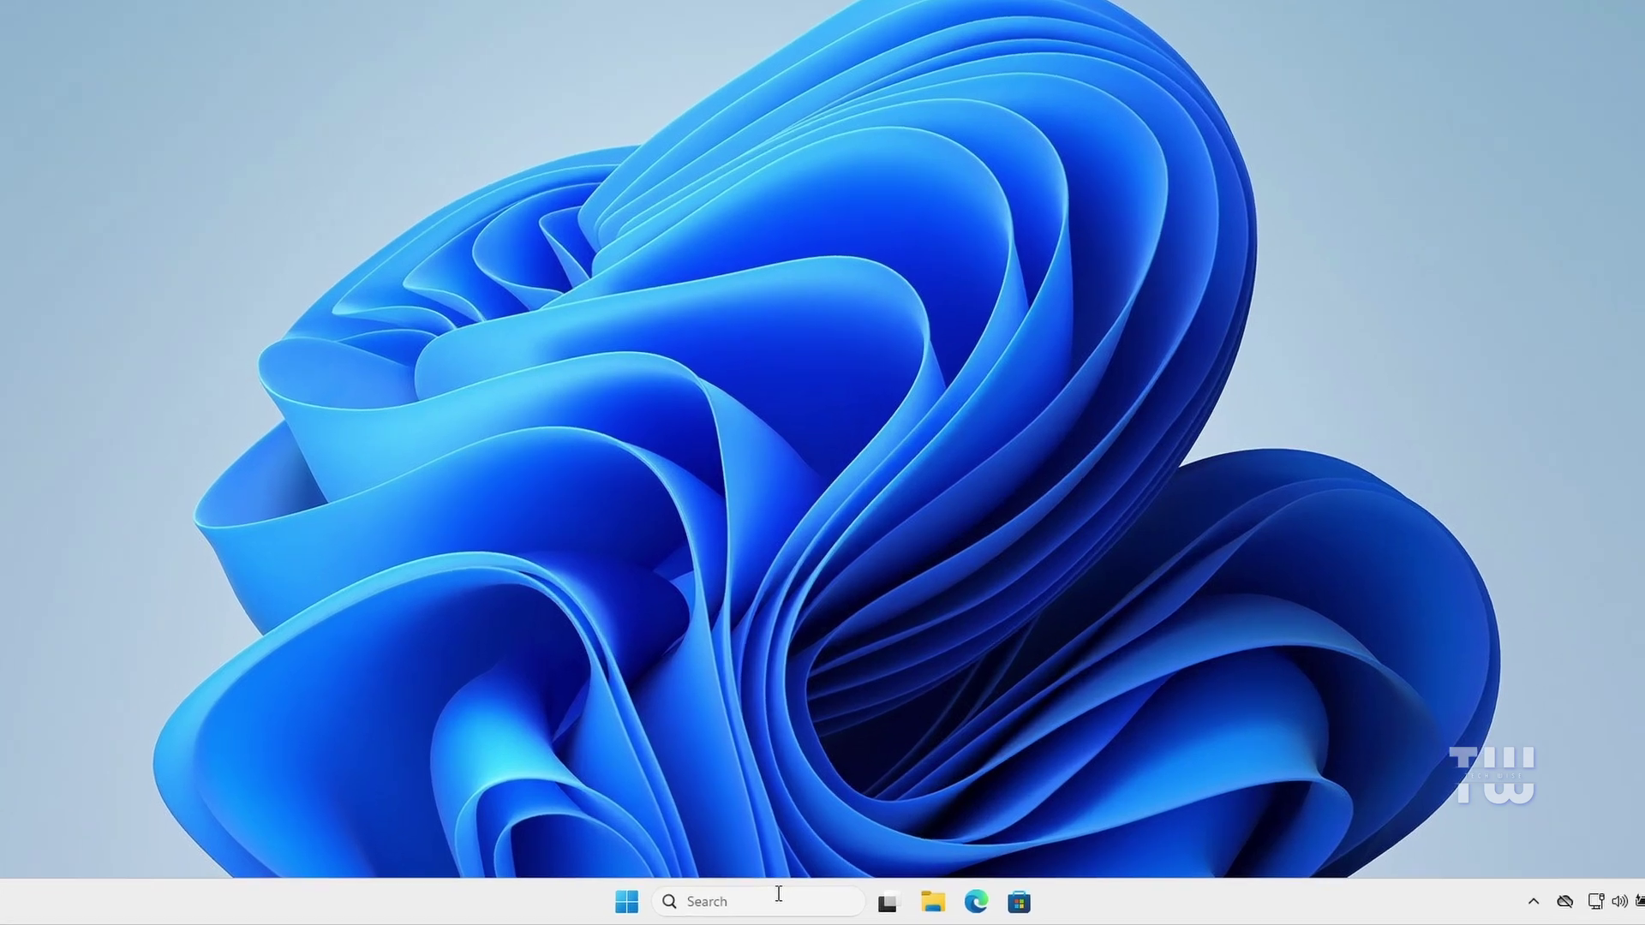
# Step: Open Control Panel via search and, in Category view, go to Backup and Restore (Windows 7)
pyautogui.click(783, 901)
pyautogui.write('co')
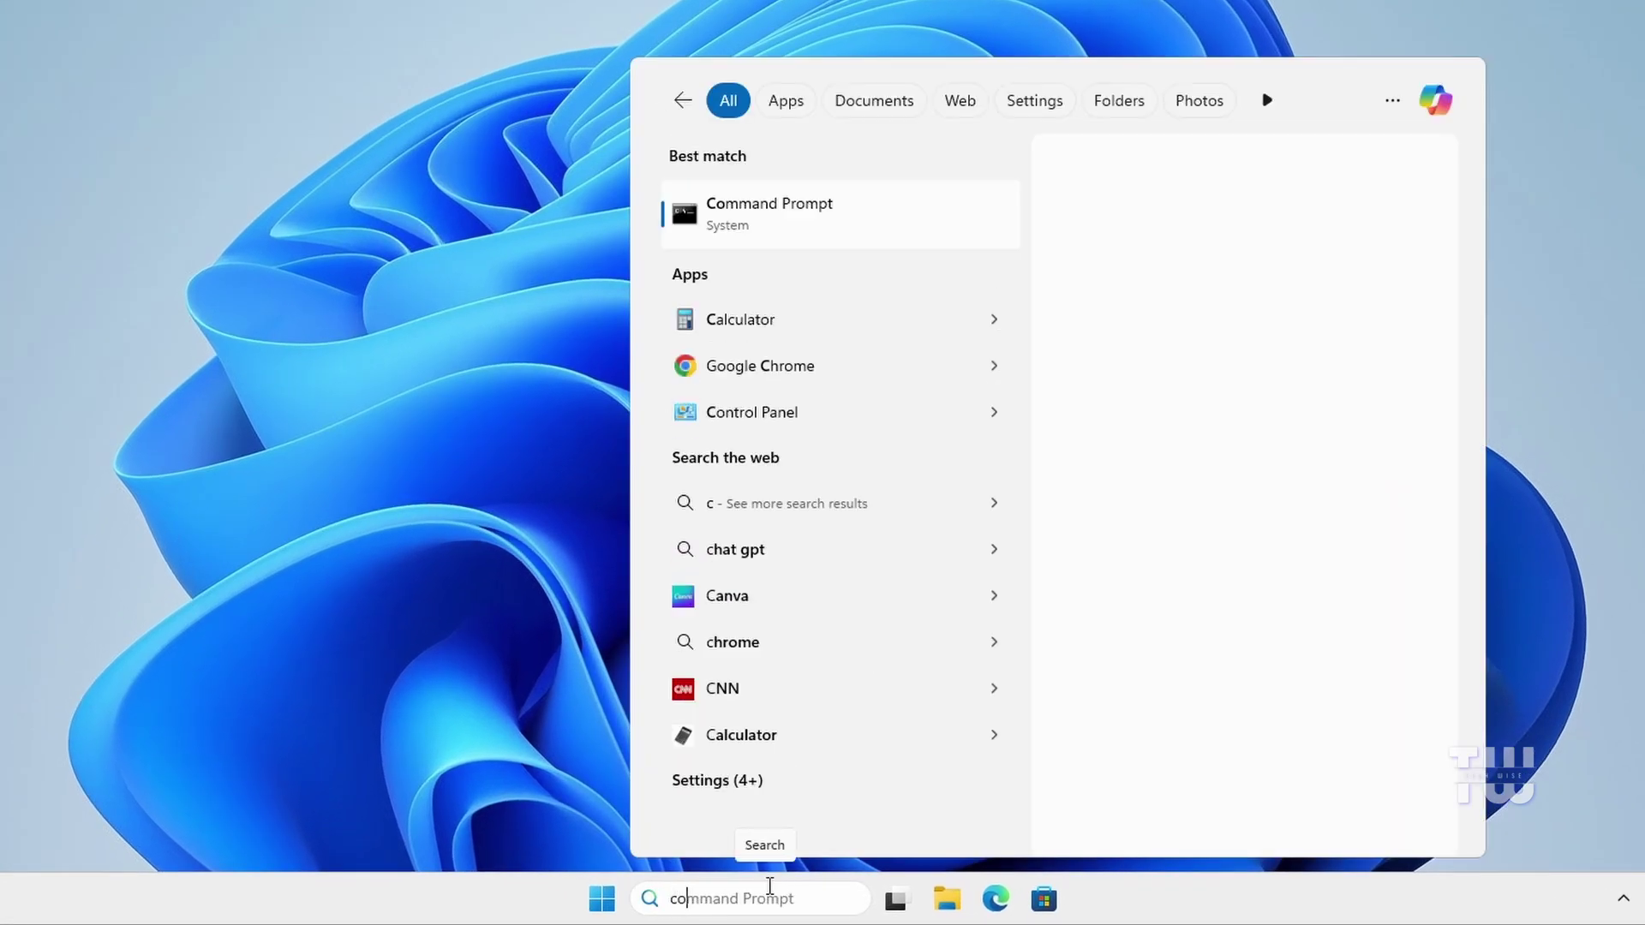
pyautogui.write('ntro')
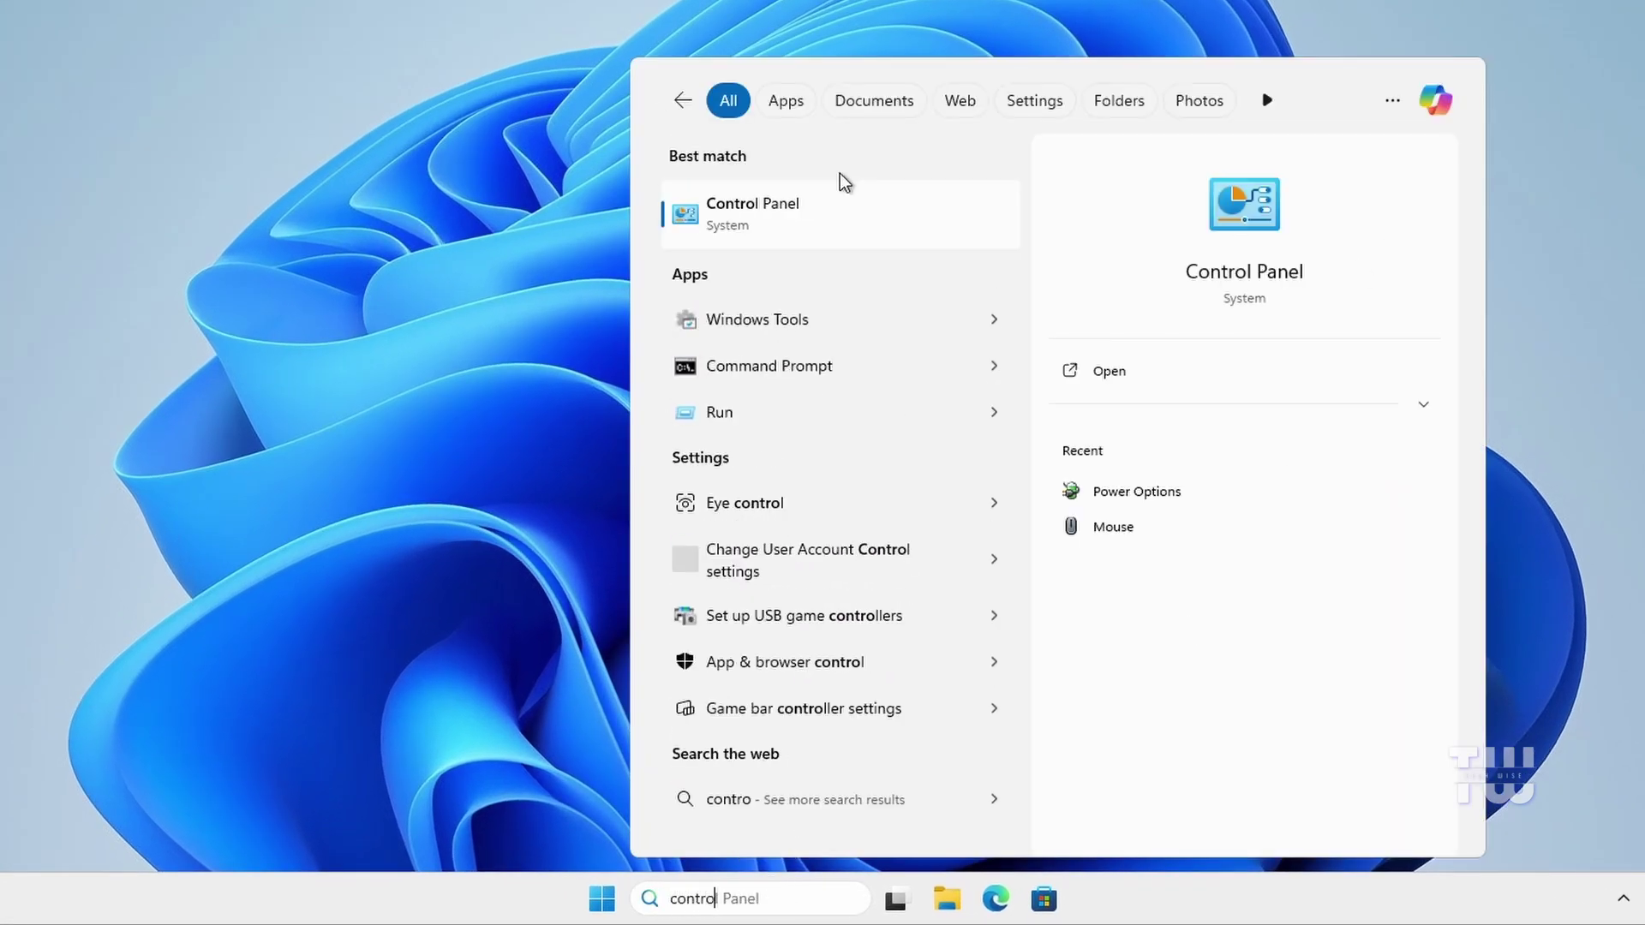
pyautogui.click(826, 218)
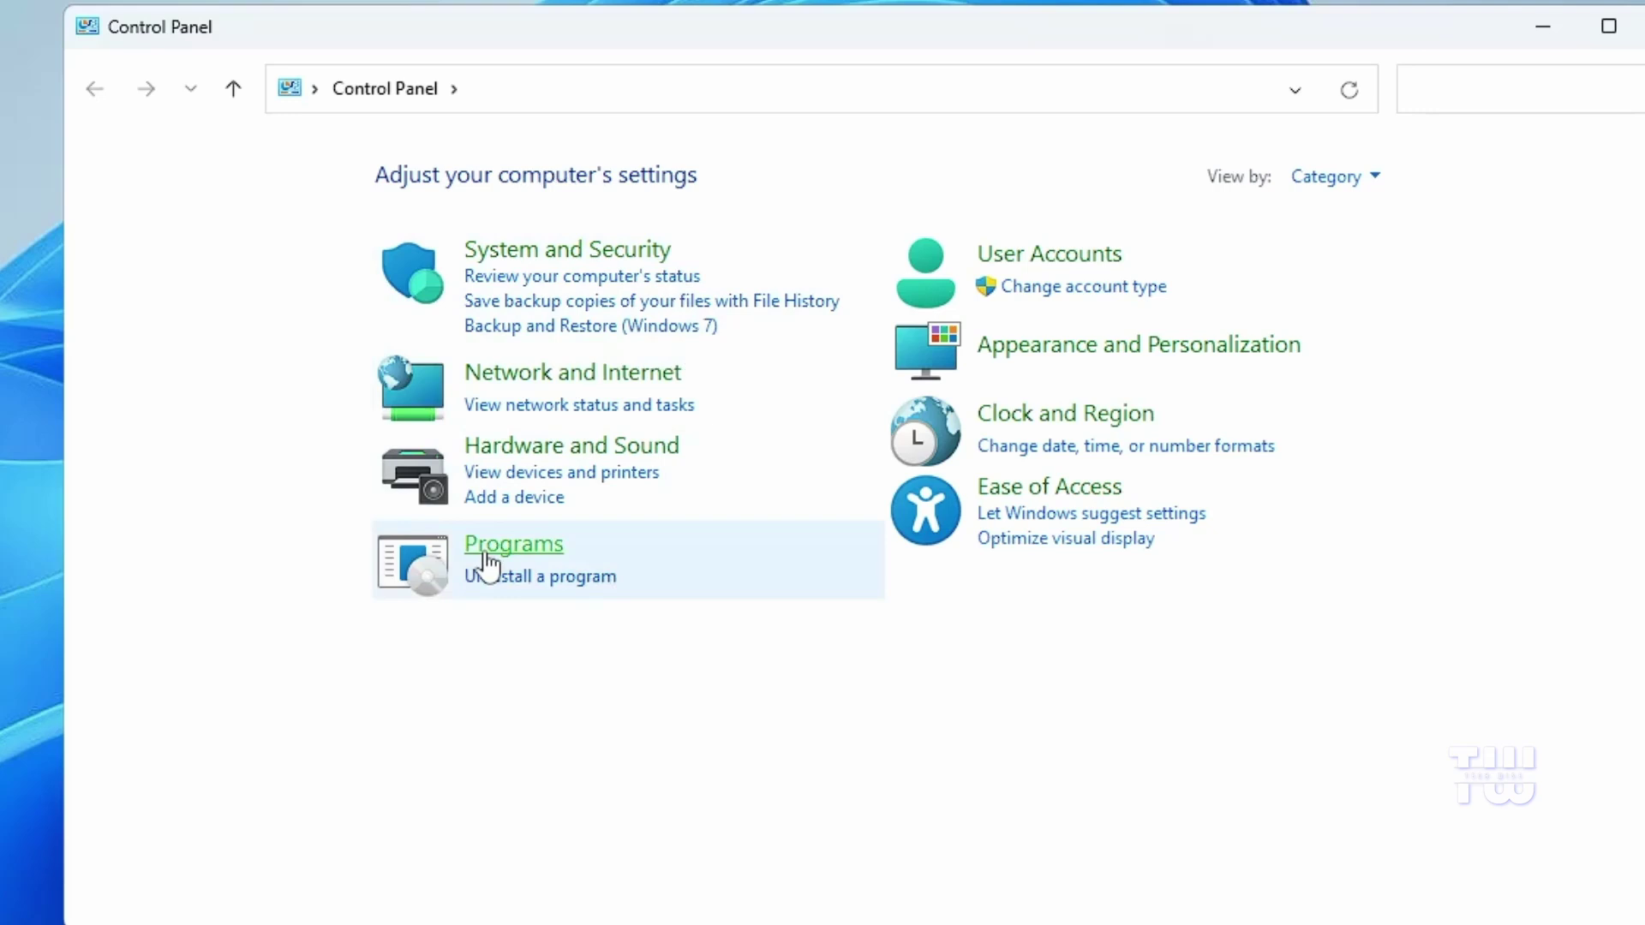
pyautogui.click(1381, 182)
pyautogui.click(1370, 216)
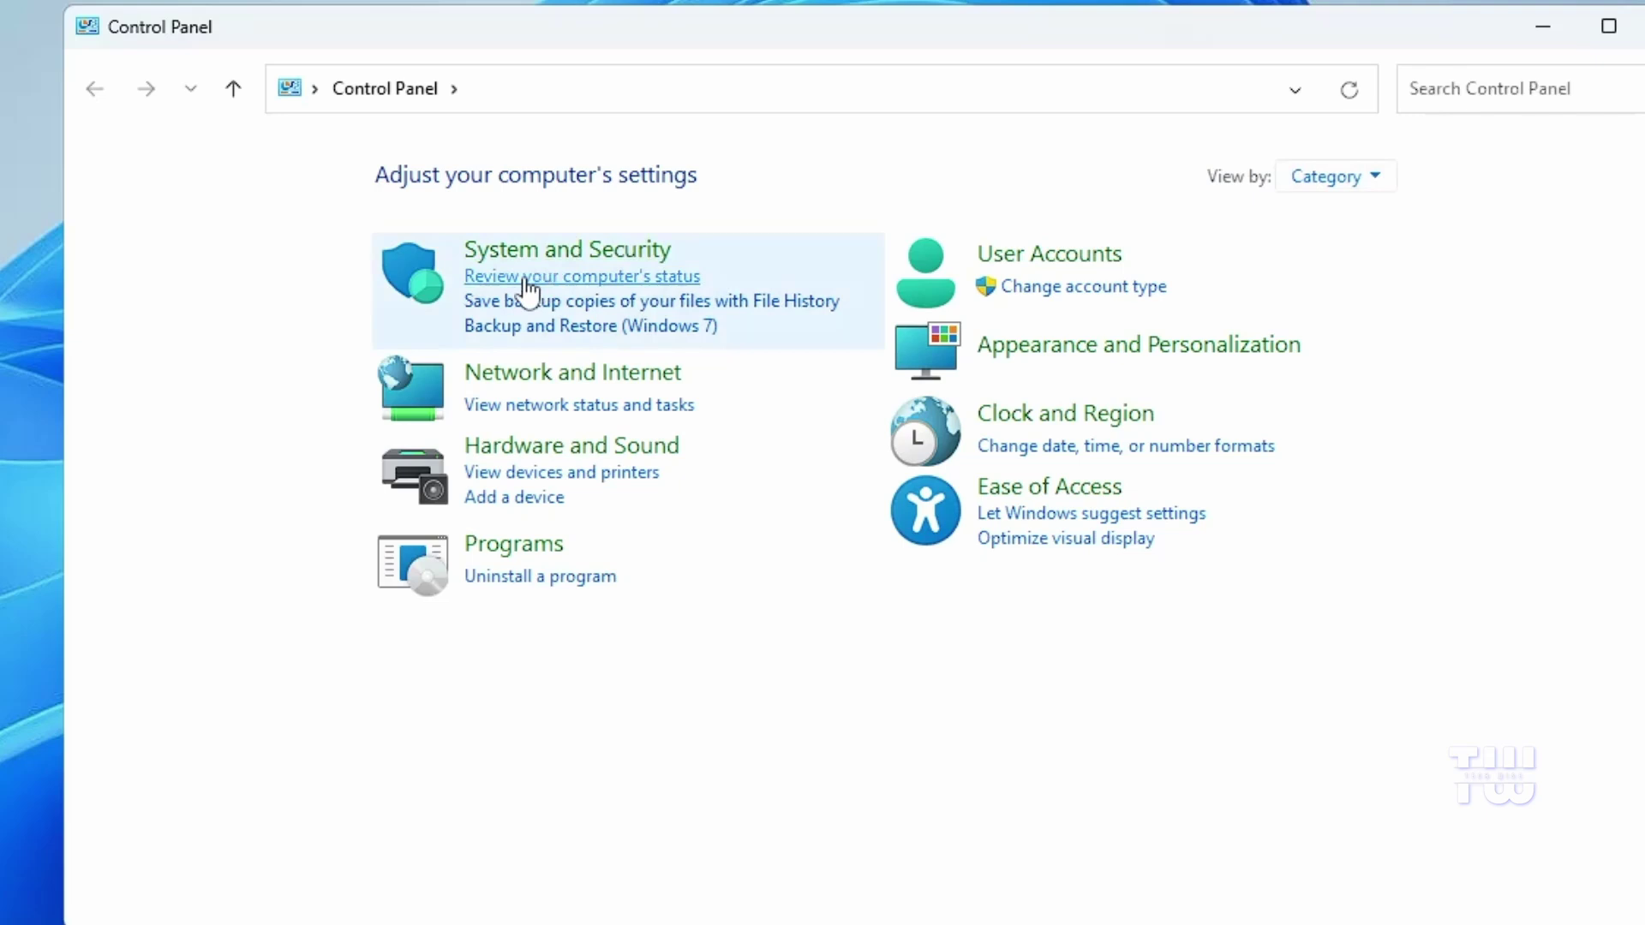
pyautogui.click(535, 330)
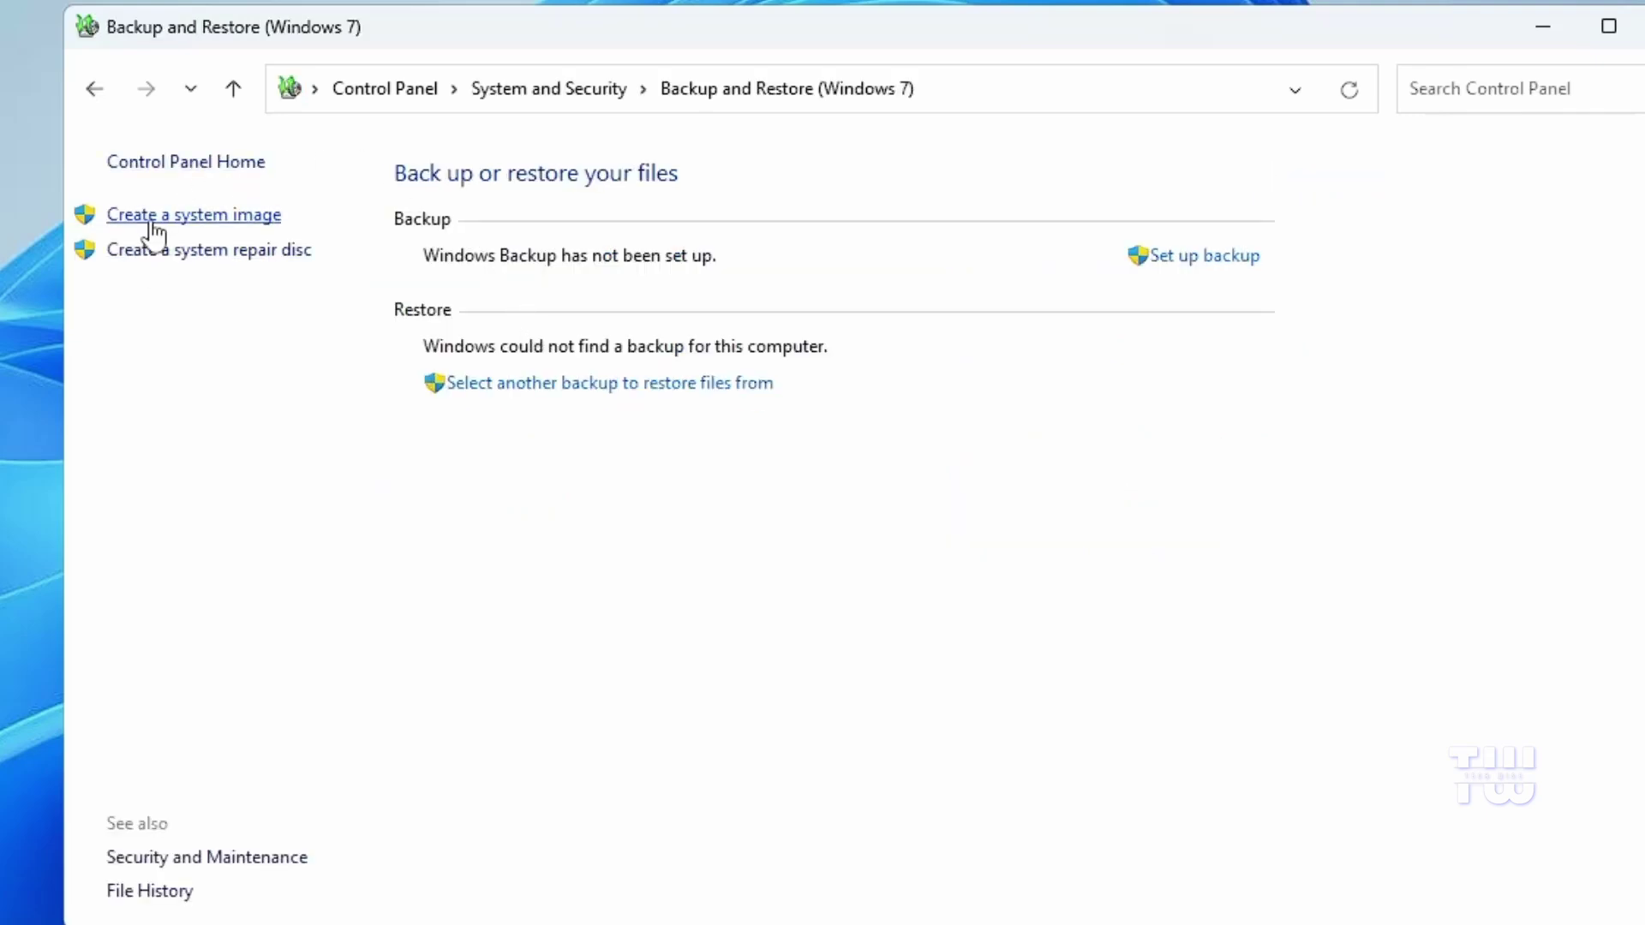
# Step: Start a system image that saves to New Volume (E:) and advance to drive selection
pyautogui.click(199, 225)
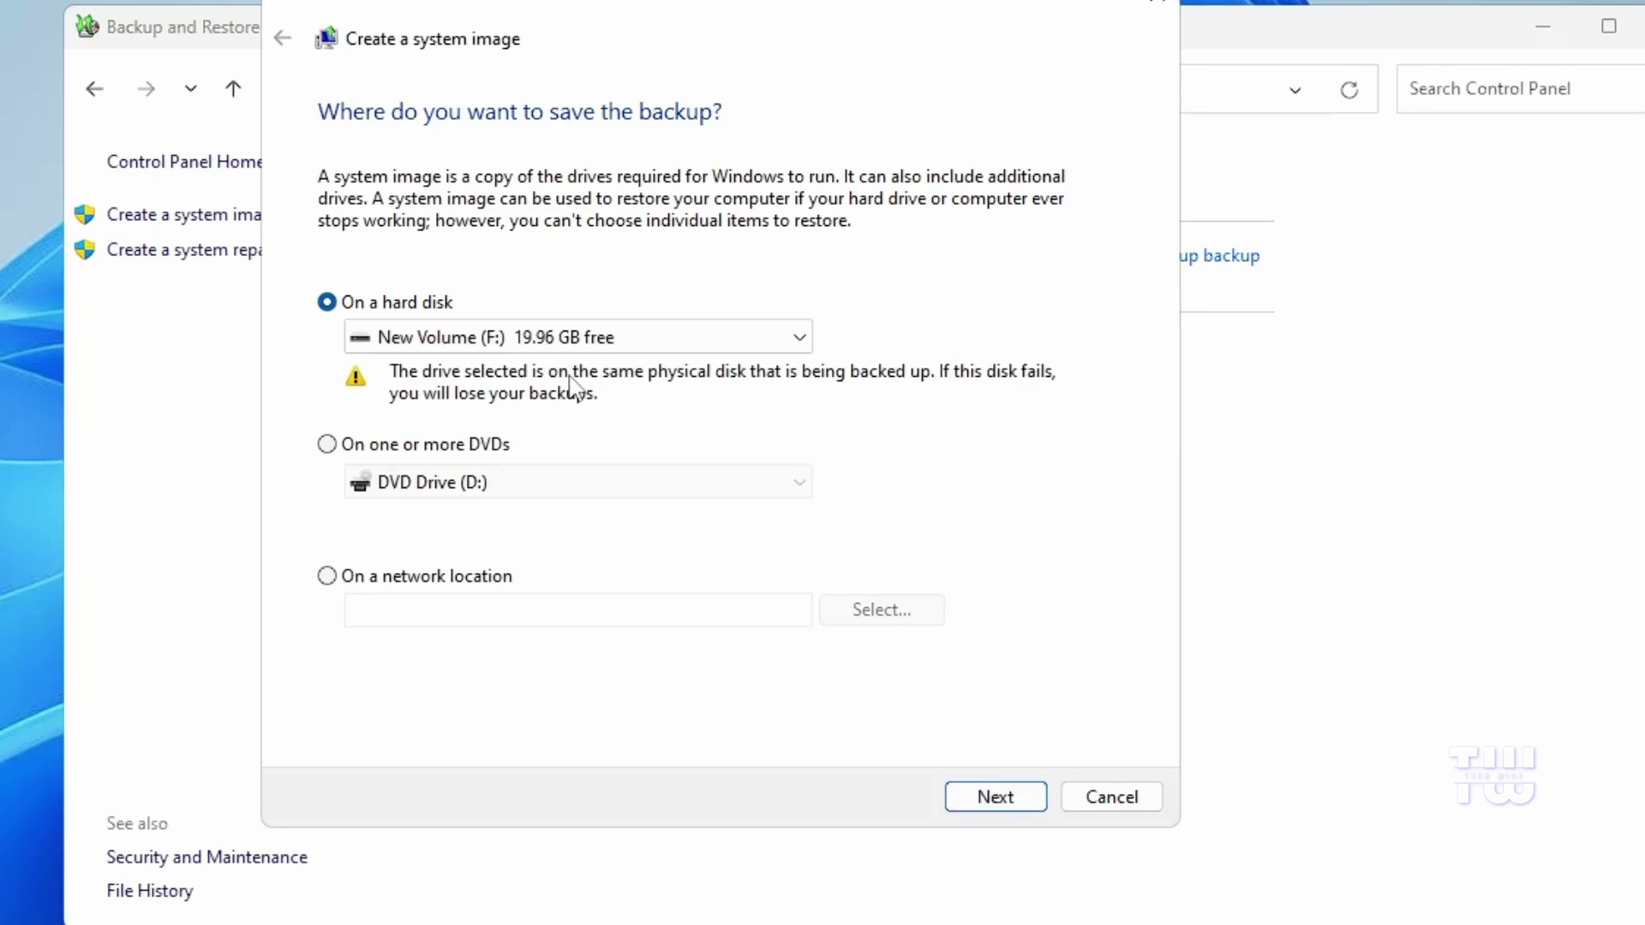
pyautogui.click(583, 343)
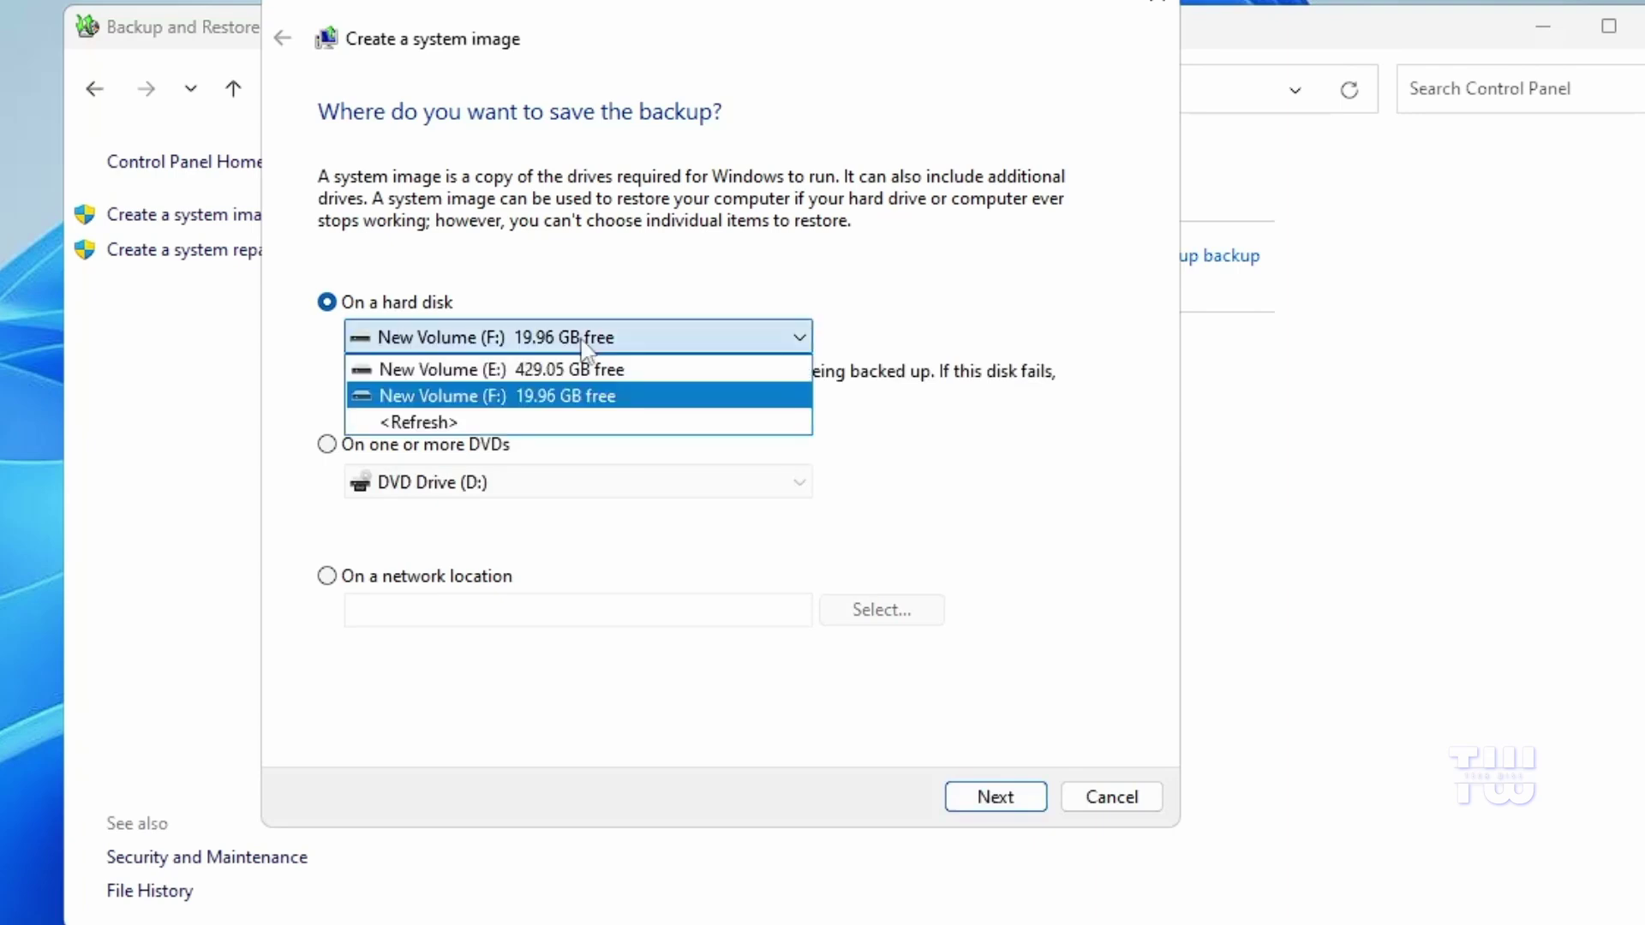
pyautogui.click(533, 372)
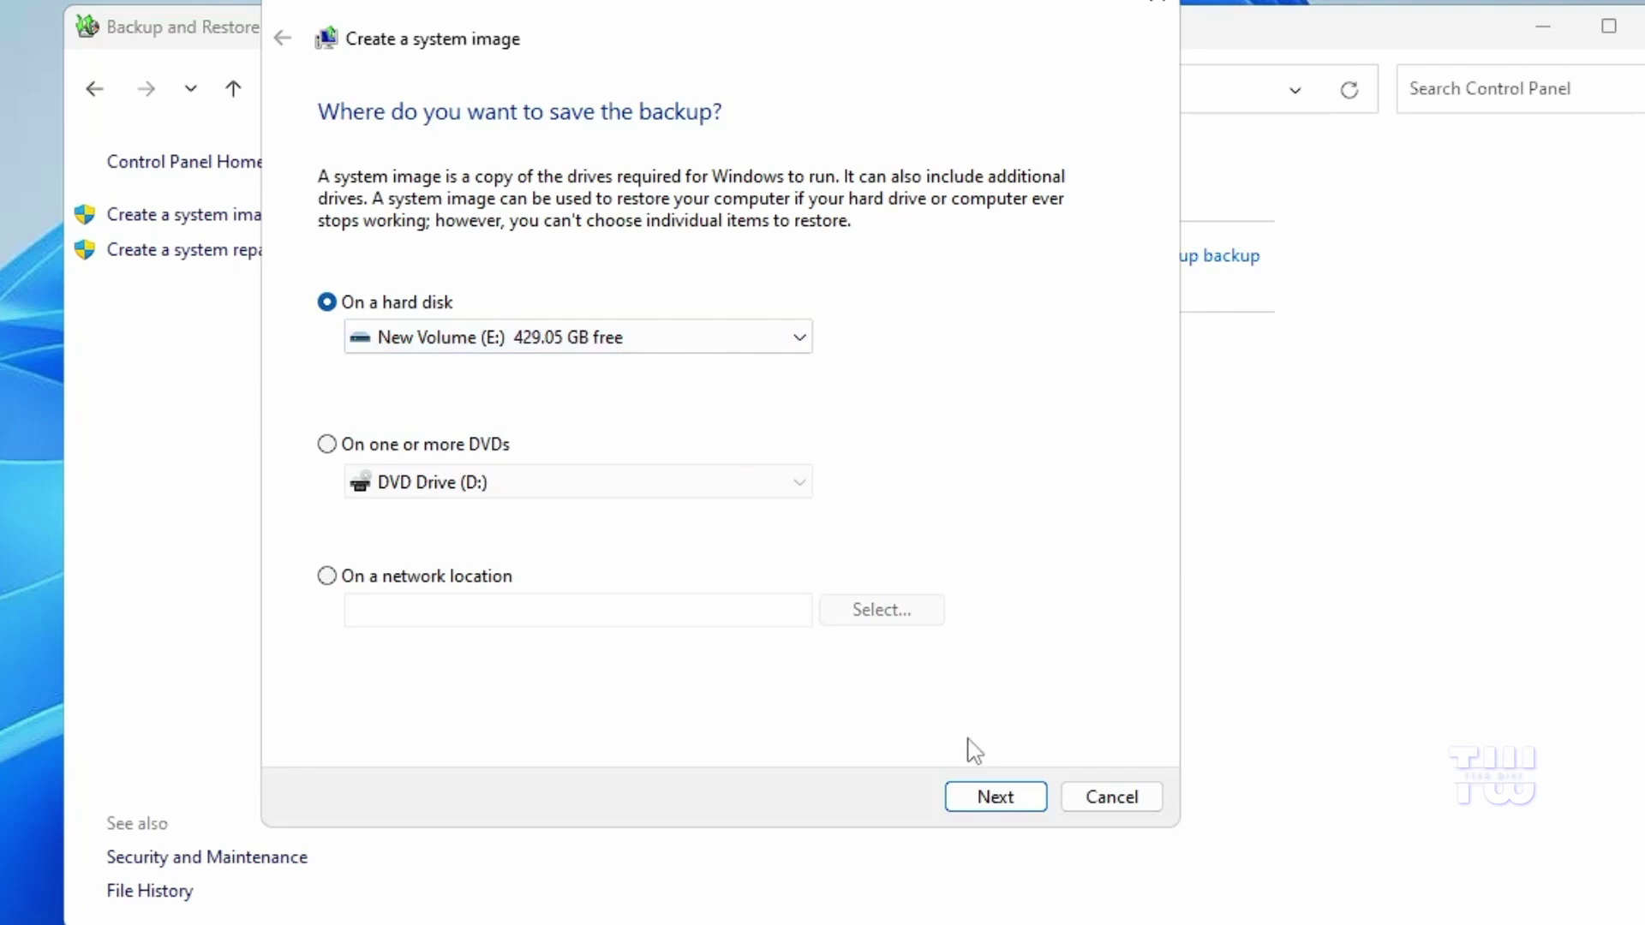
pyautogui.click(996, 798)
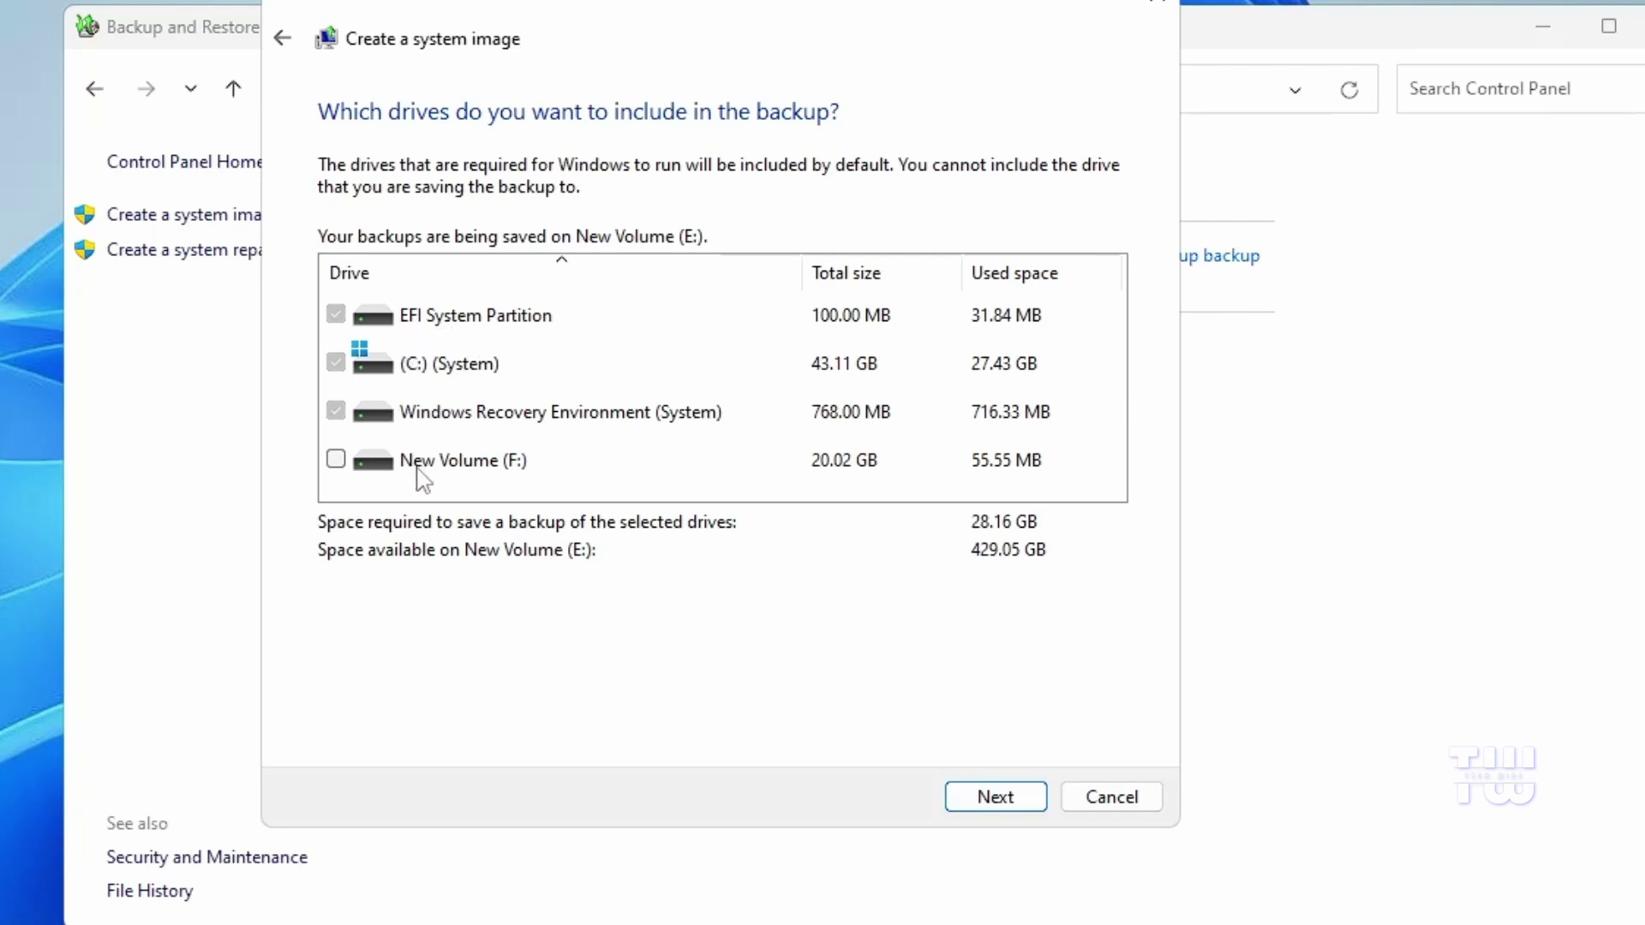
# Step: Leave New Volume (F:) out, review the 29 GB three-drive confirmation, then cancel the system image
pyautogui.click(336, 460)
pyautogui.click(335, 460)
pyautogui.click(987, 801)
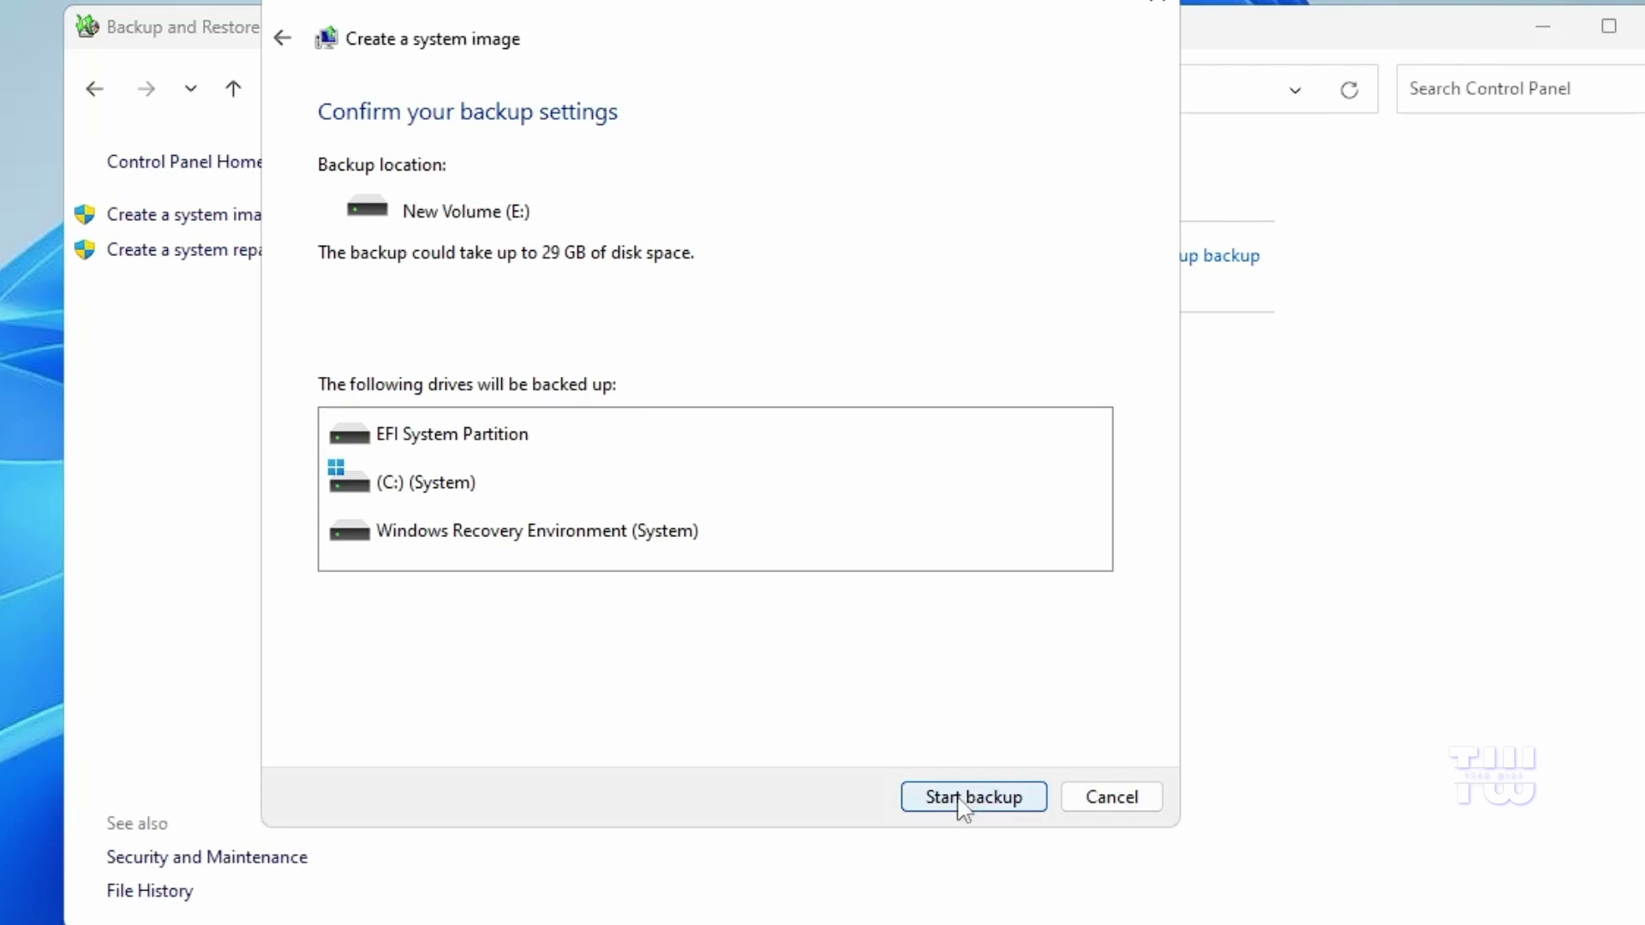
pyautogui.click(1111, 798)
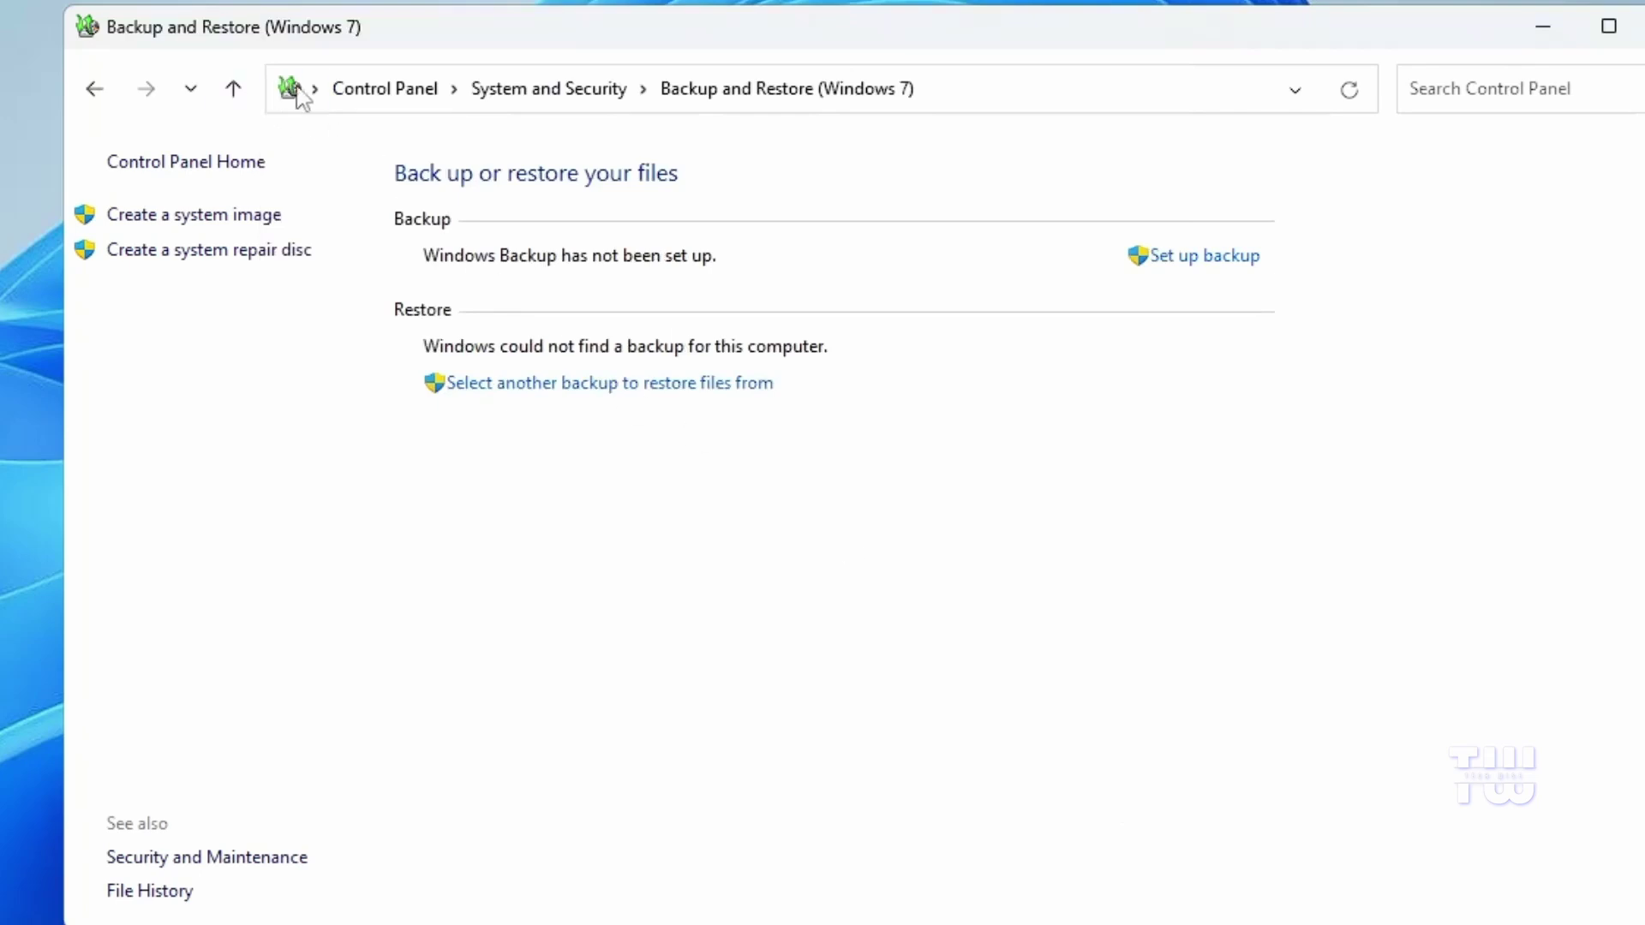
pyautogui.click(163, 893)
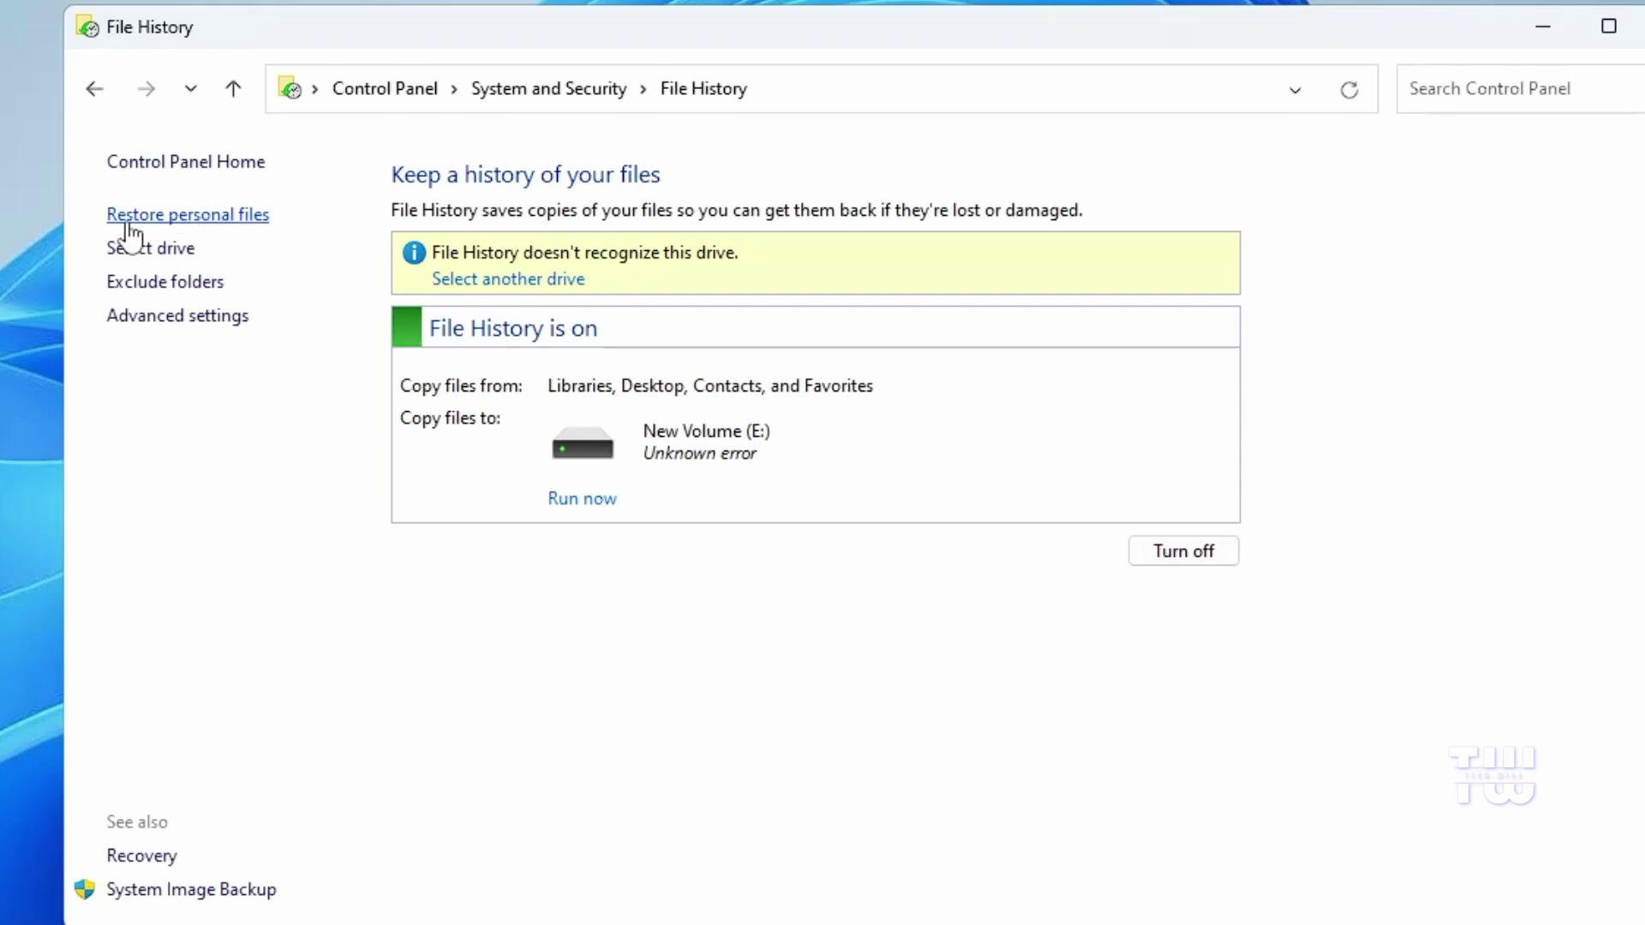
# Step: Set New Volume (E:) as the File History drive and move existing backups there
pyautogui.click(165, 250)
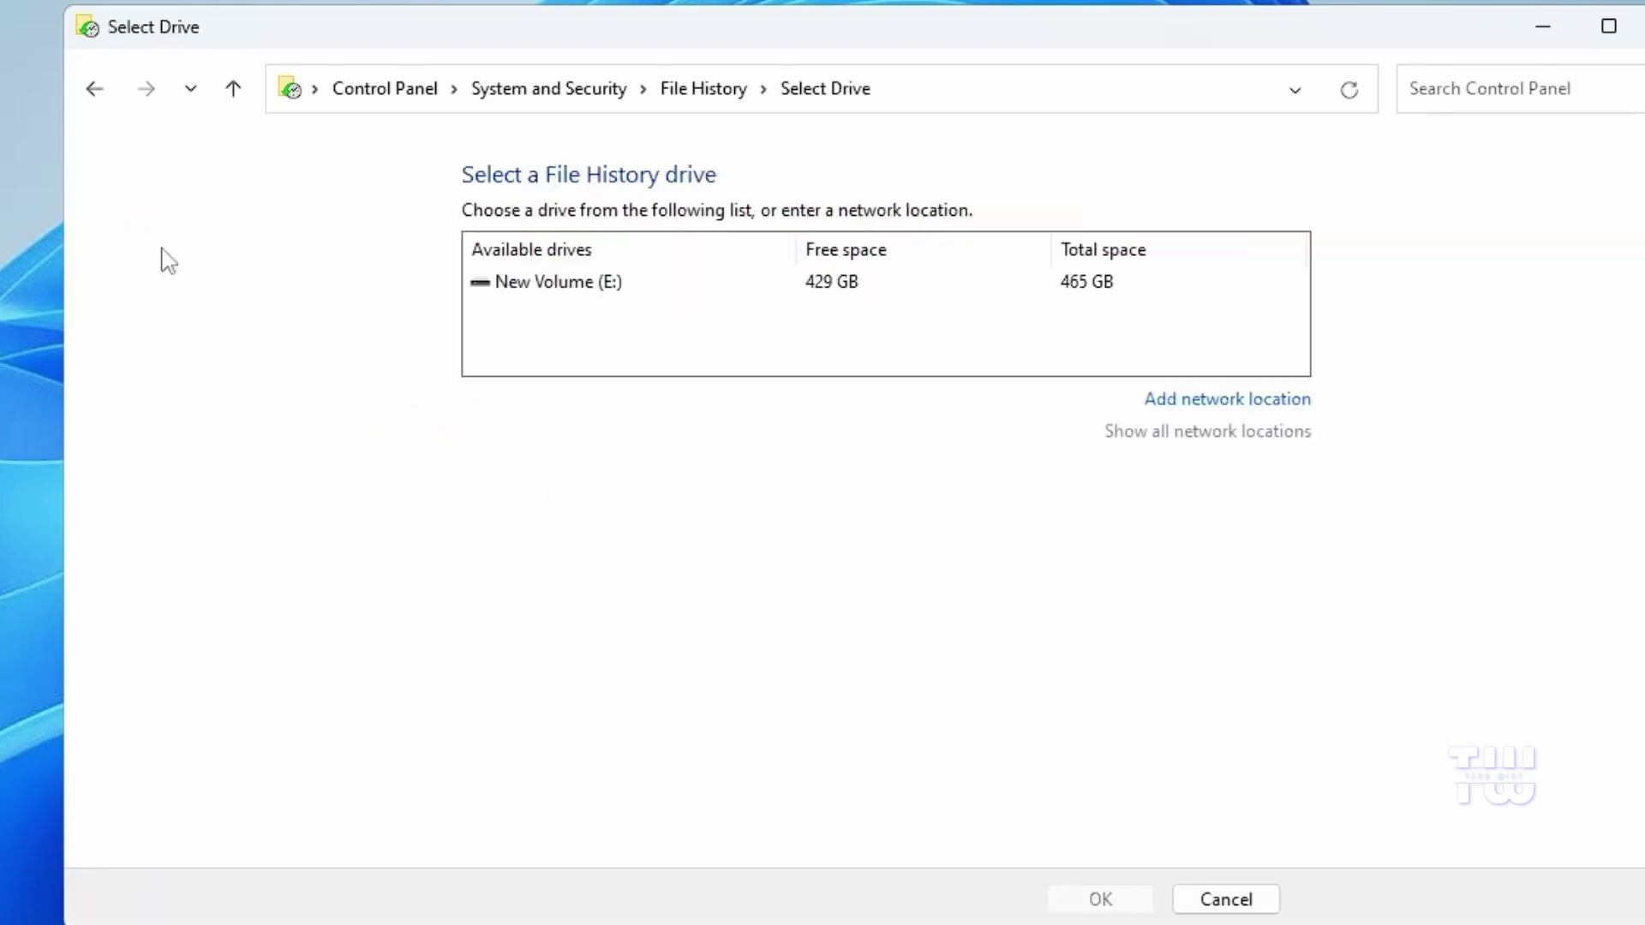
pyautogui.click(605, 288)
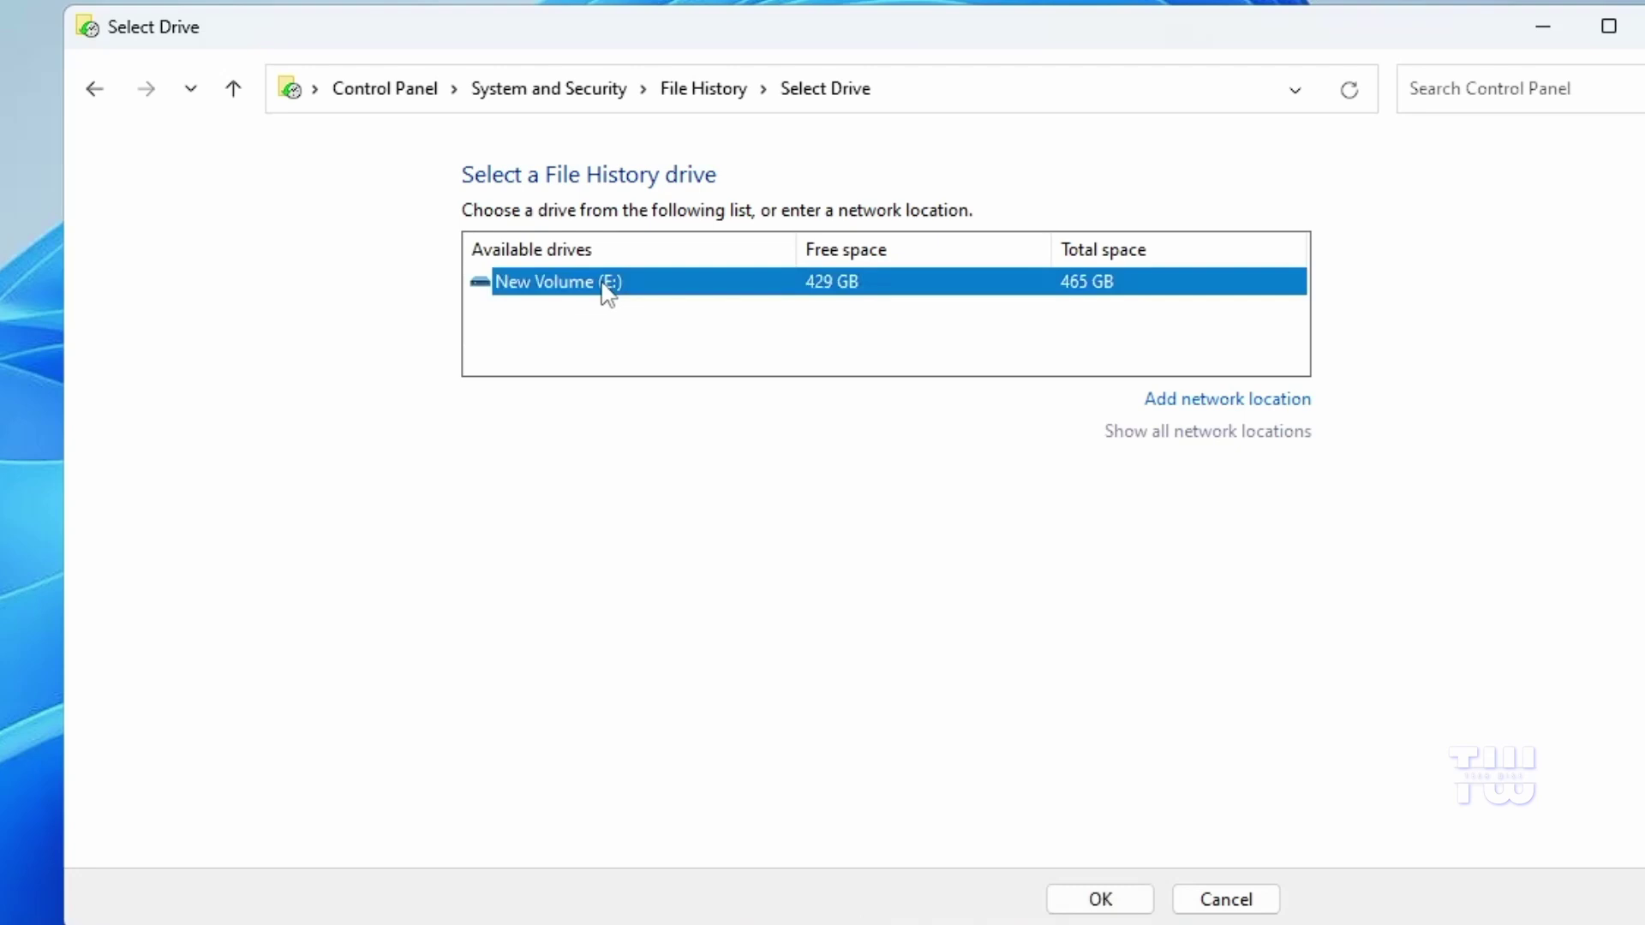
pyautogui.click(1100, 899)
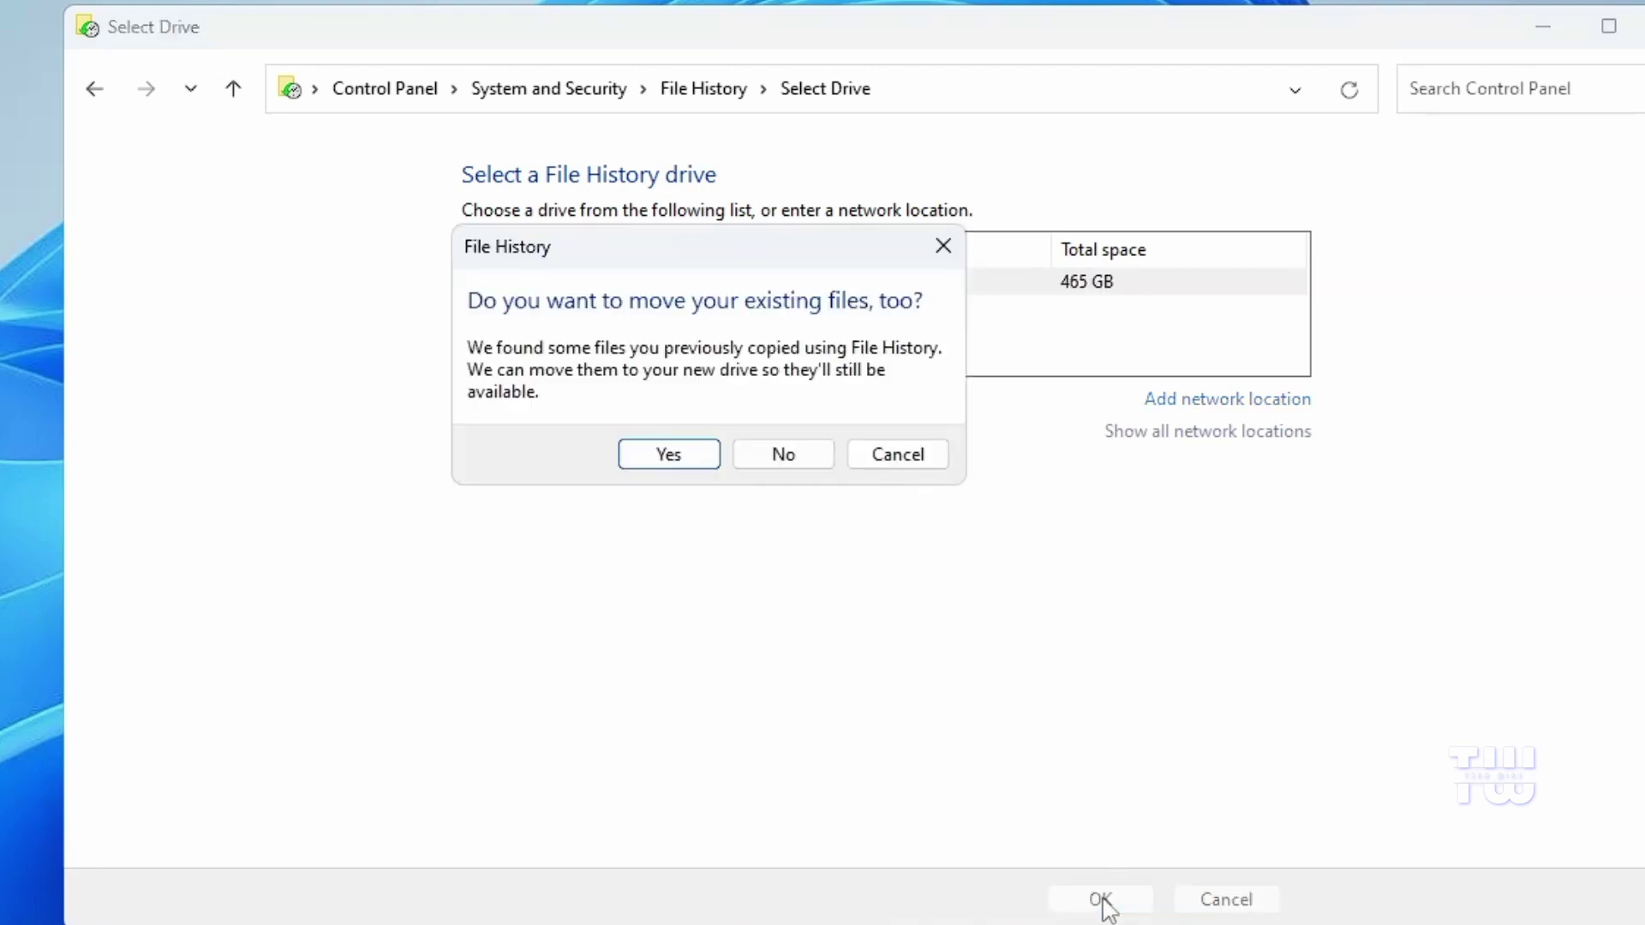
pyautogui.click(665, 451)
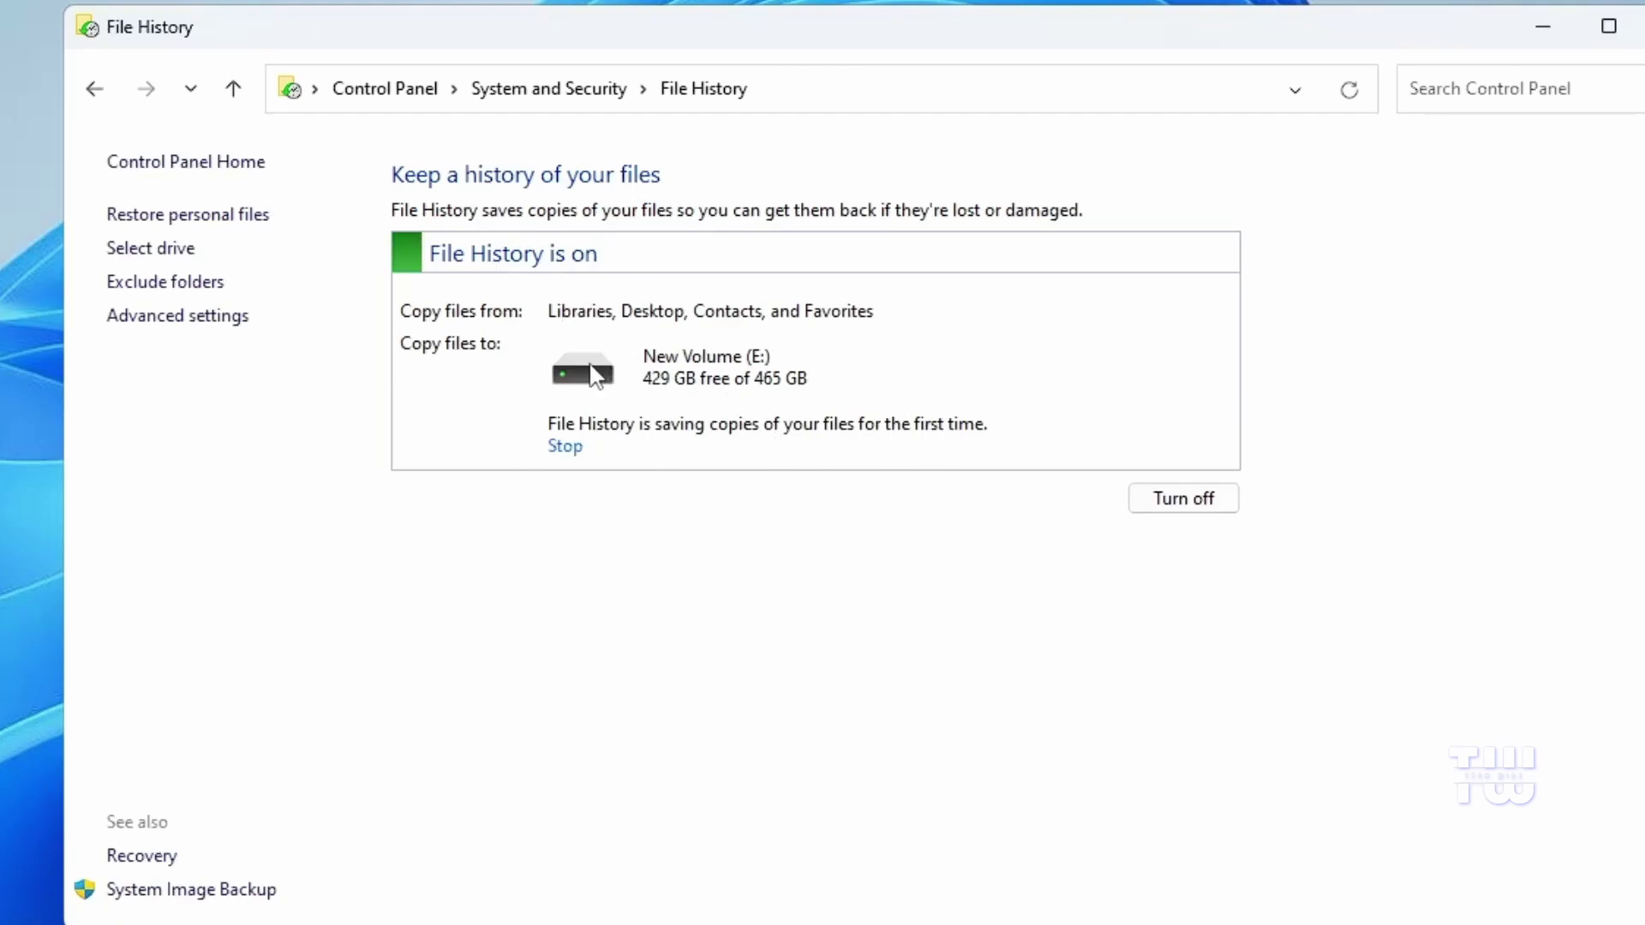
# Step: Set File History to save copies Daily and keep versions Until space is needed
pyautogui.click(213, 334)
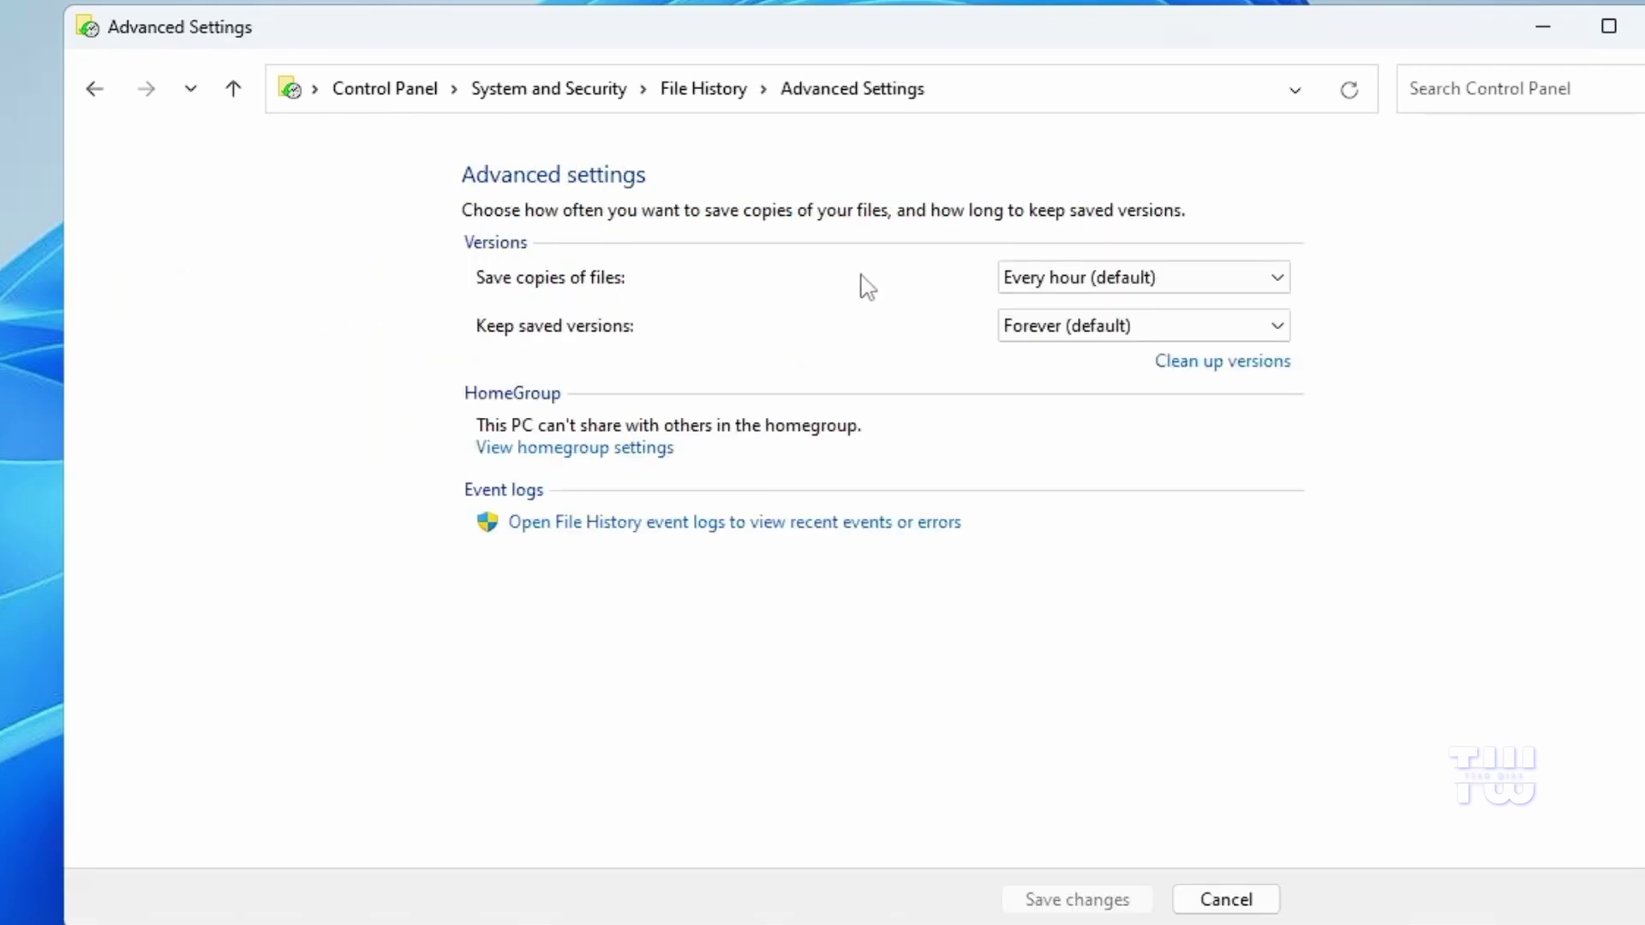
pyautogui.click(1195, 290)
pyautogui.click(1047, 485)
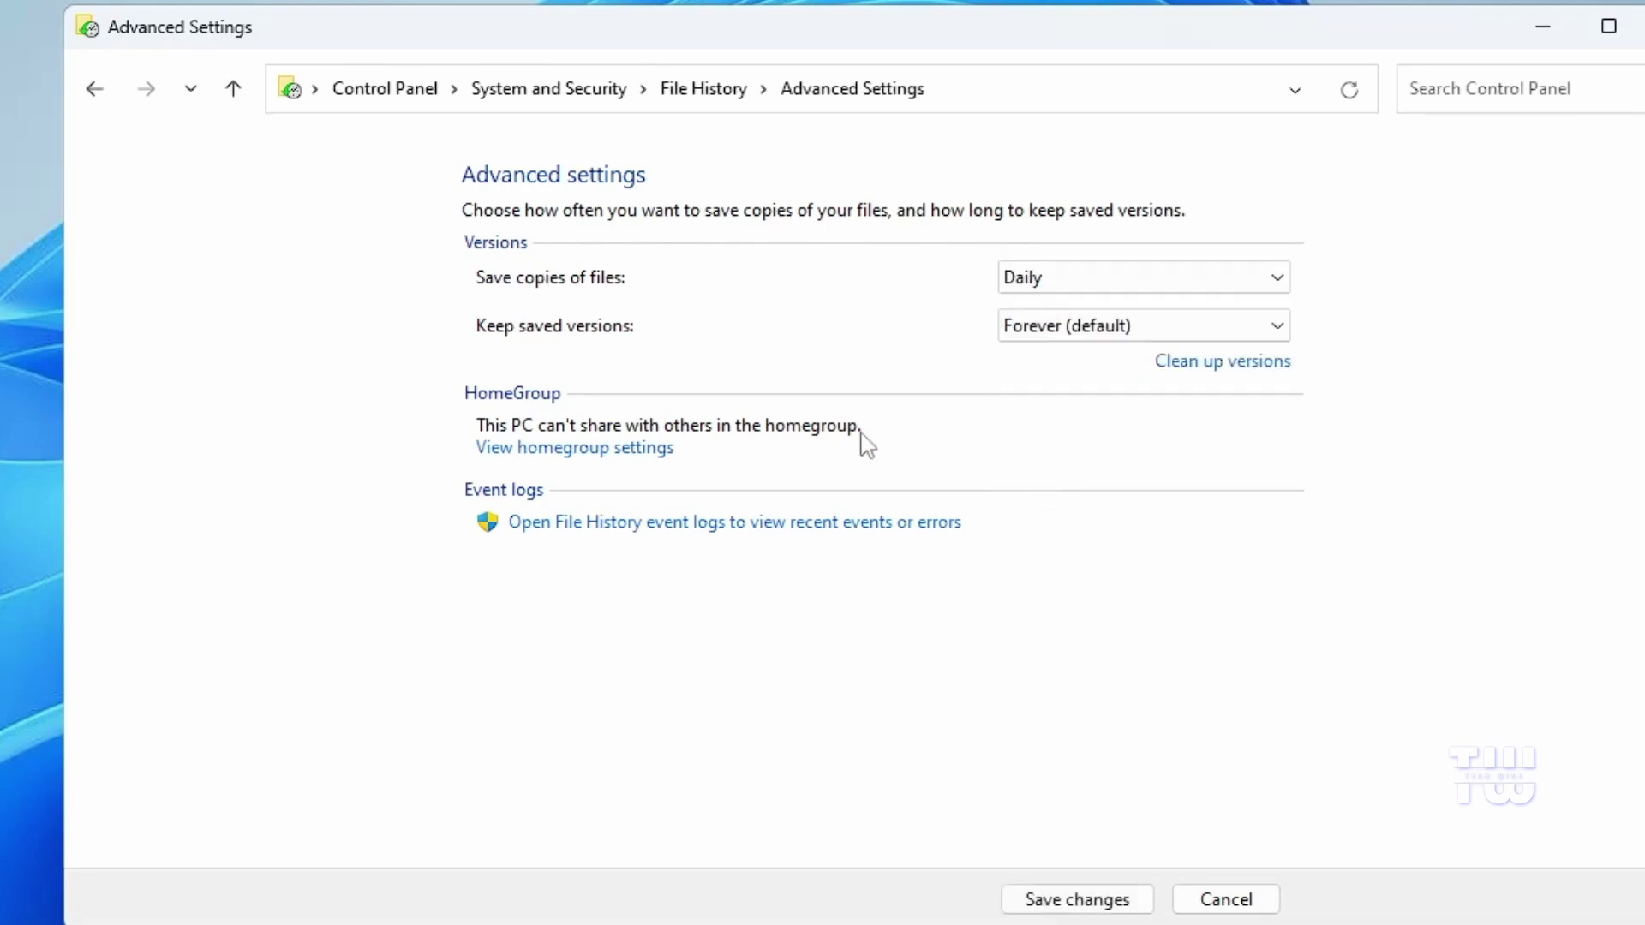
pyautogui.click(1157, 331)
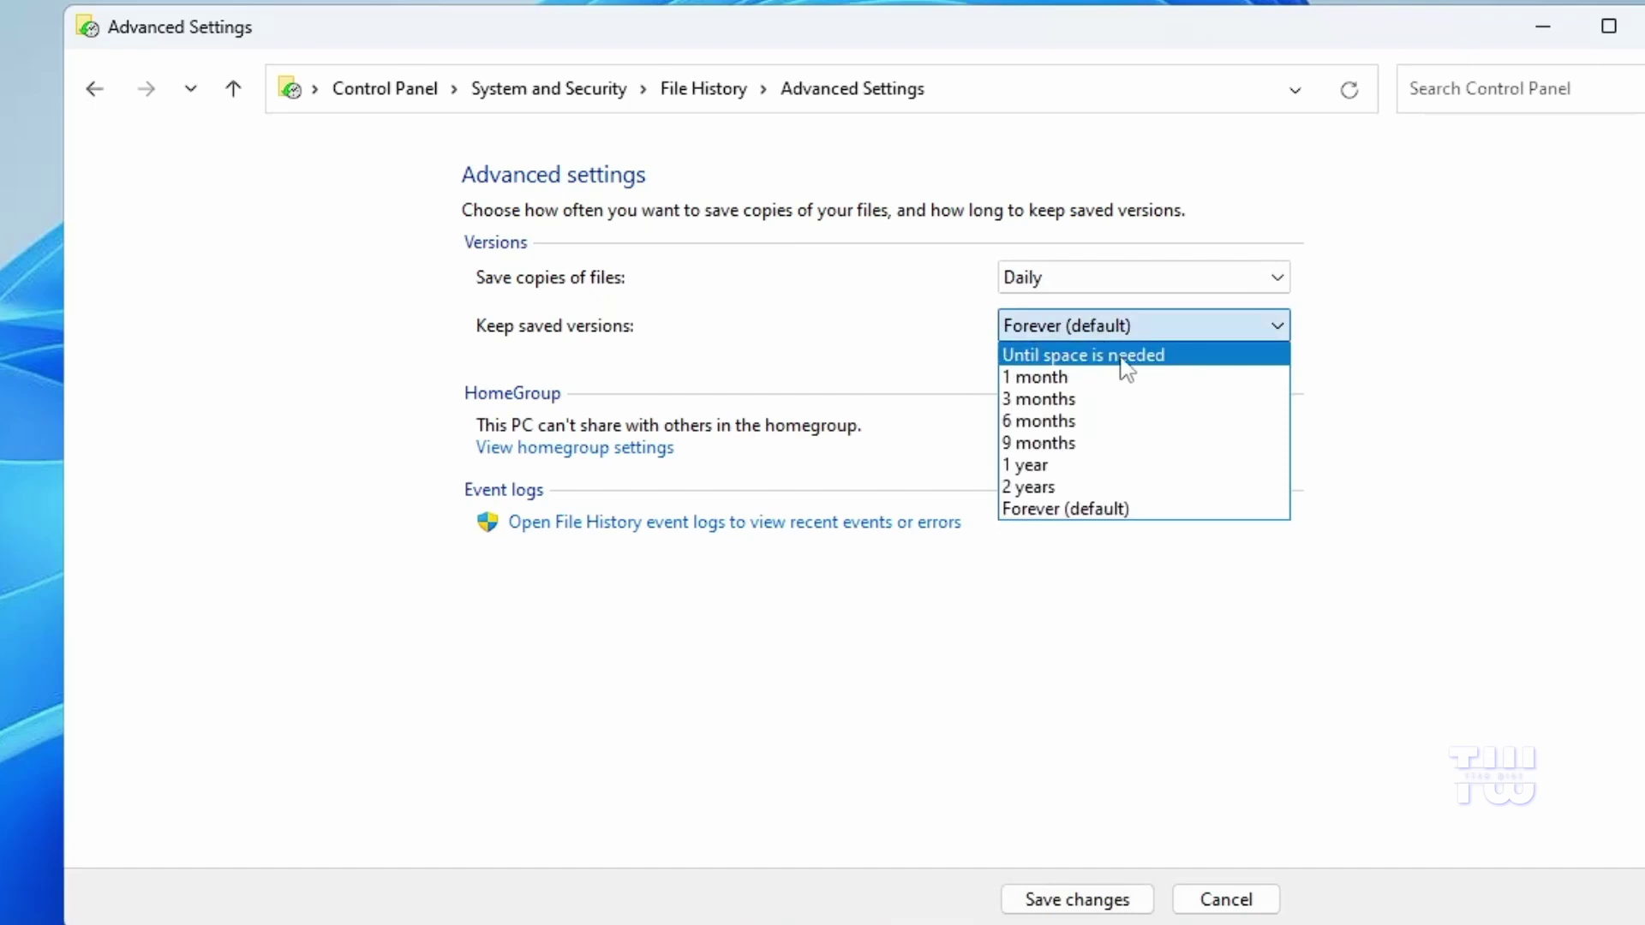
pyautogui.click(1132, 357)
pyautogui.click(1076, 898)
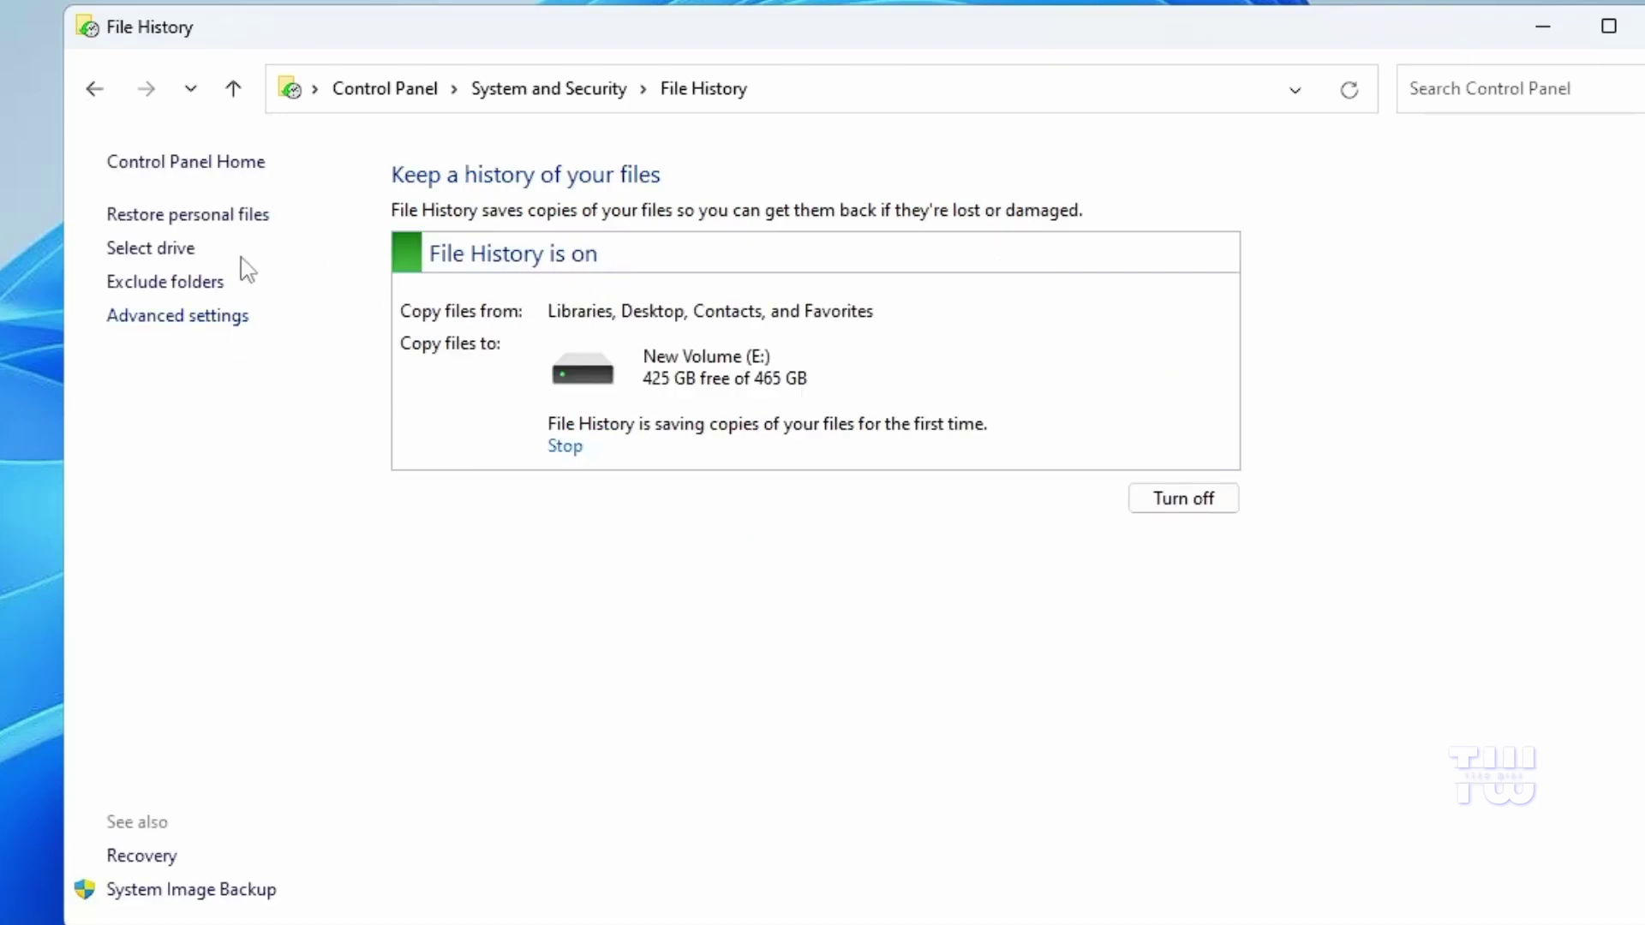
# Step: Open File History's Exclude Folders list and start adding a folder, browsing to Documents
pyautogui.click(204, 285)
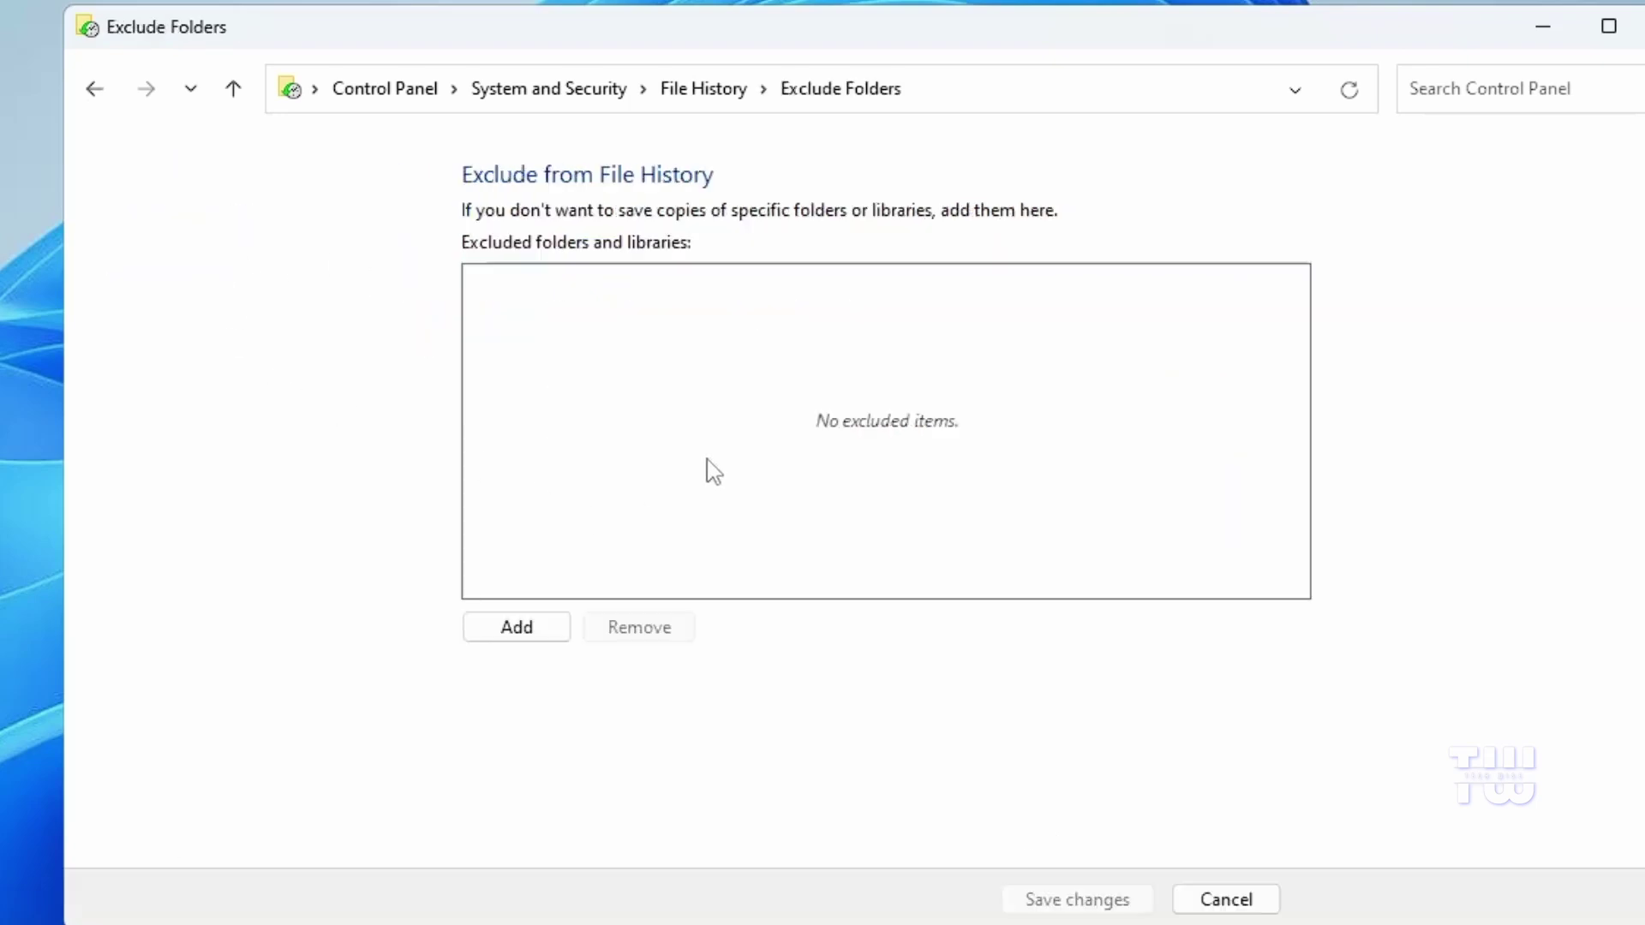
pyautogui.click(534, 629)
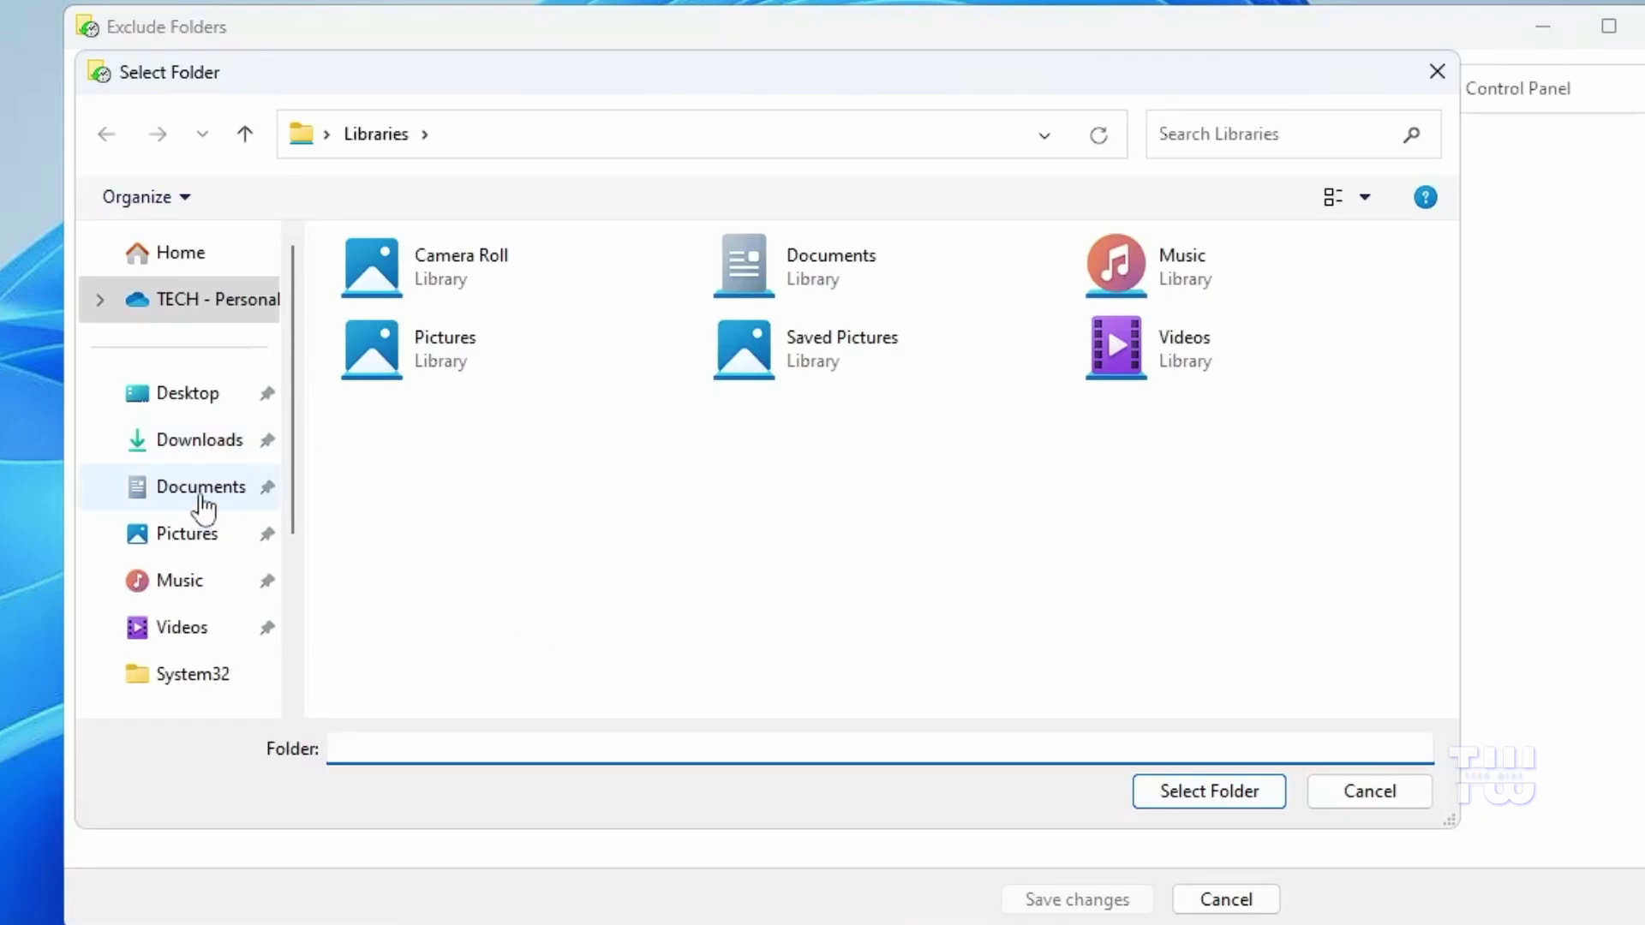
pyautogui.click(202, 488)
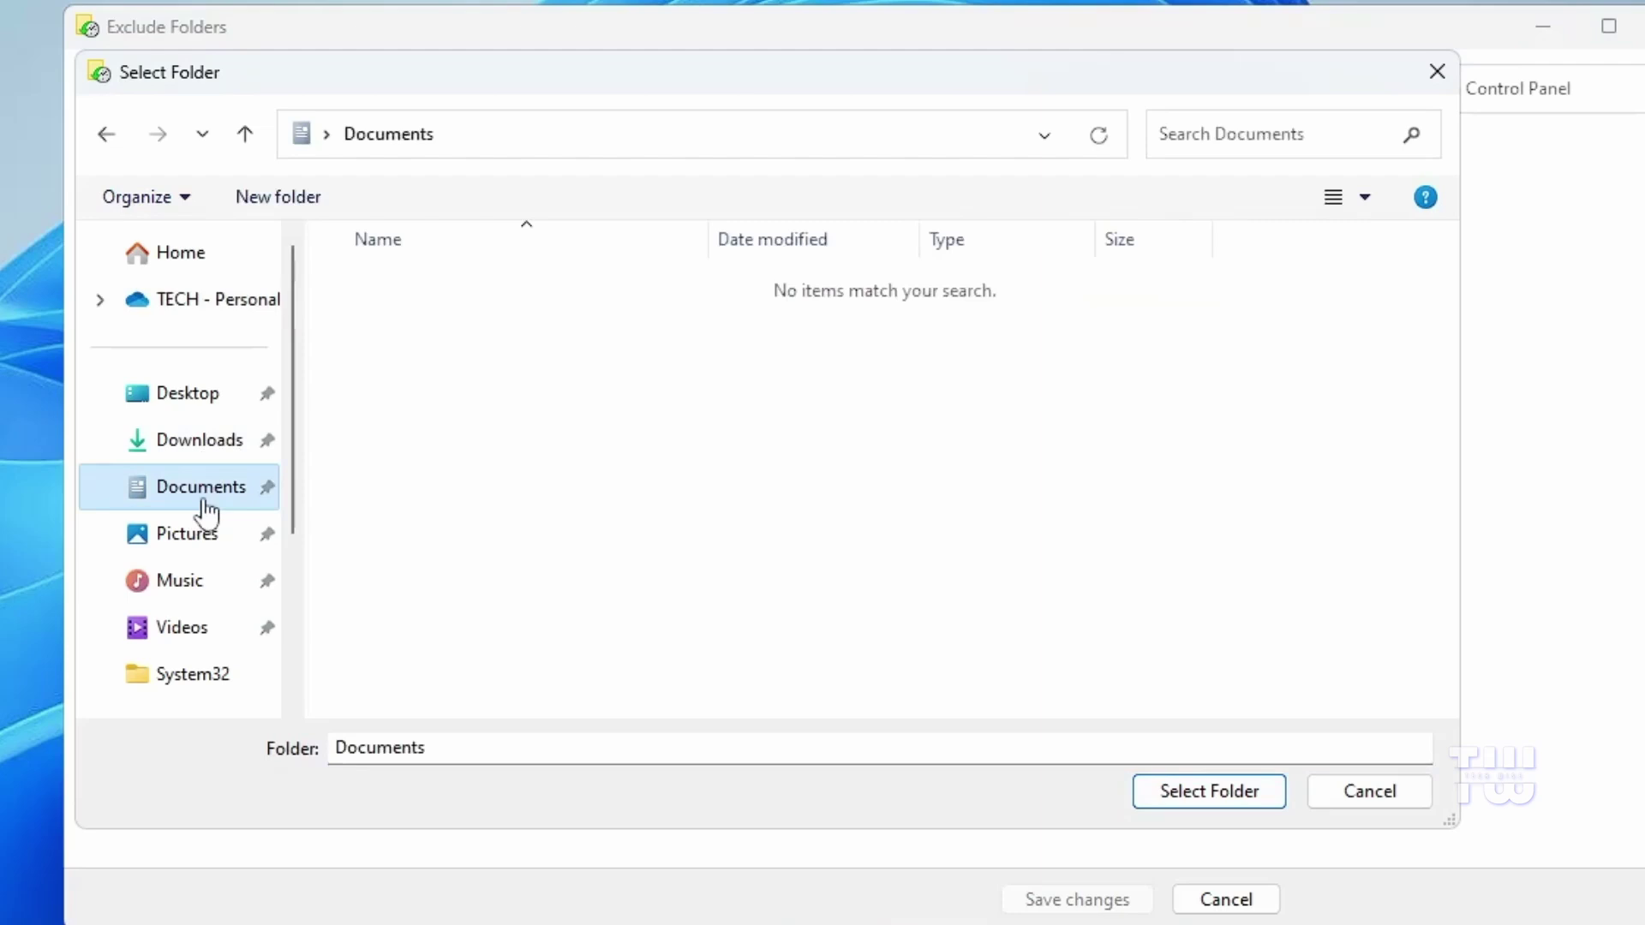
pyautogui.press('Escape')
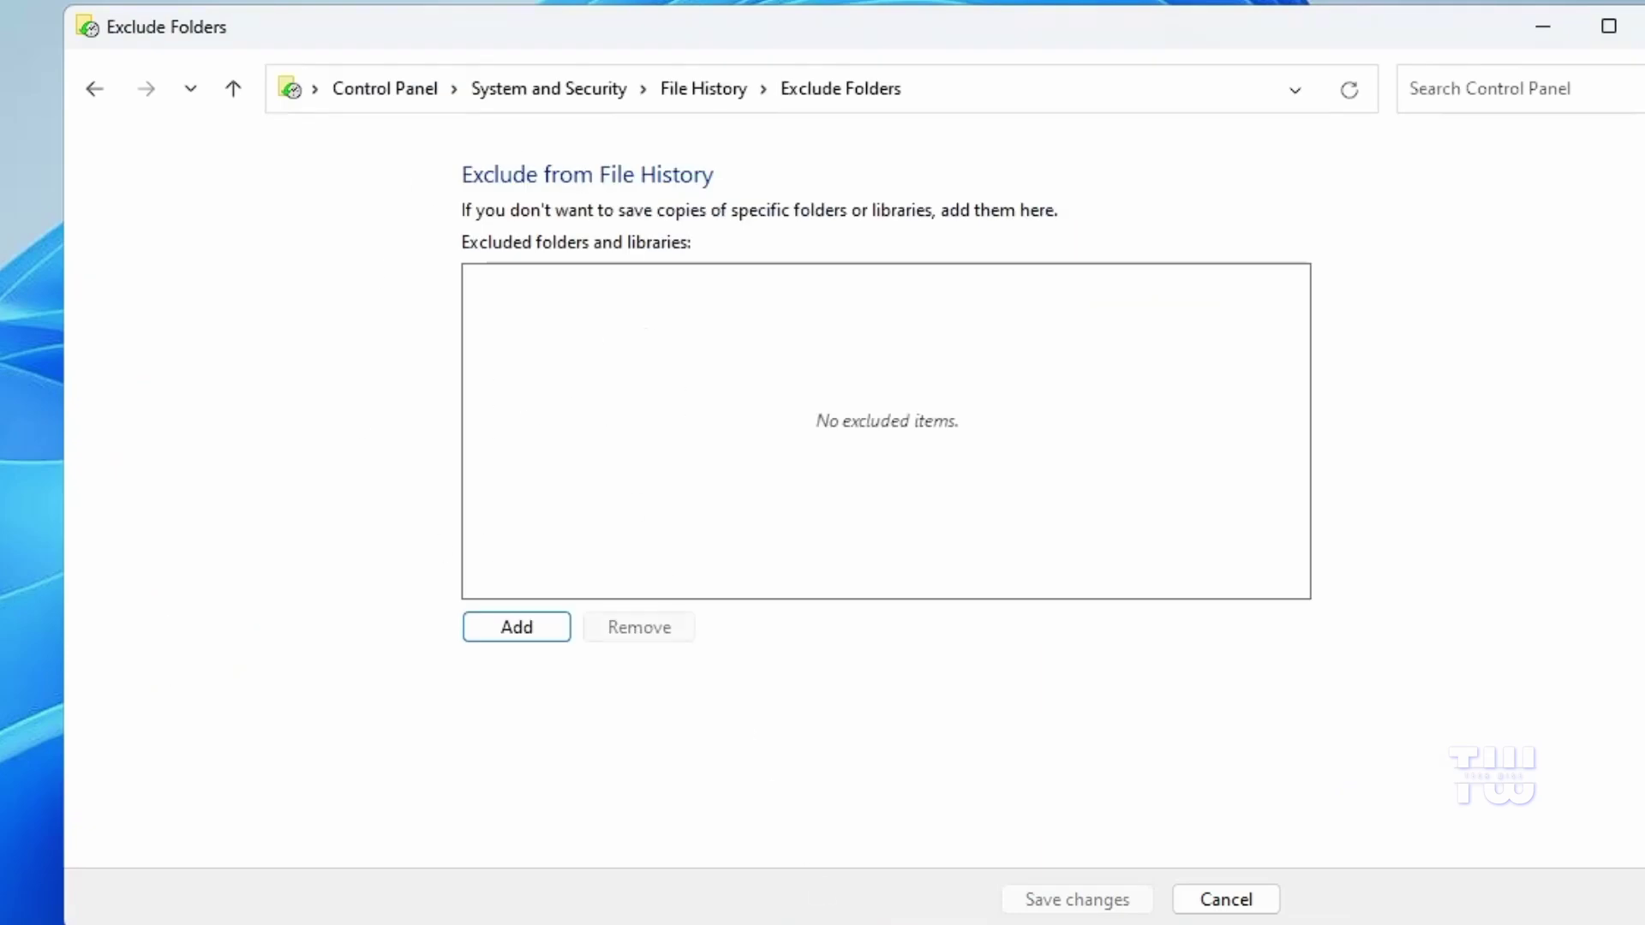
pyautogui.press('Return')
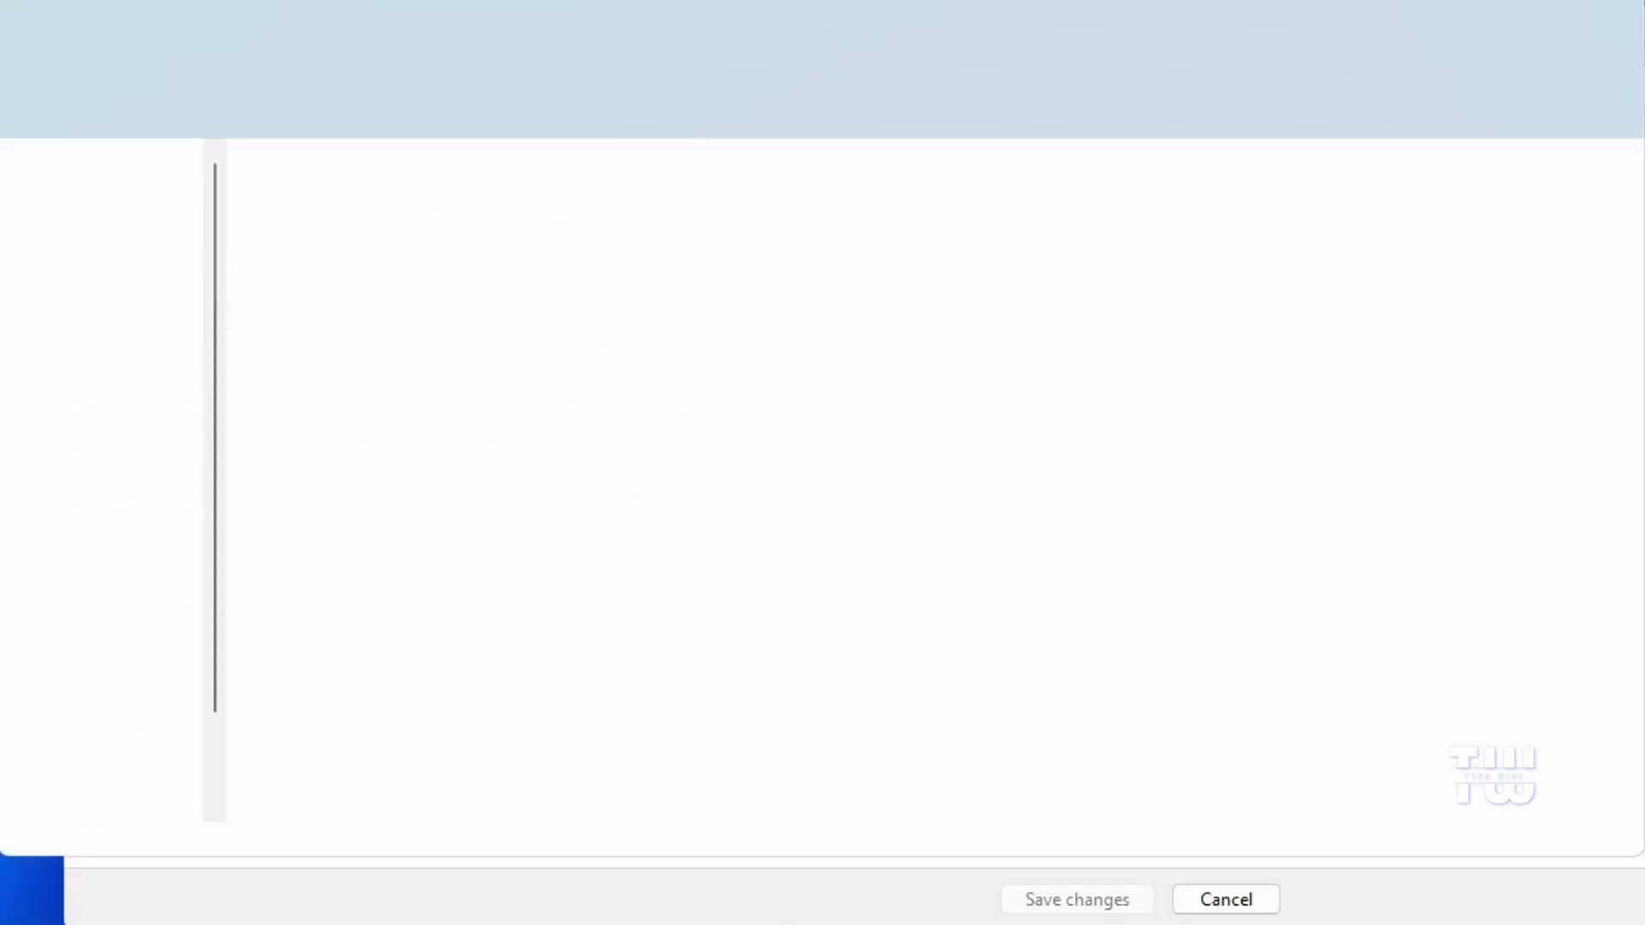
# Step: On New Volume (E:), drill into FileHistory > techwise > Data > Users > techwise
pyautogui.click(114, 743)
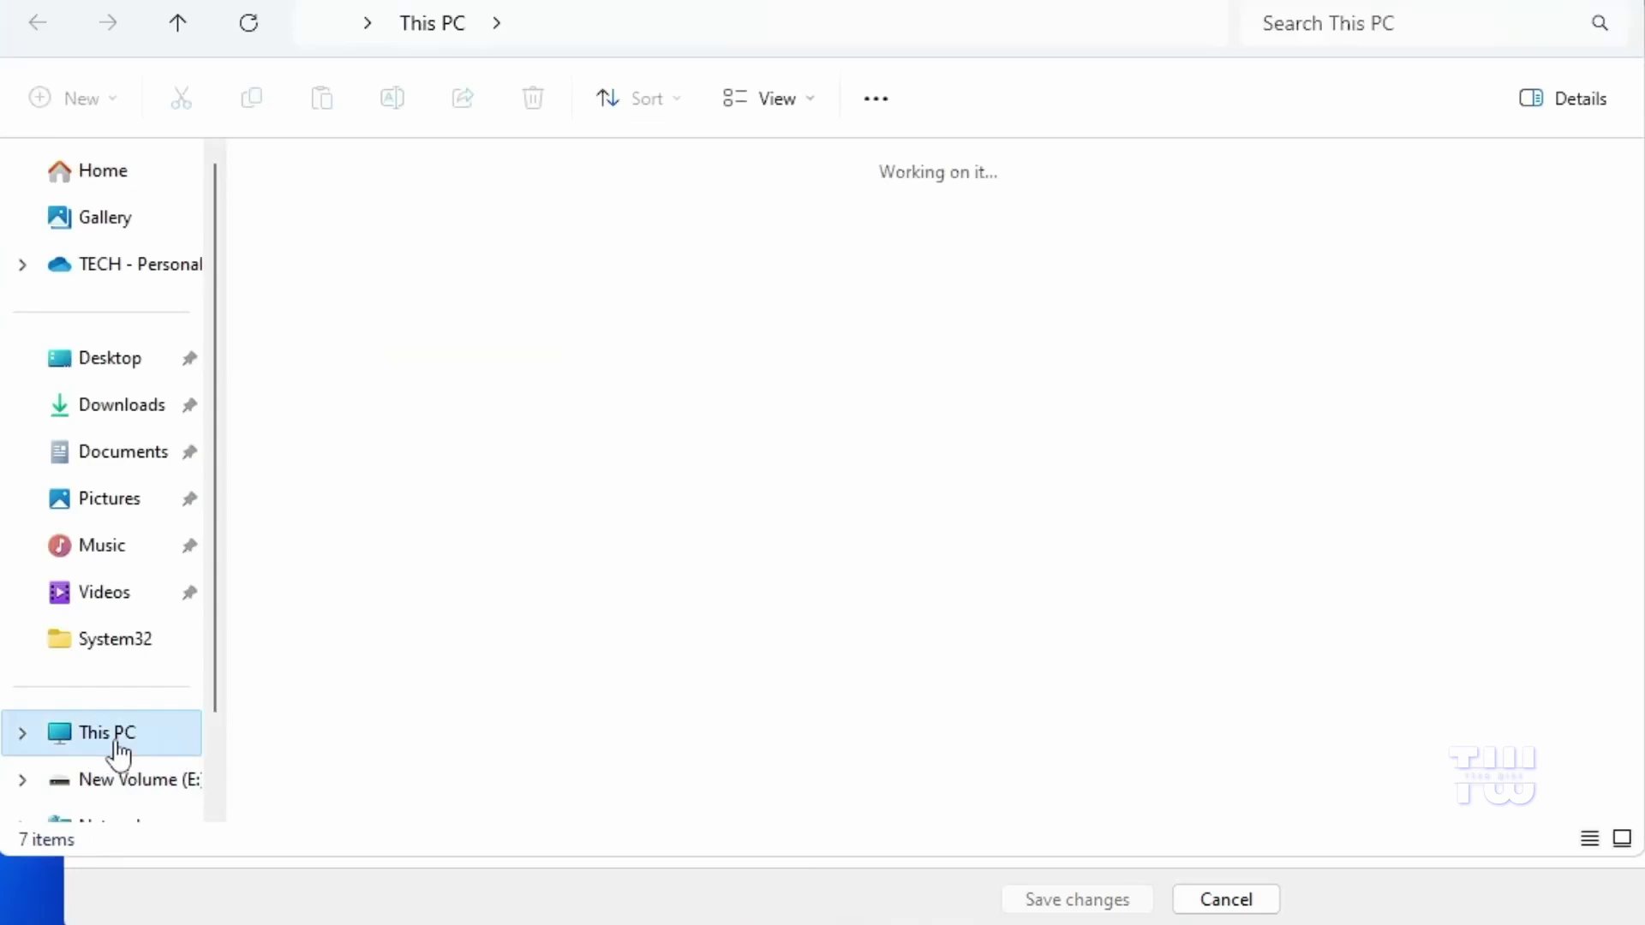
pyautogui.click(1176, 255)
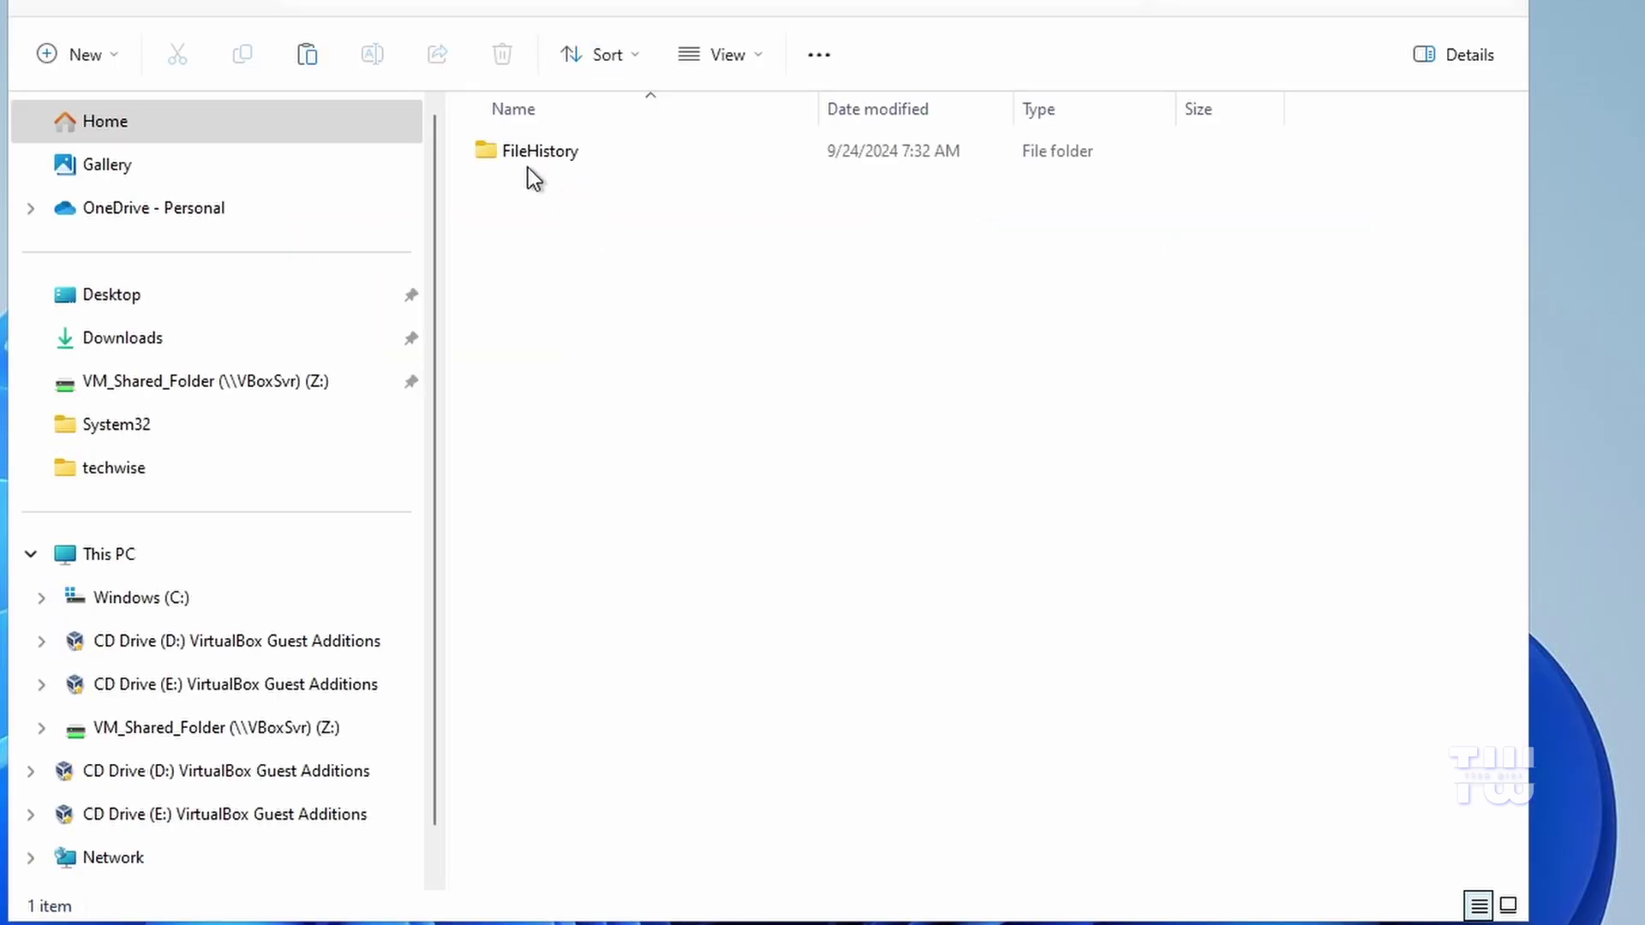
pyautogui.doubleClick(579, 153)
pyautogui.click(560, 154)
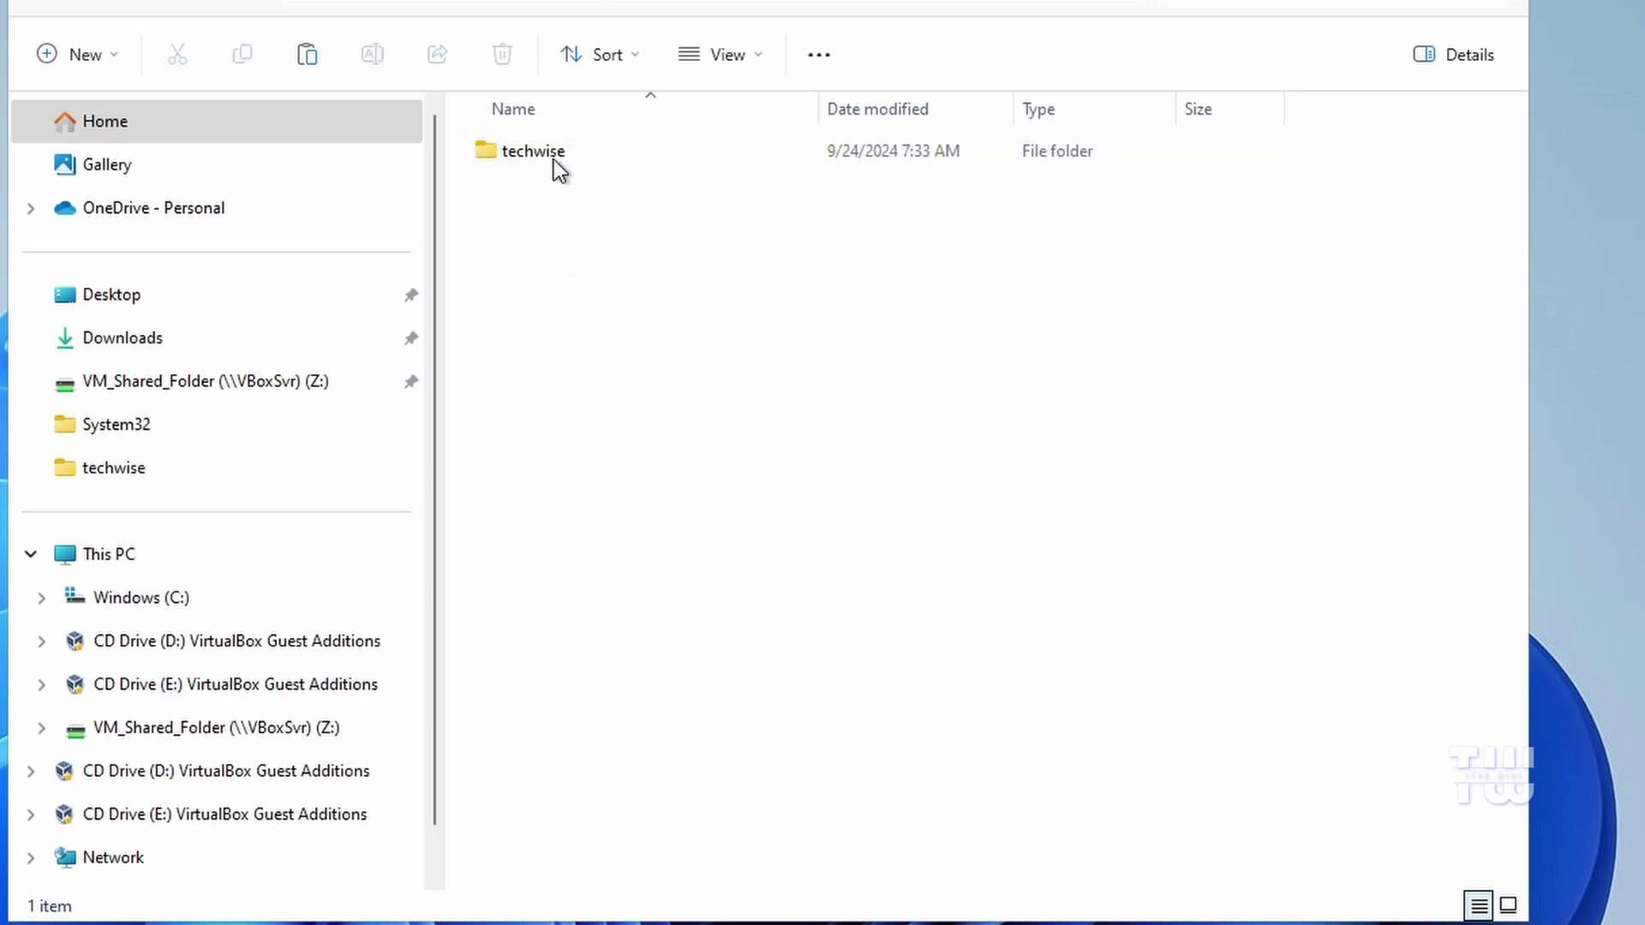
pyautogui.doubleClick(553, 154)
pyautogui.doubleClick(534, 188)
pyautogui.click(533, 161)
pyautogui.click(531, 158)
pyautogui.doubleClick(531, 158)
pyautogui.doubleClick(552, 154)
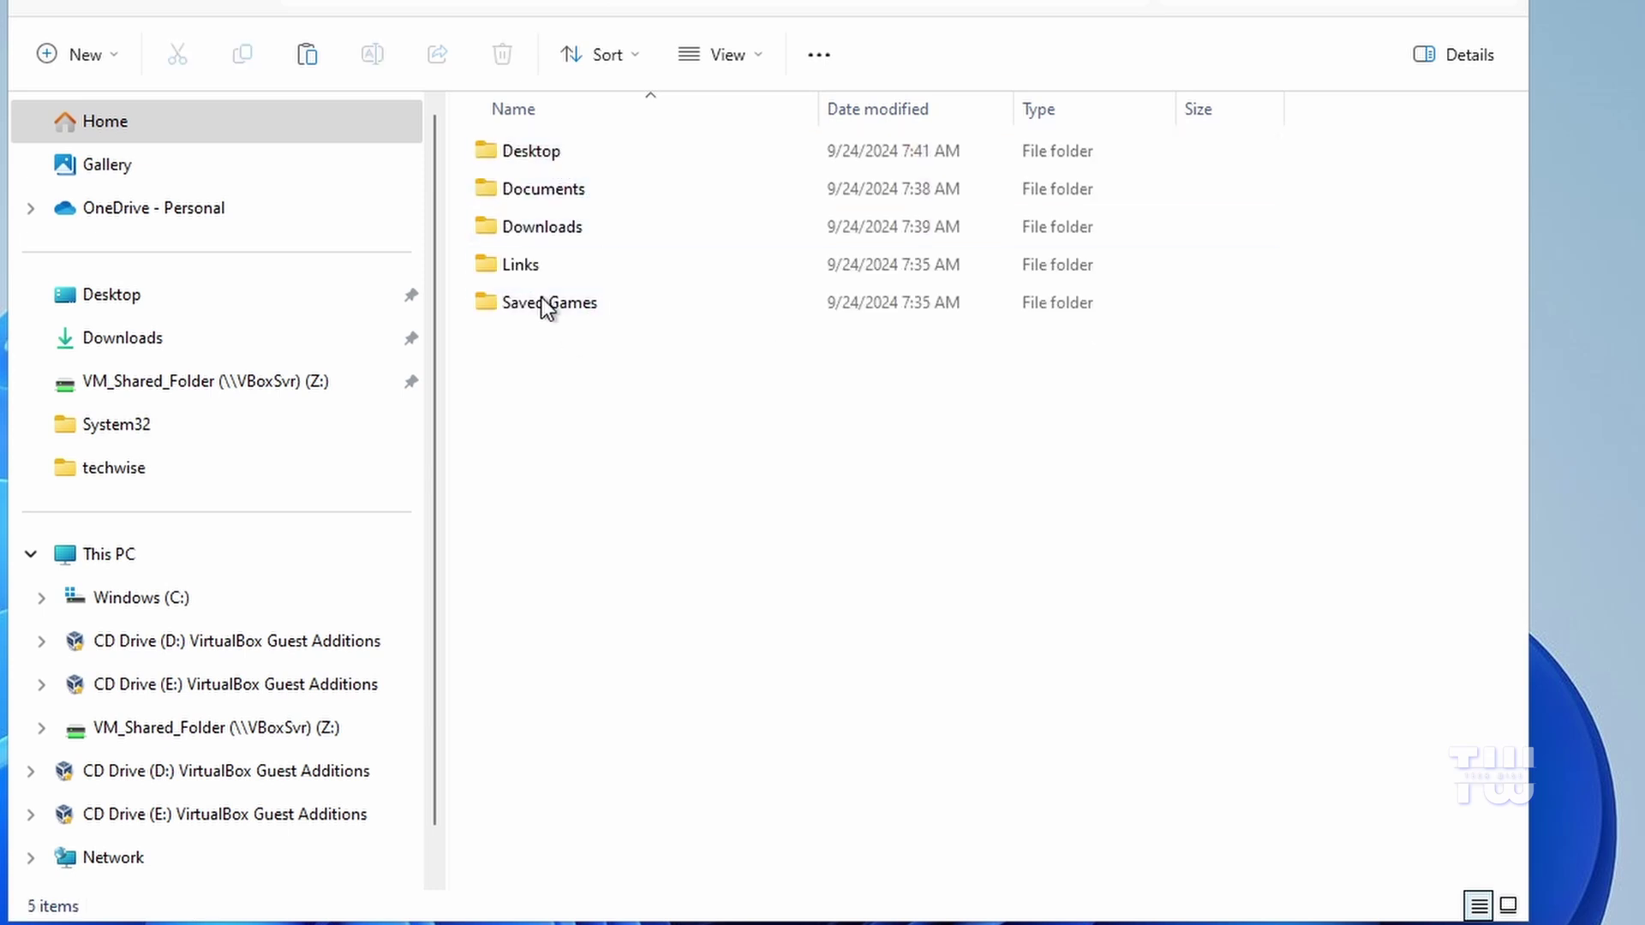
# Step: Browse the backed-up Documents and Desktop folders, then select Saved Games
pyautogui.doubleClick(540, 188)
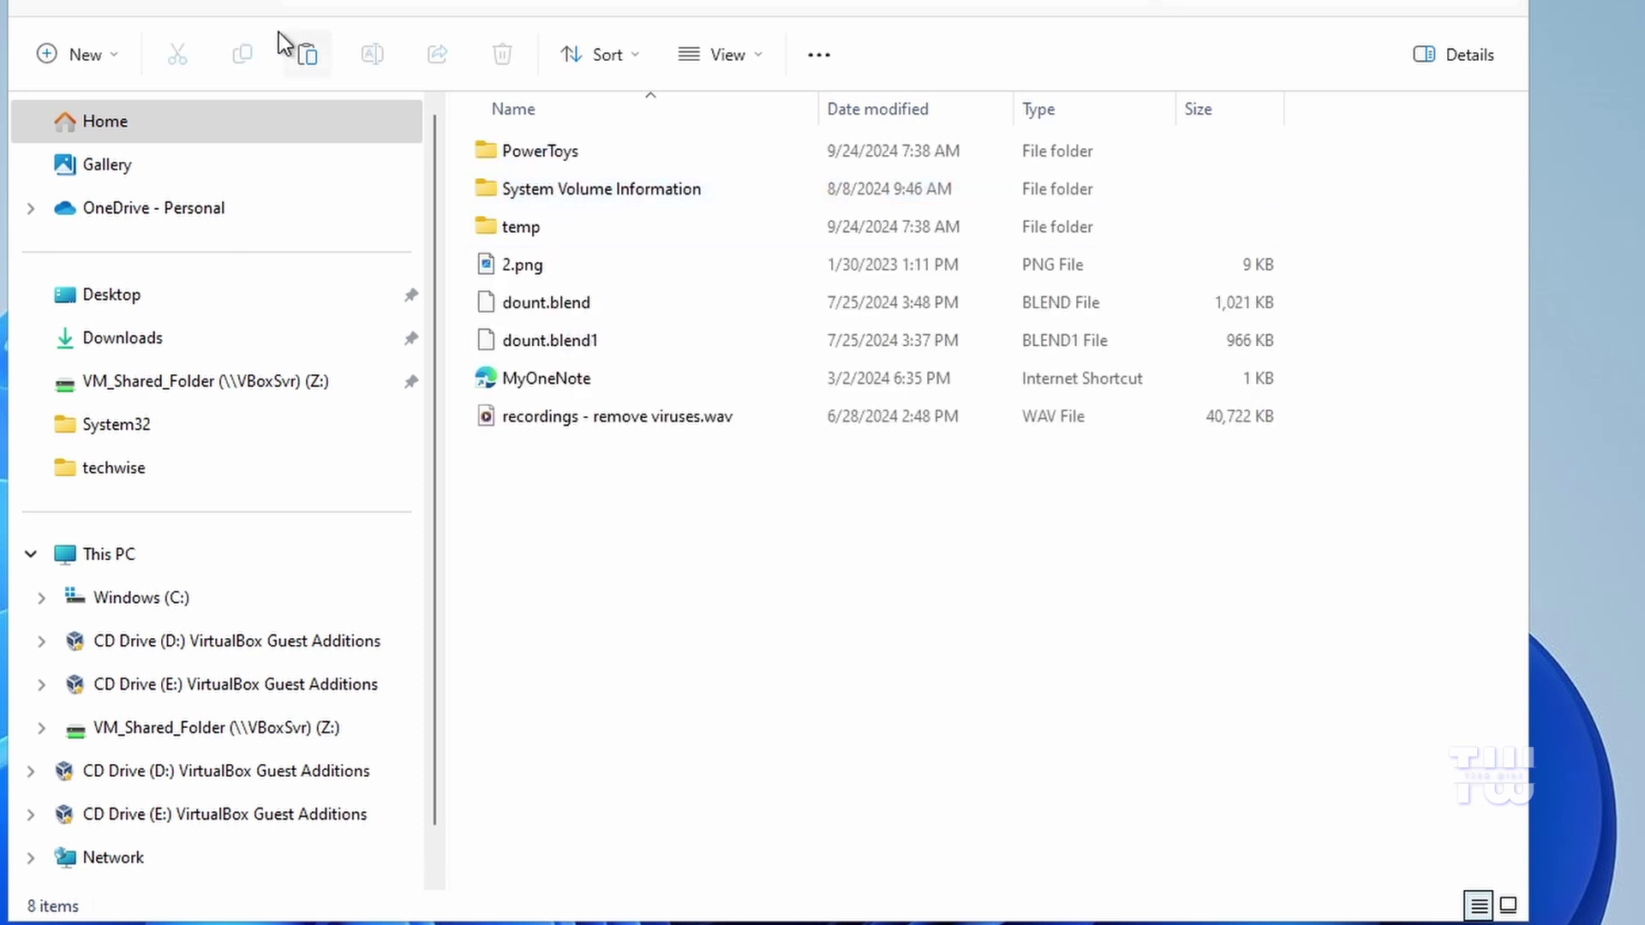
pyautogui.click(174, 4)
pyautogui.doubleClick(535, 149)
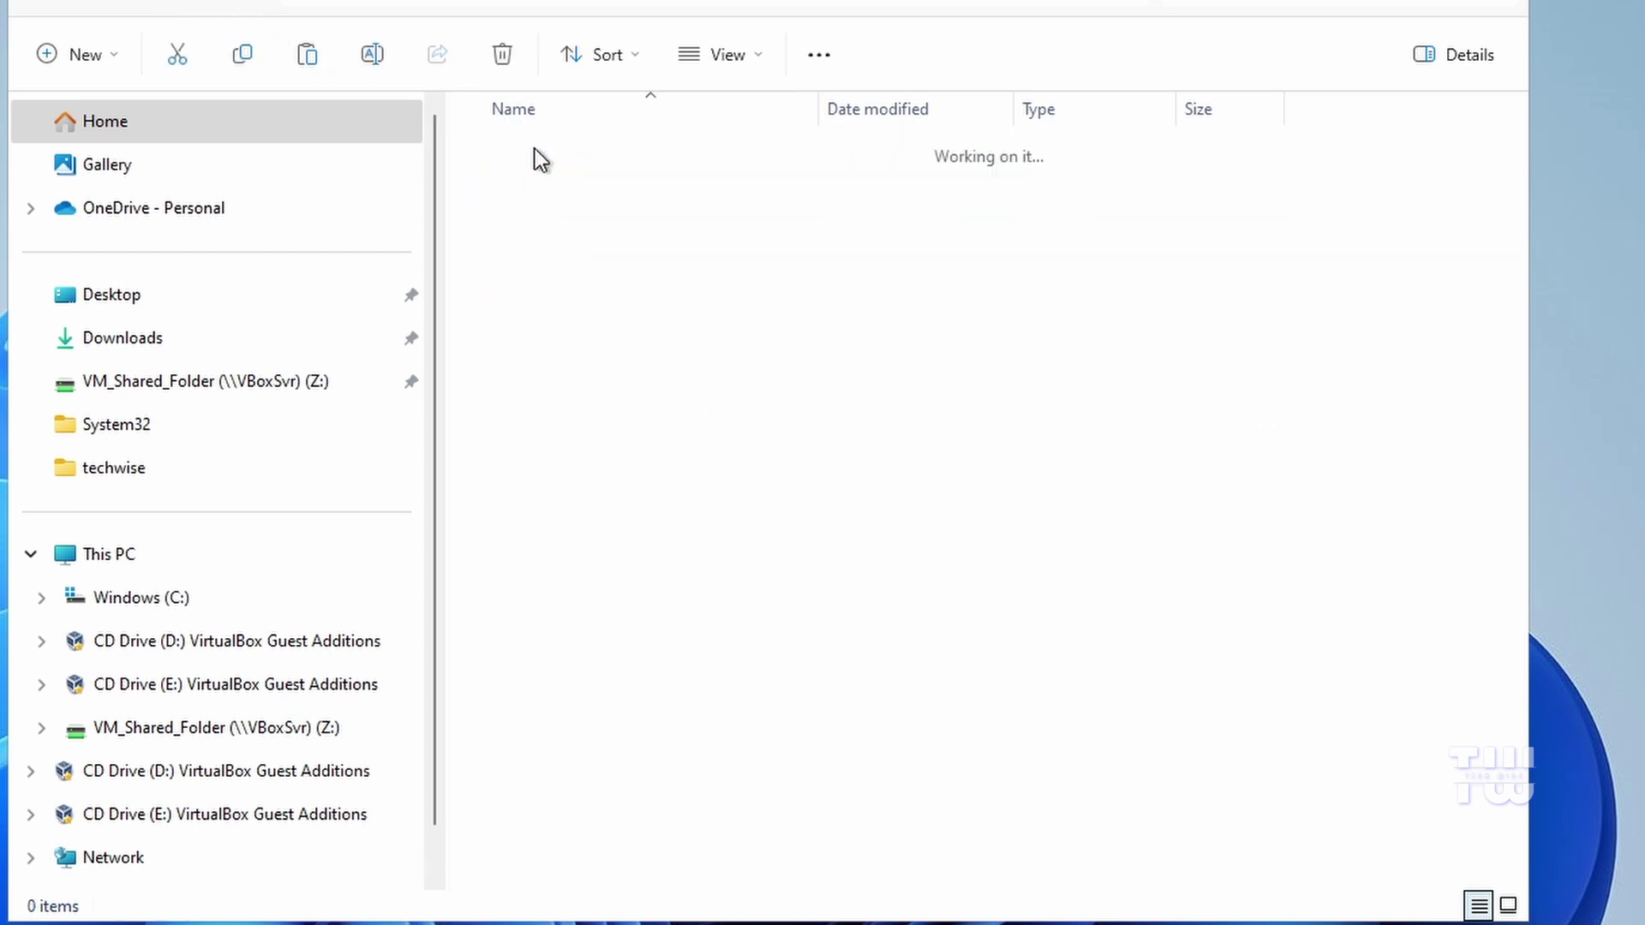
pyautogui.click(174, 4)
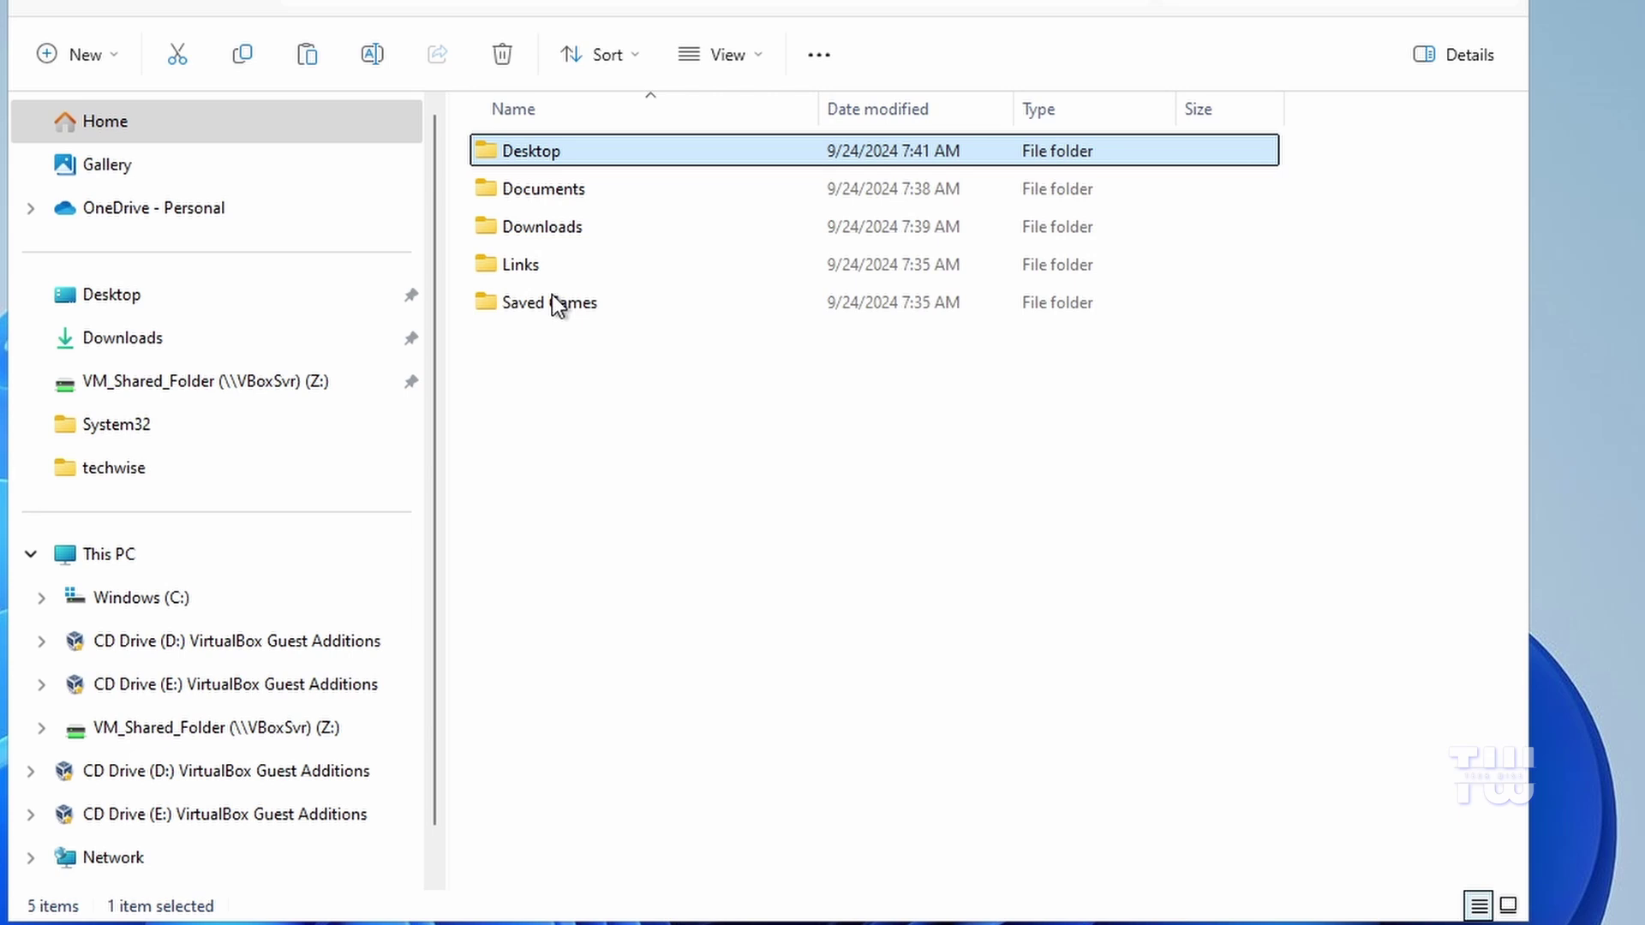
pyautogui.click(553, 305)
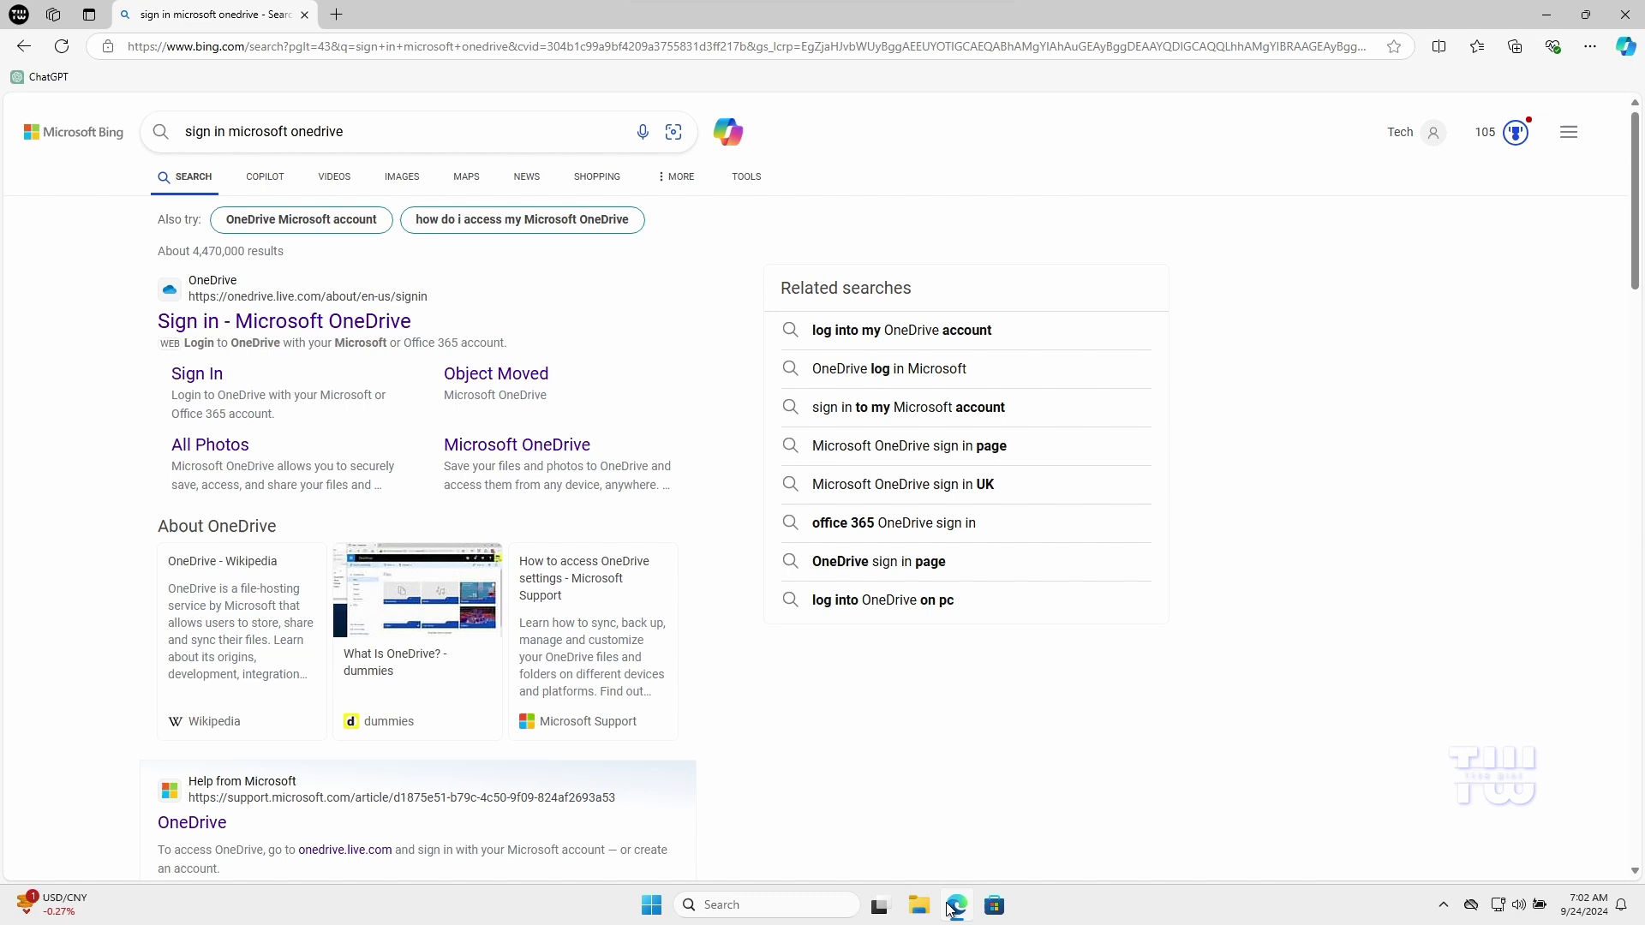
# Step: Sign in to OneDrive on the web with the account e-mail, view its settings, then minimize Edge
pyautogui.click(249, 324)
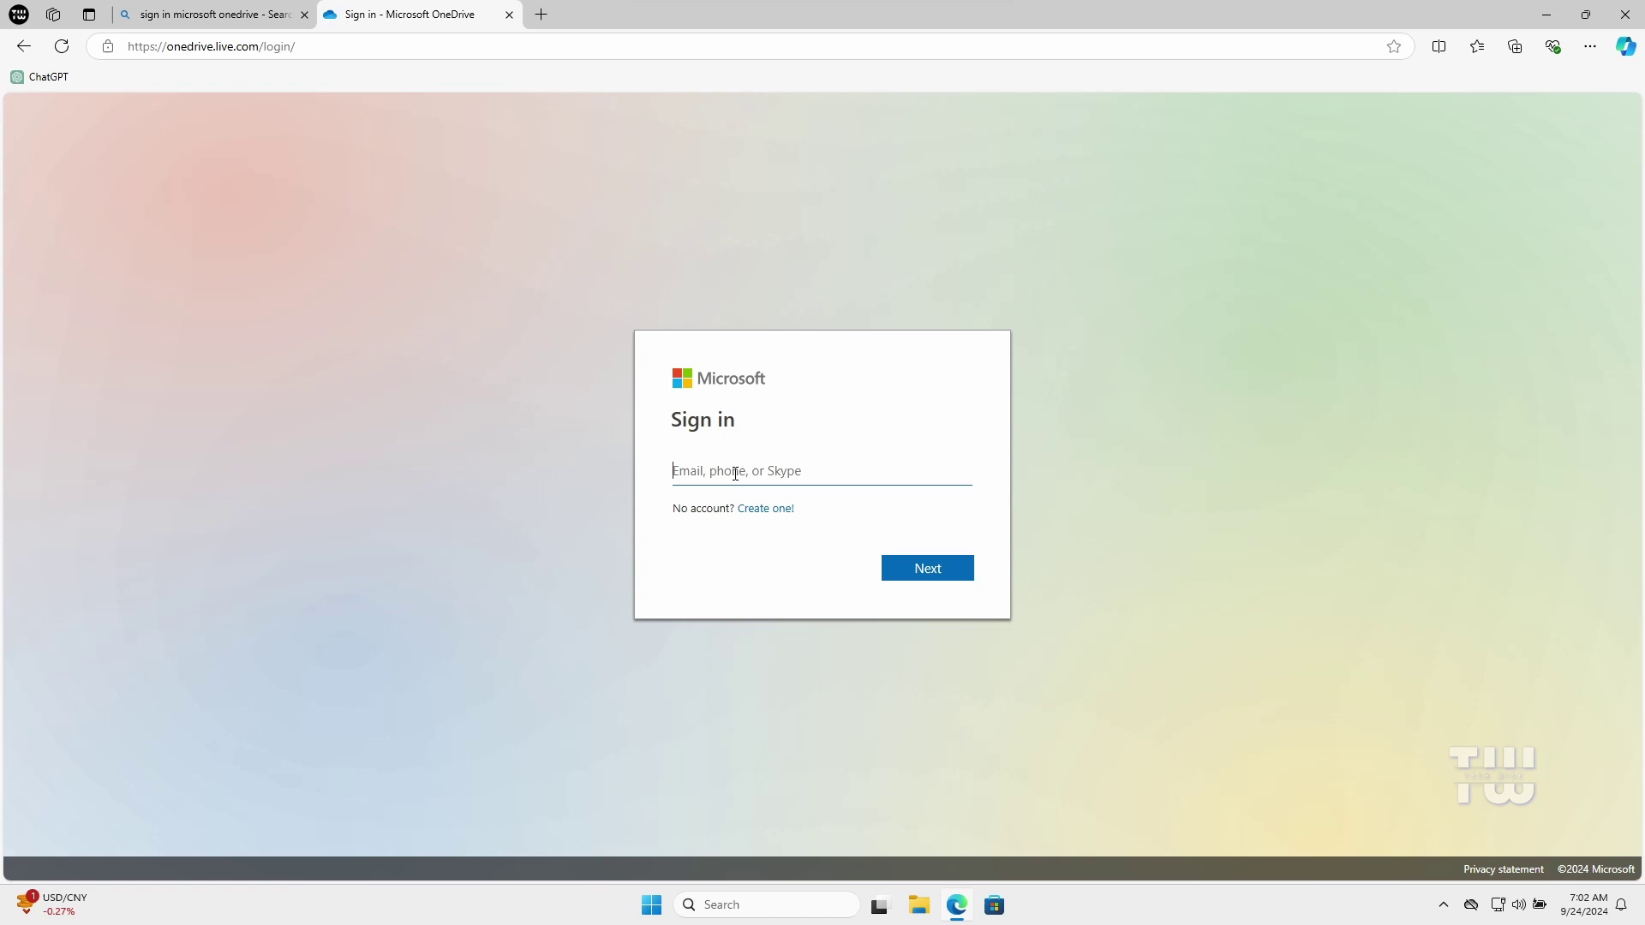
pyautogui.write('techwise22')
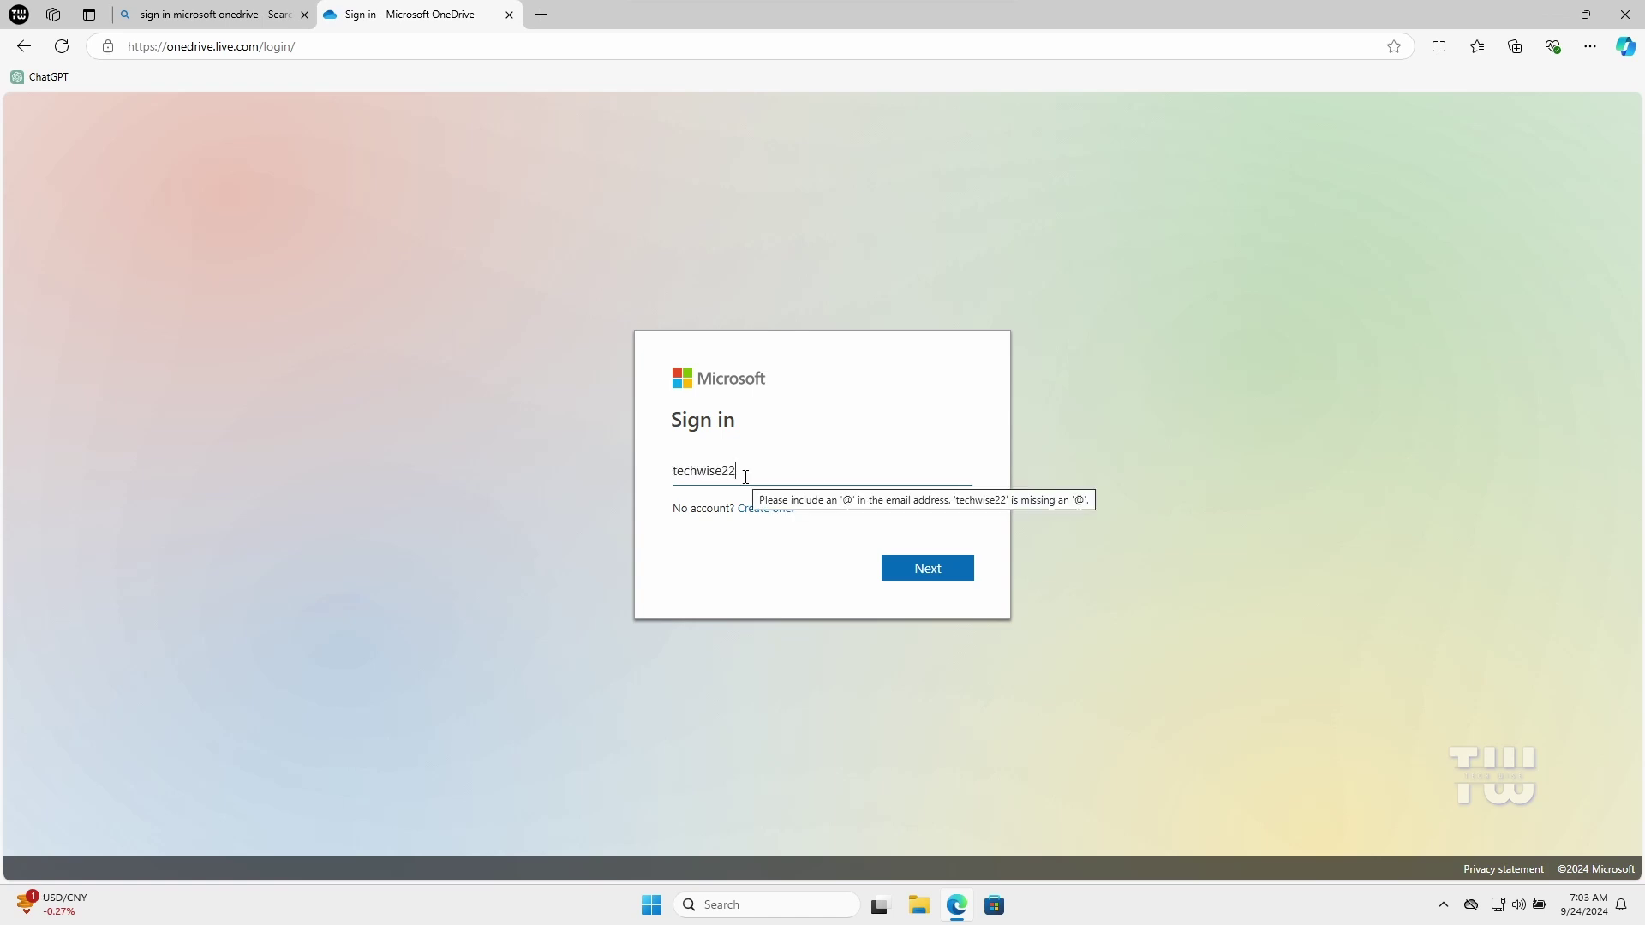
pyautogui.press('Return')
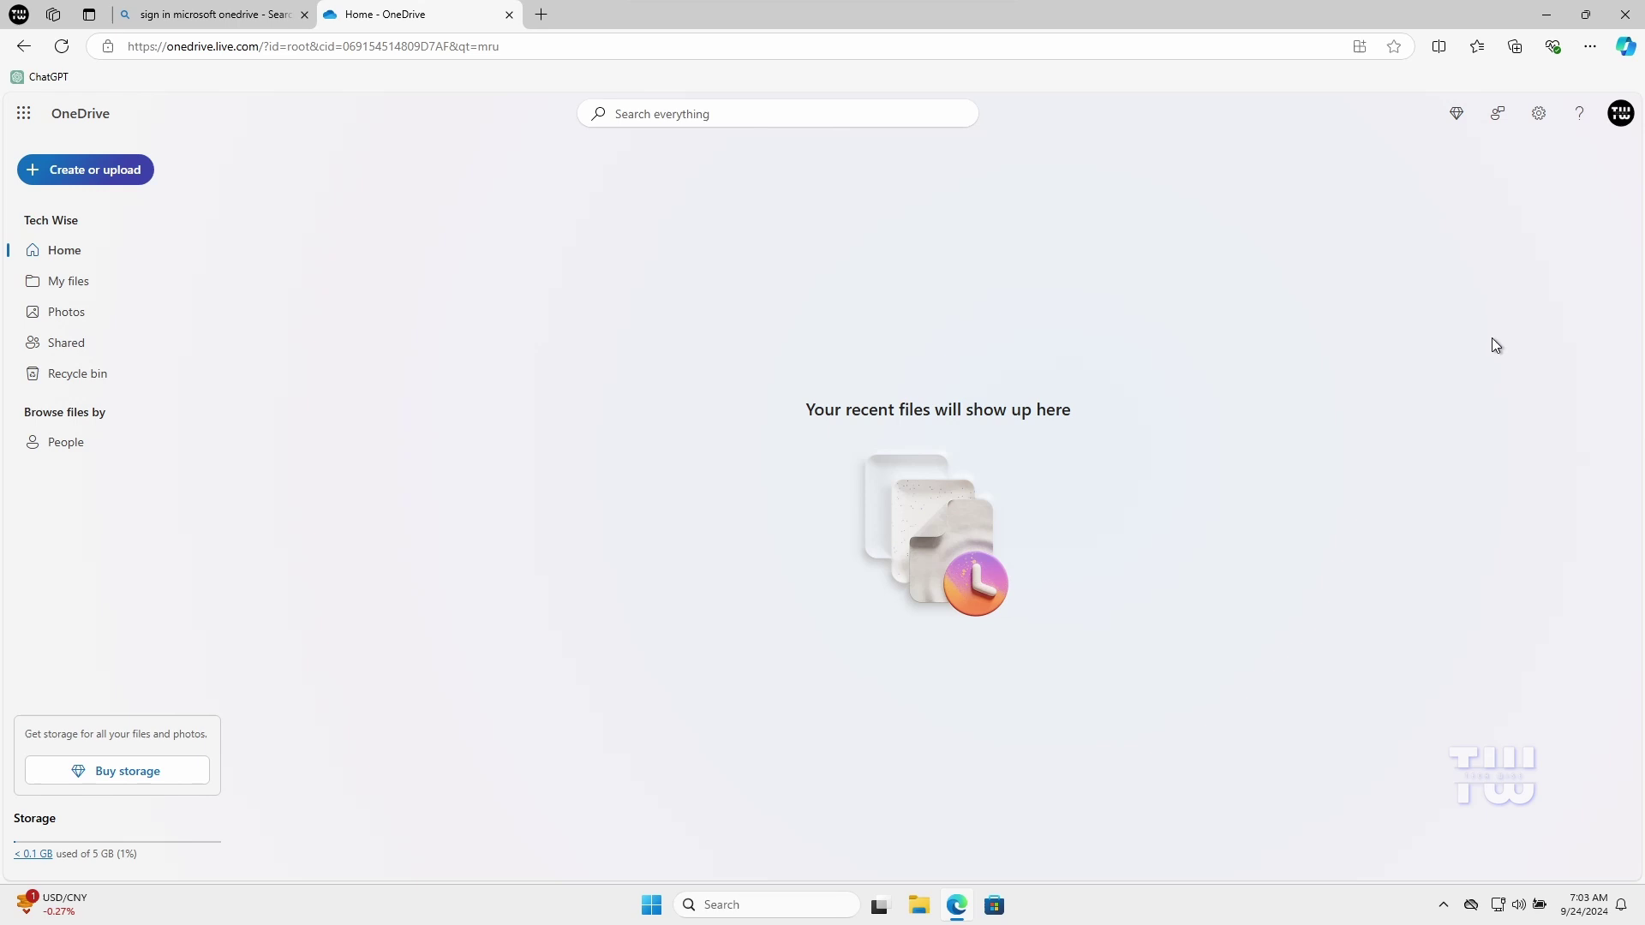
pyautogui.click(1540, 120)
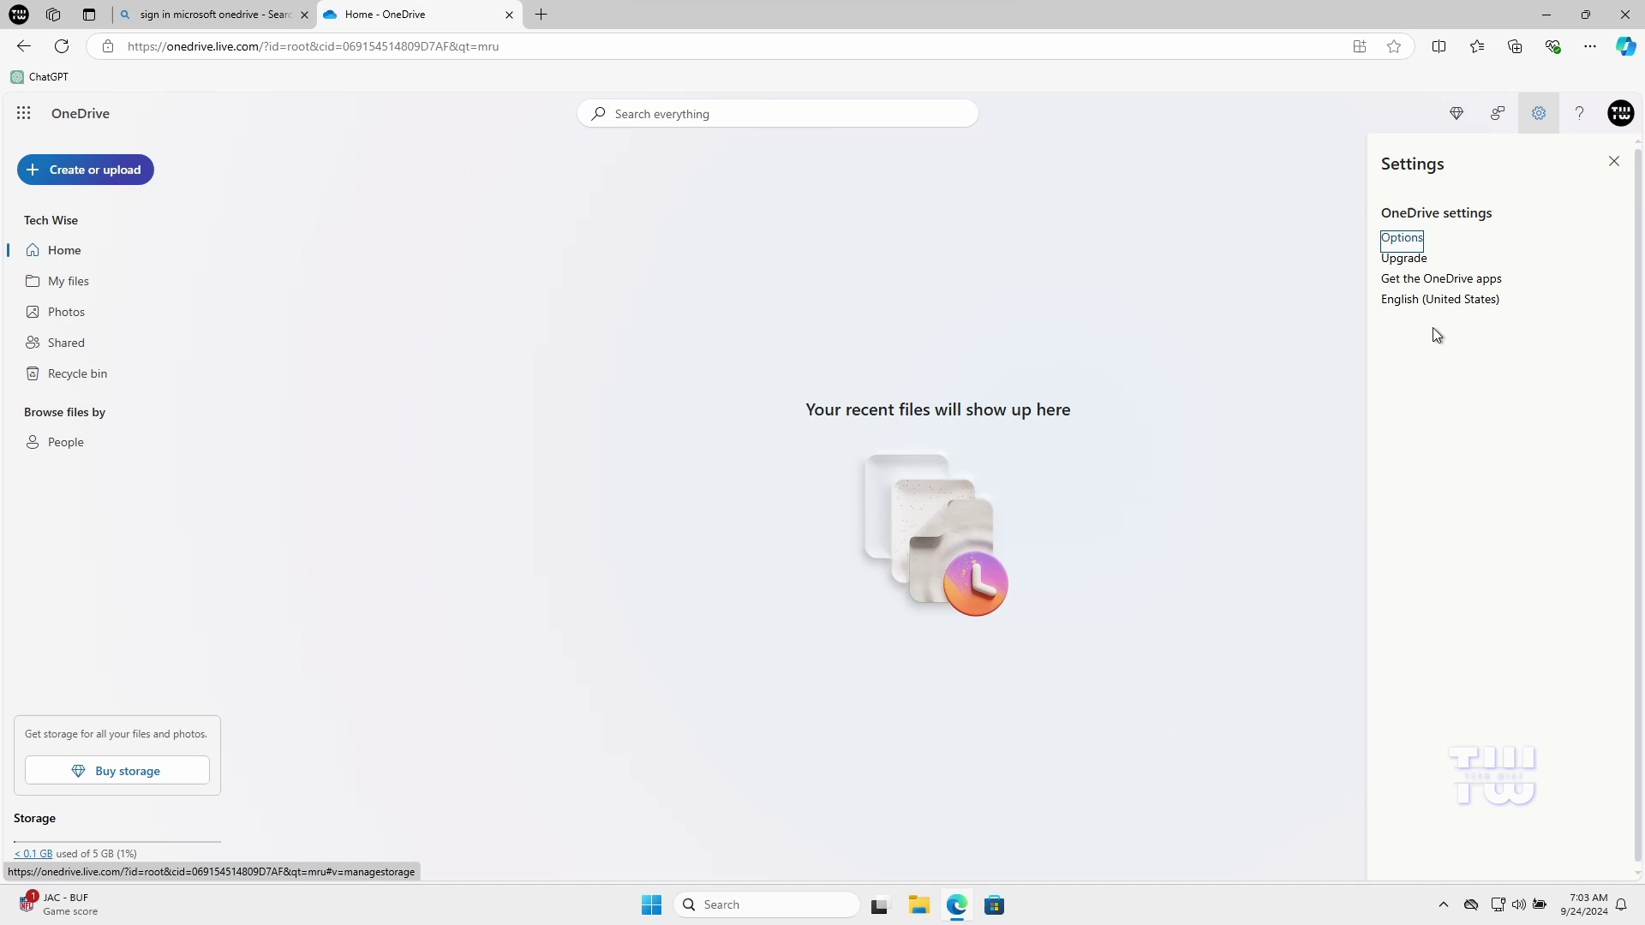
pyautogui.click(1549, 17)
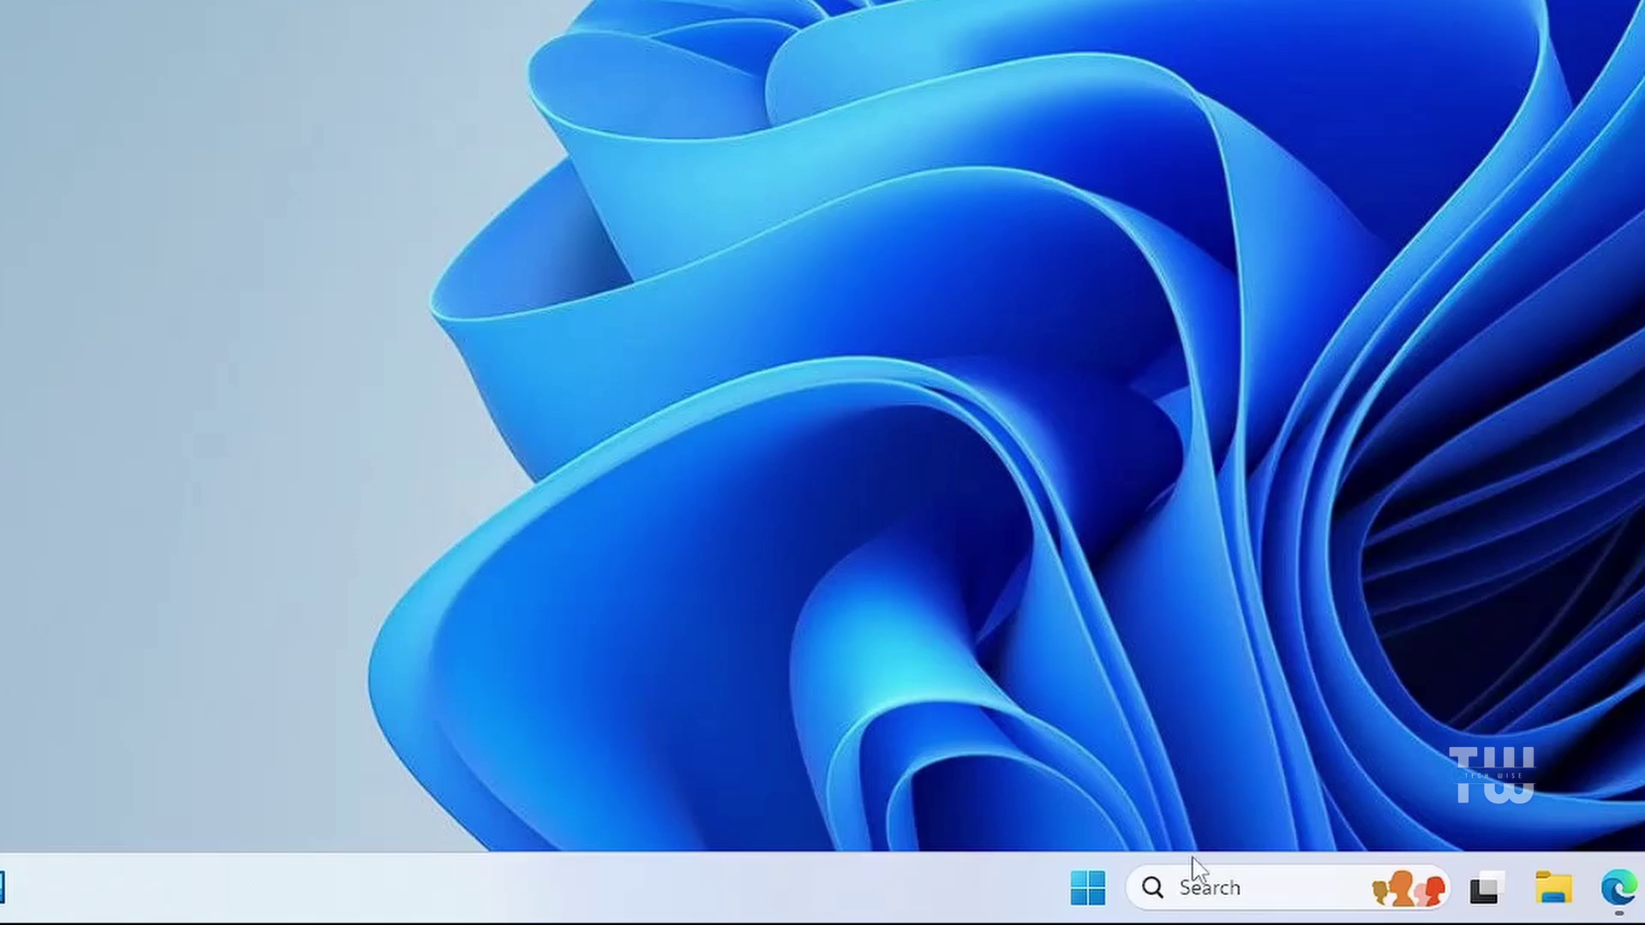
# Step: Search 'file', open File History and show the restore view of the 17 backed-up folders
pyautogui.click(1217, 888)
pyautogui.write('file')
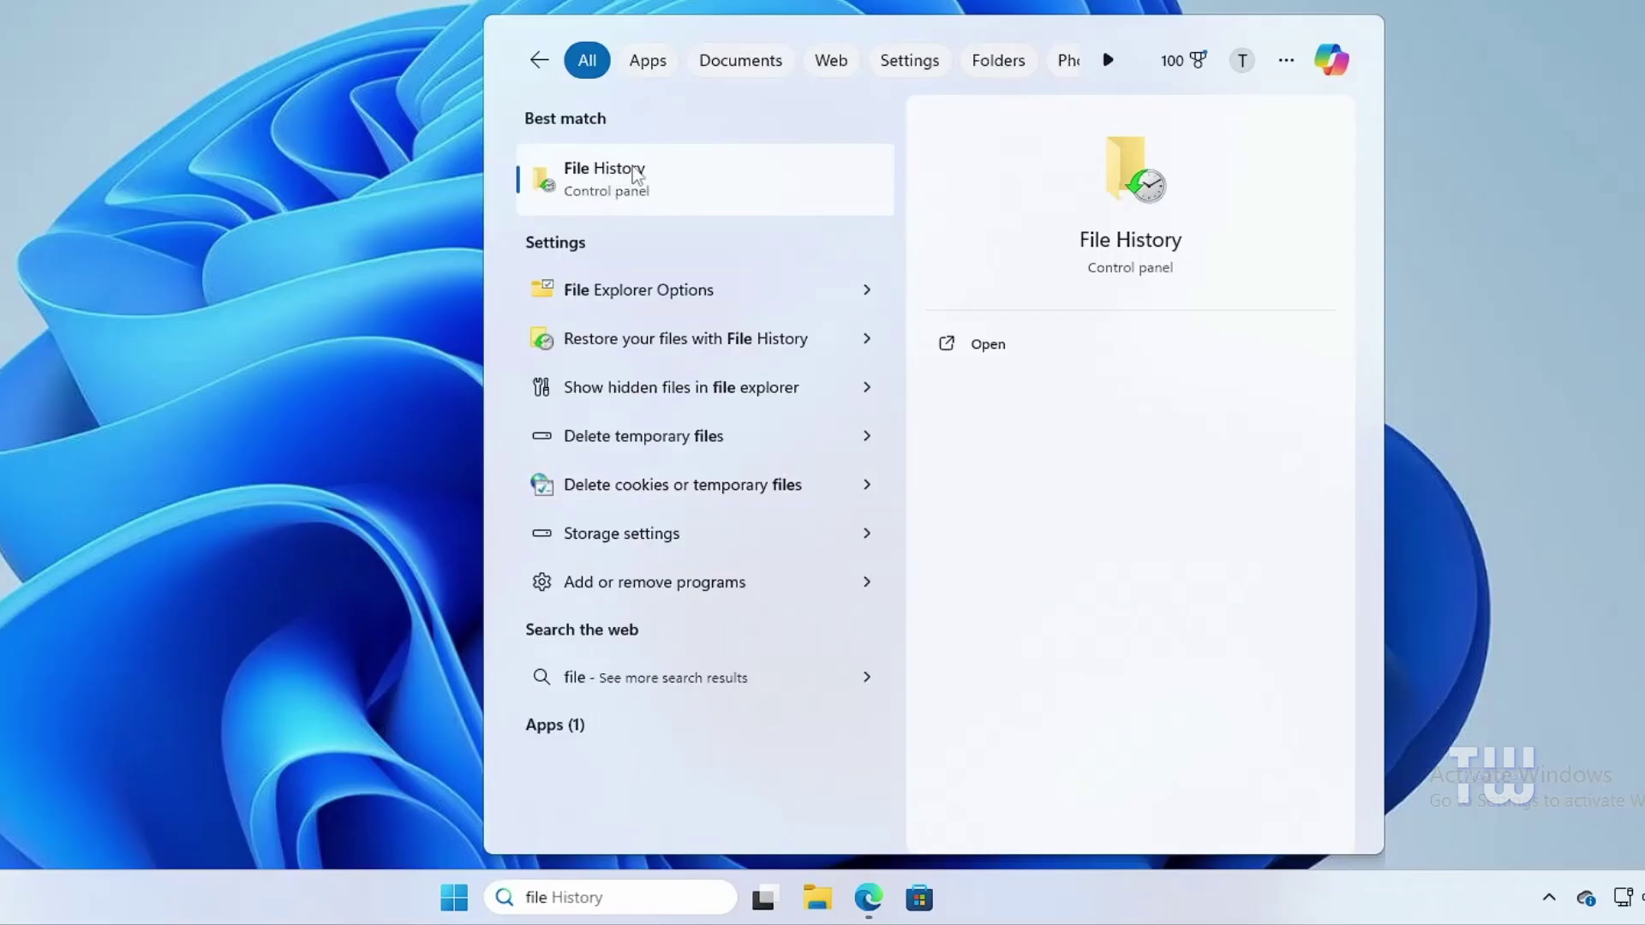
pyautogui.click(974, 320)
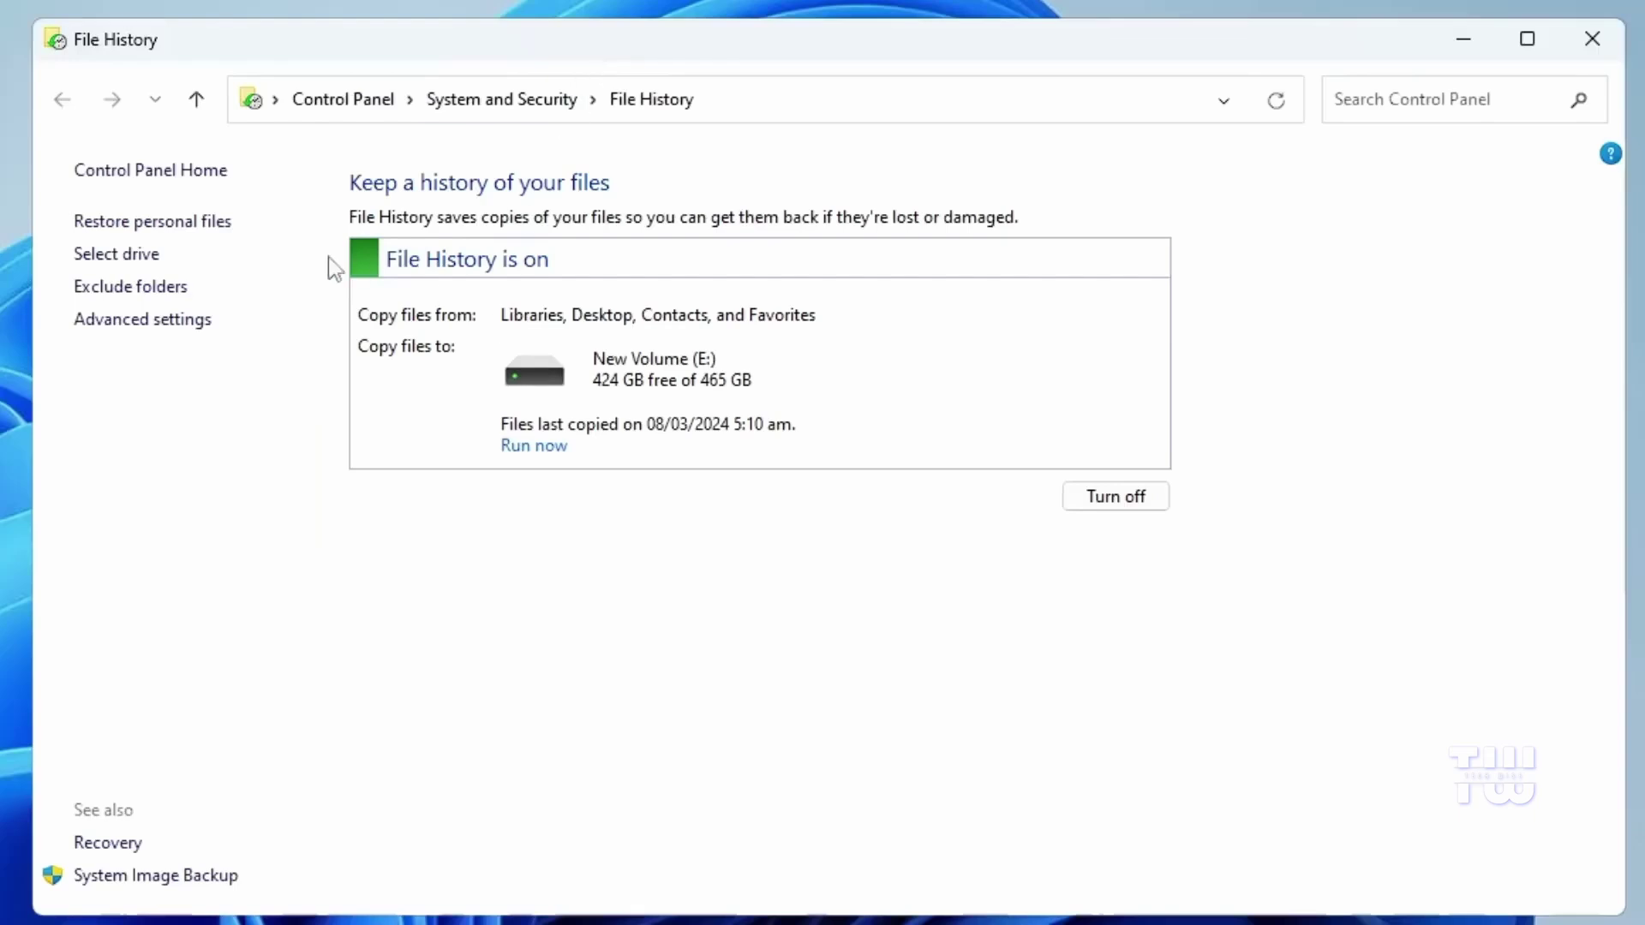
pyautogui.click(109, 224)
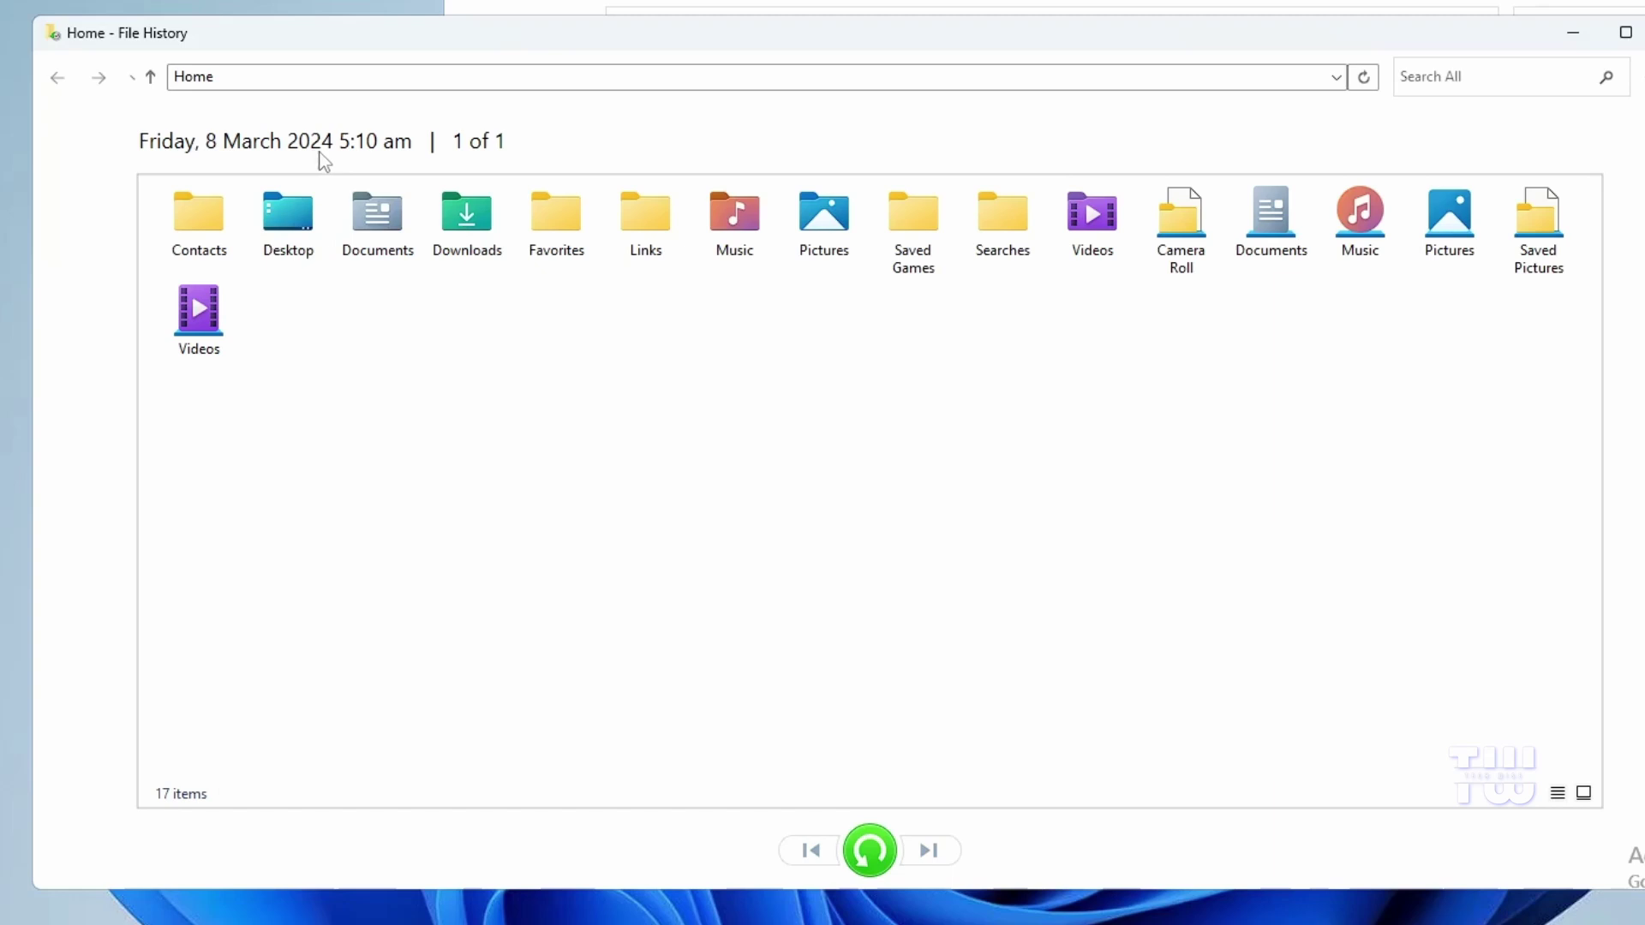
# Step: Select the Documents, Favorites, Links and Music folders in the 8 March 2024 restore view
pyautogui.click(535, 244)
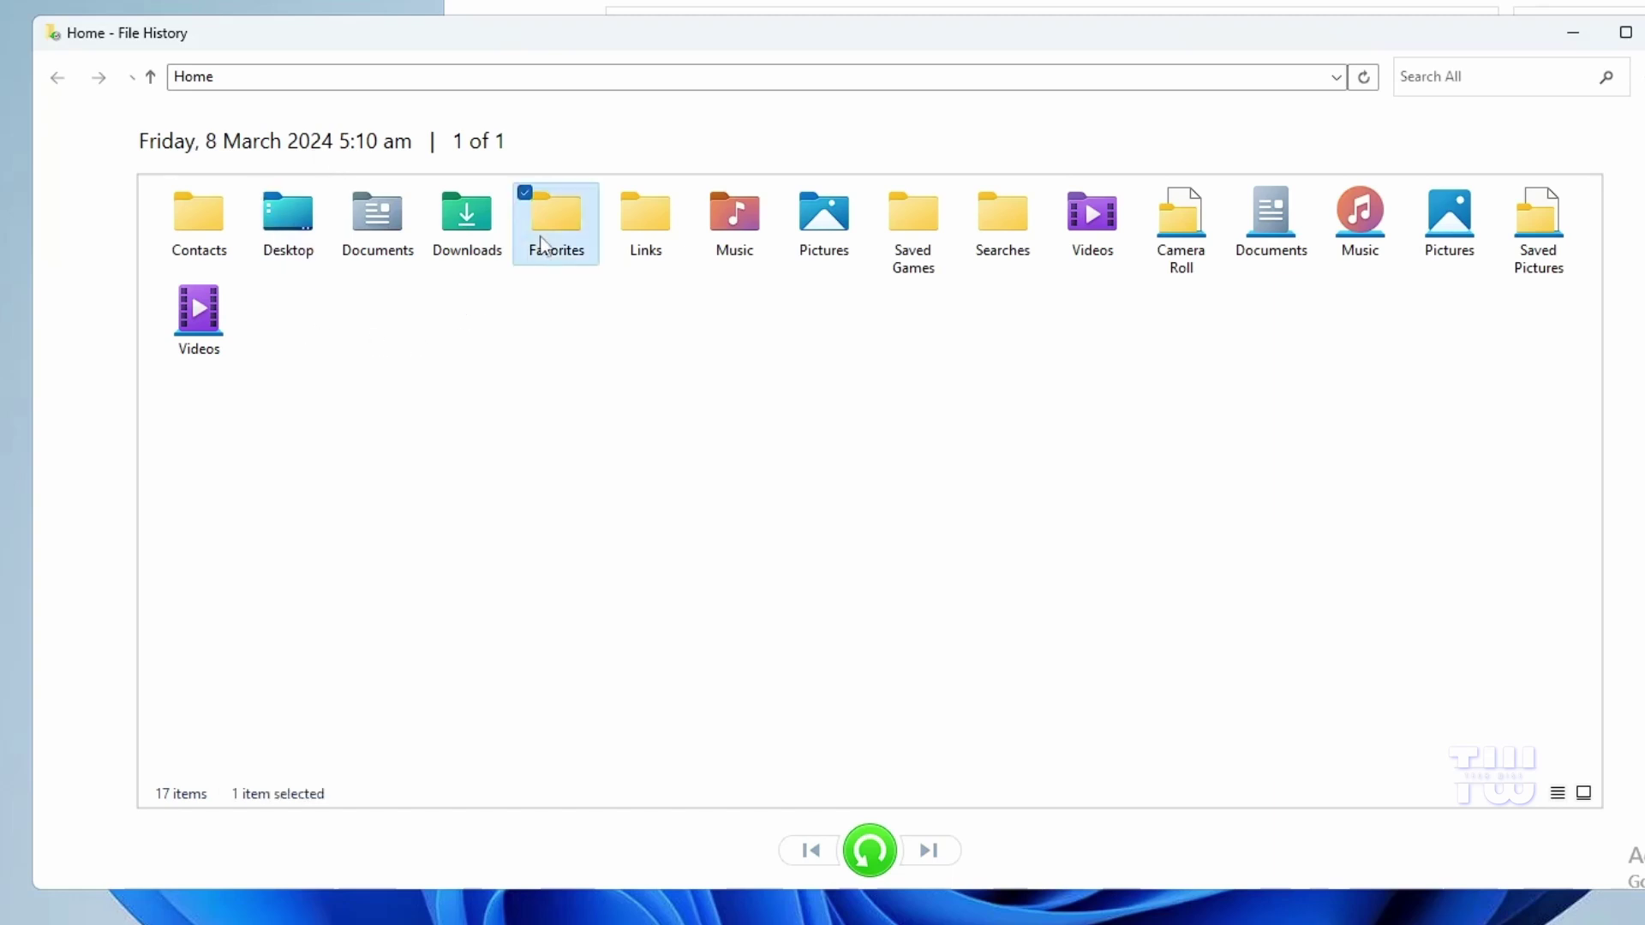
pyautogui.click(480, 243)
pyautogui.click(383, 240)
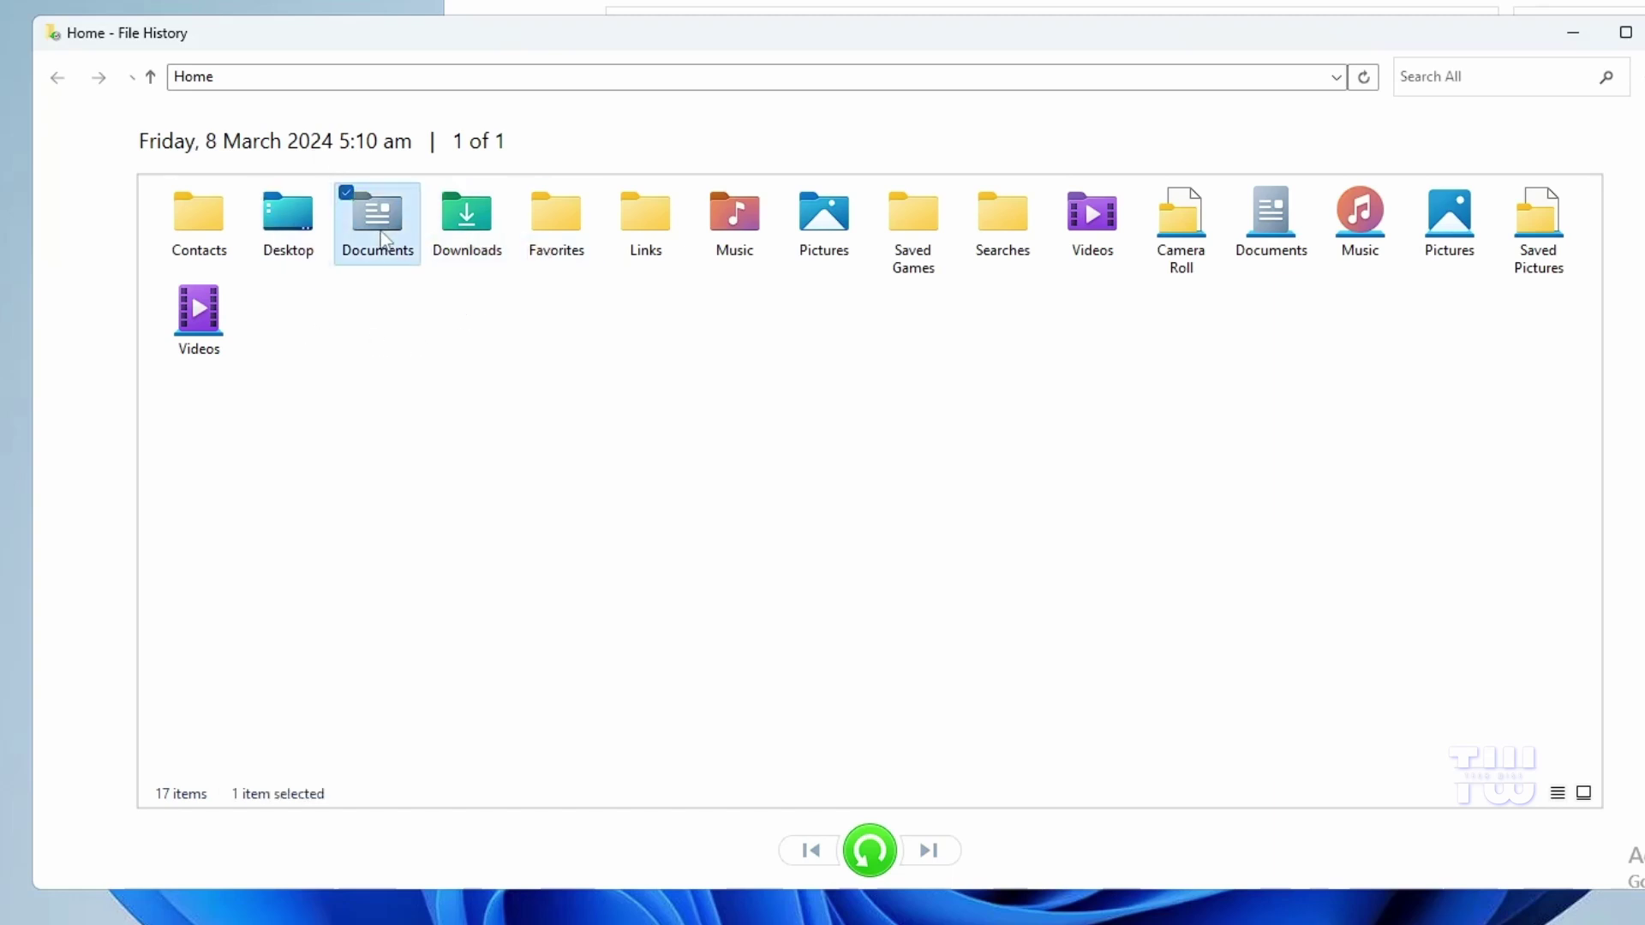
pyautogui.keyDown('ctrl'); pyautogui.click(561, 227); pyautogui.keyUp('ctrl')
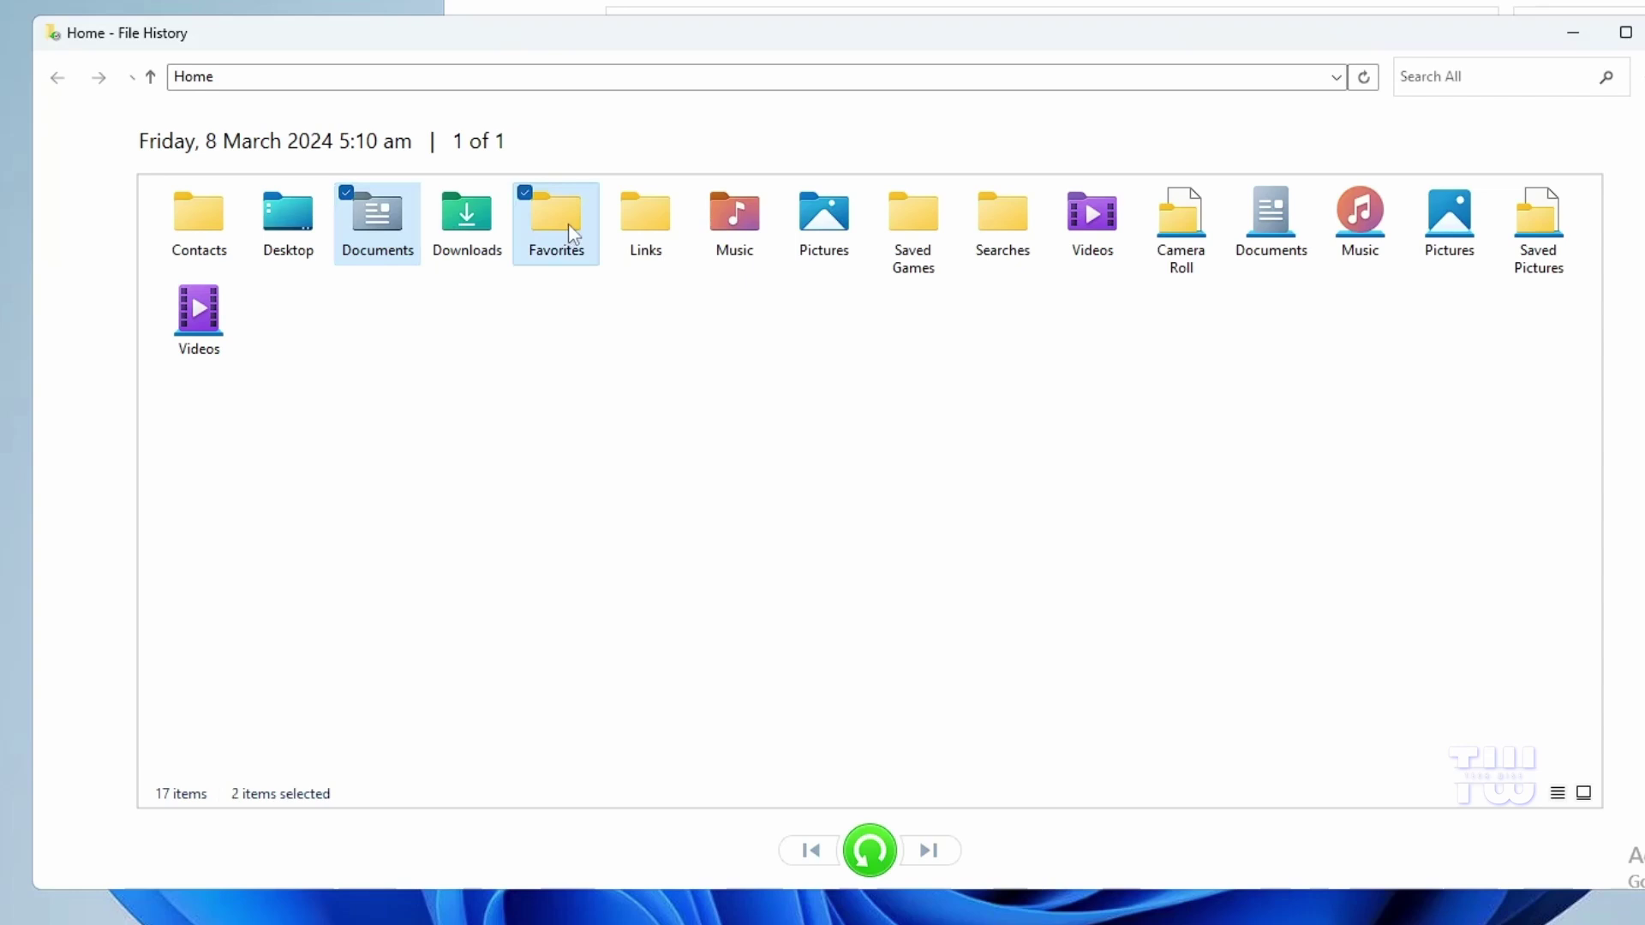
pyautogui.keyDown('ctrl'); pyautogui.click(650, 224); pyautogui.keyUp('ctrl')
pyautogui.keyDown('ctrl'); pyautogui.click(708, 223); pyautogui.keyUp('ctrl')
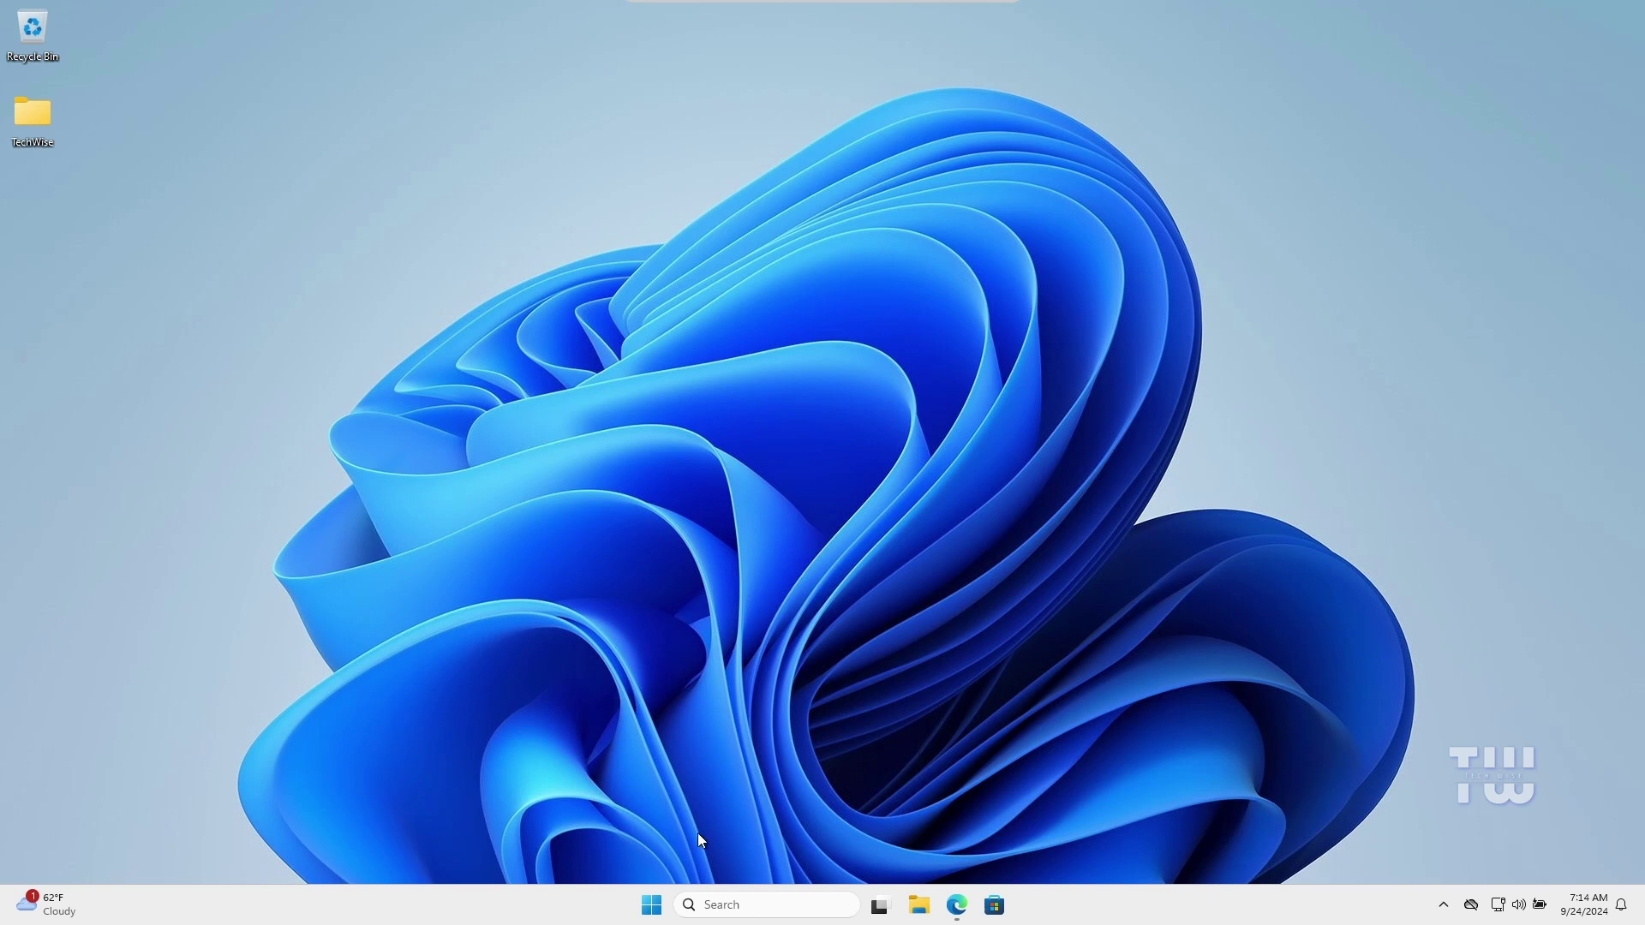
# Step: Restart into advanced startup from Settings > Windows Update > Advanced options > Recovery
pyautogui.rightClick(657, 912)
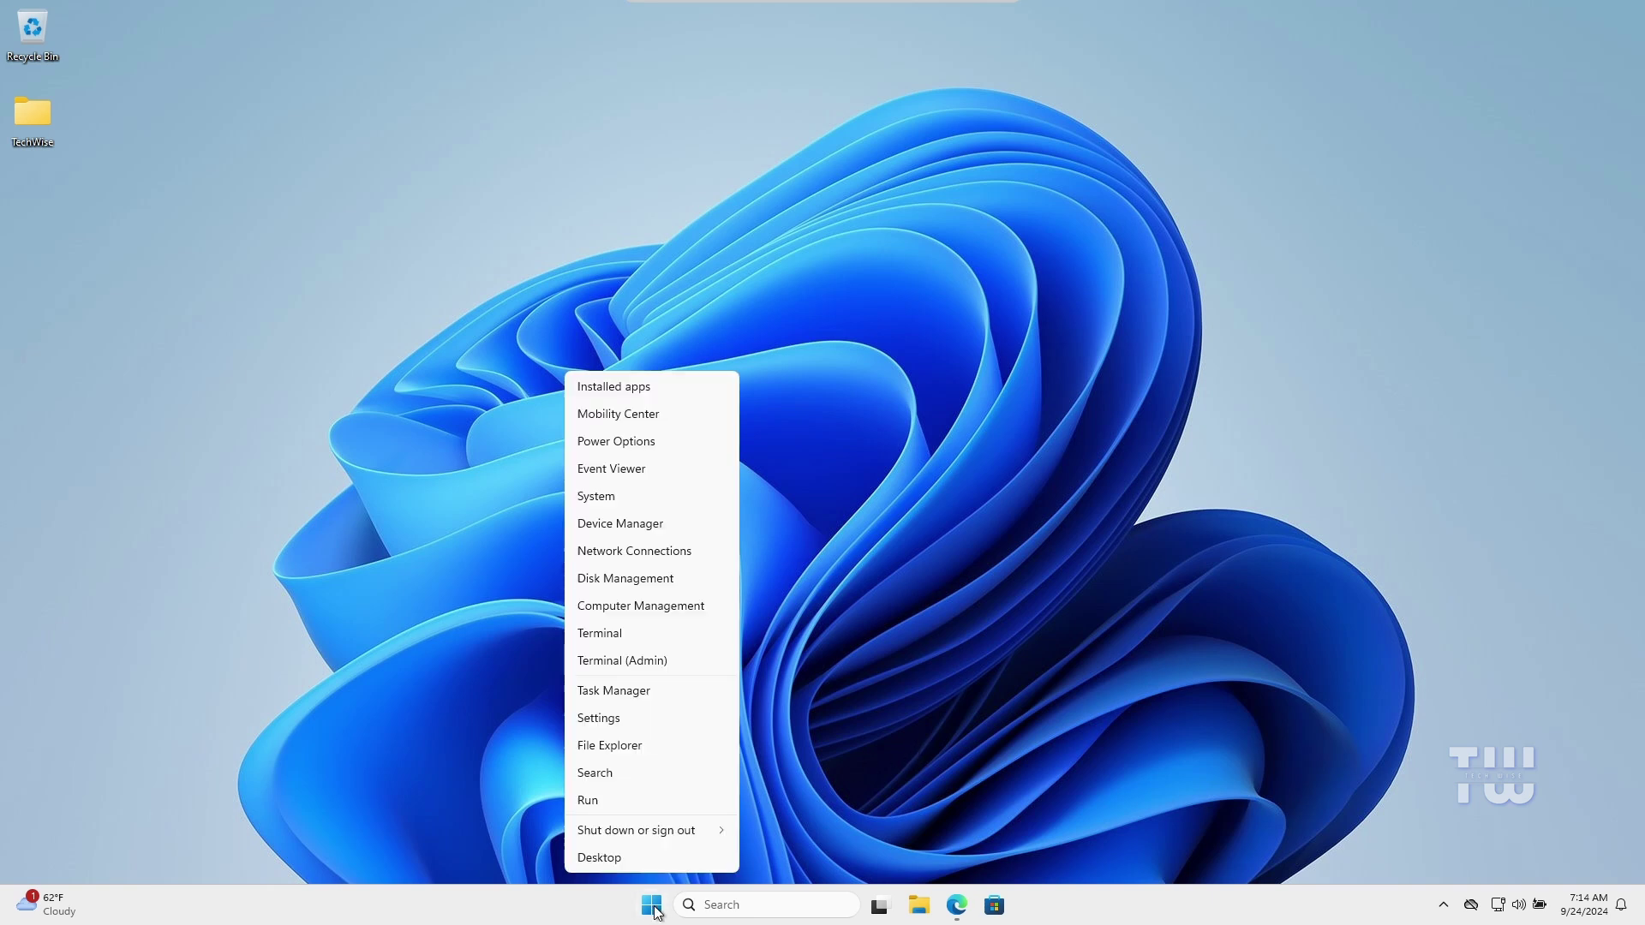
pyautogui.click(620, 722)
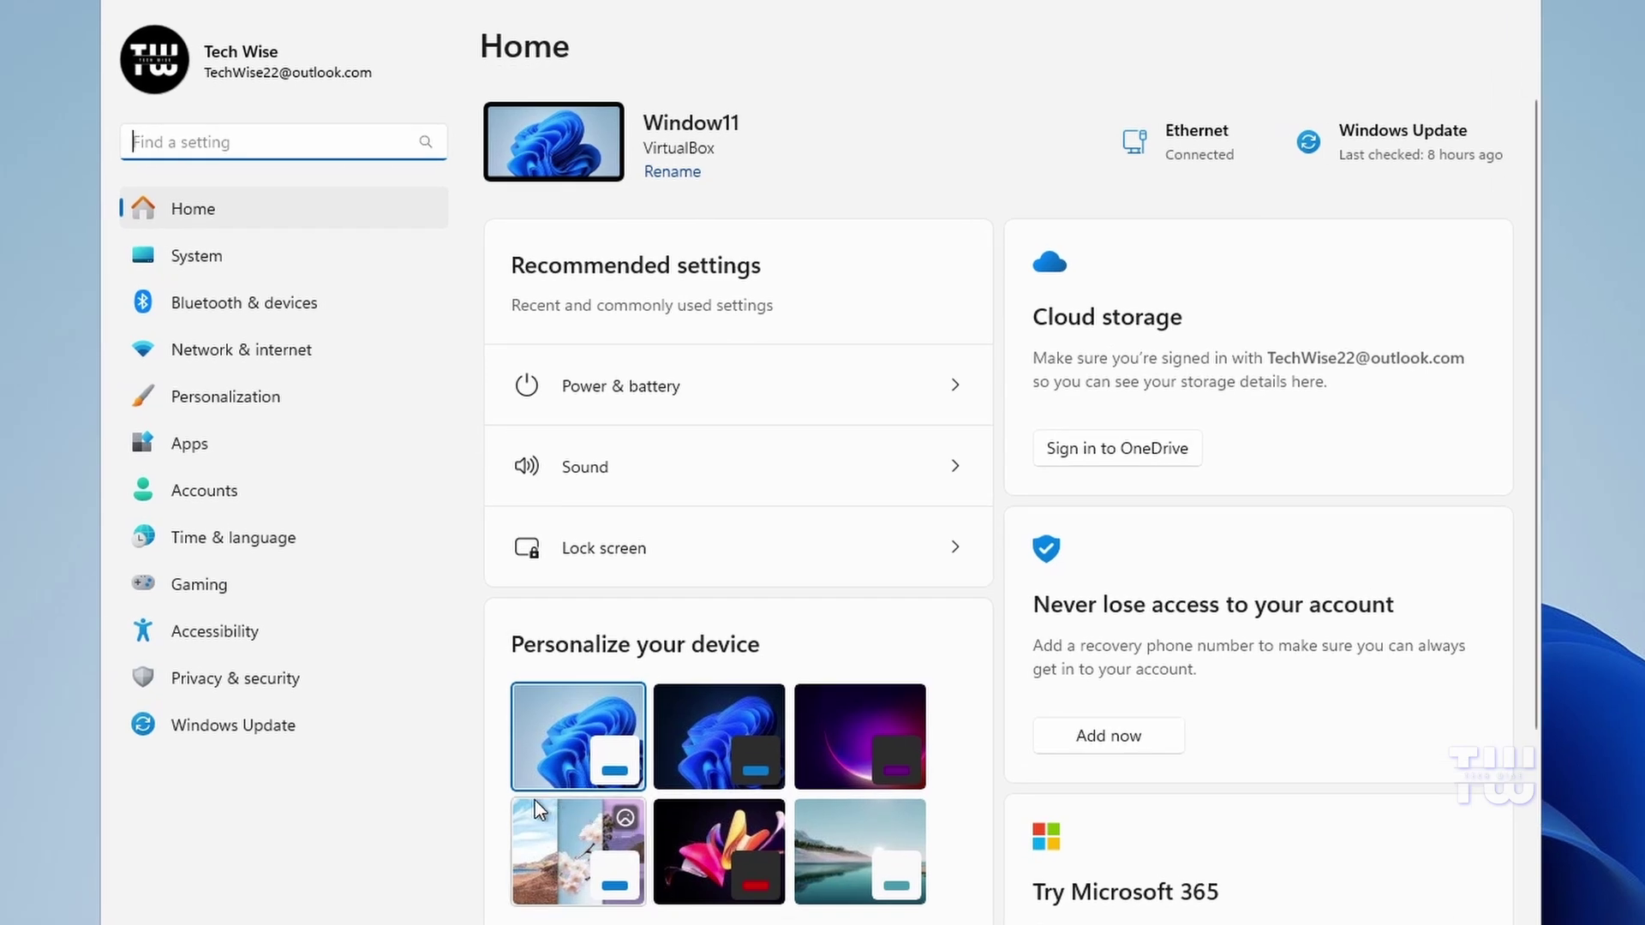
pyautogui.click(257, 731)
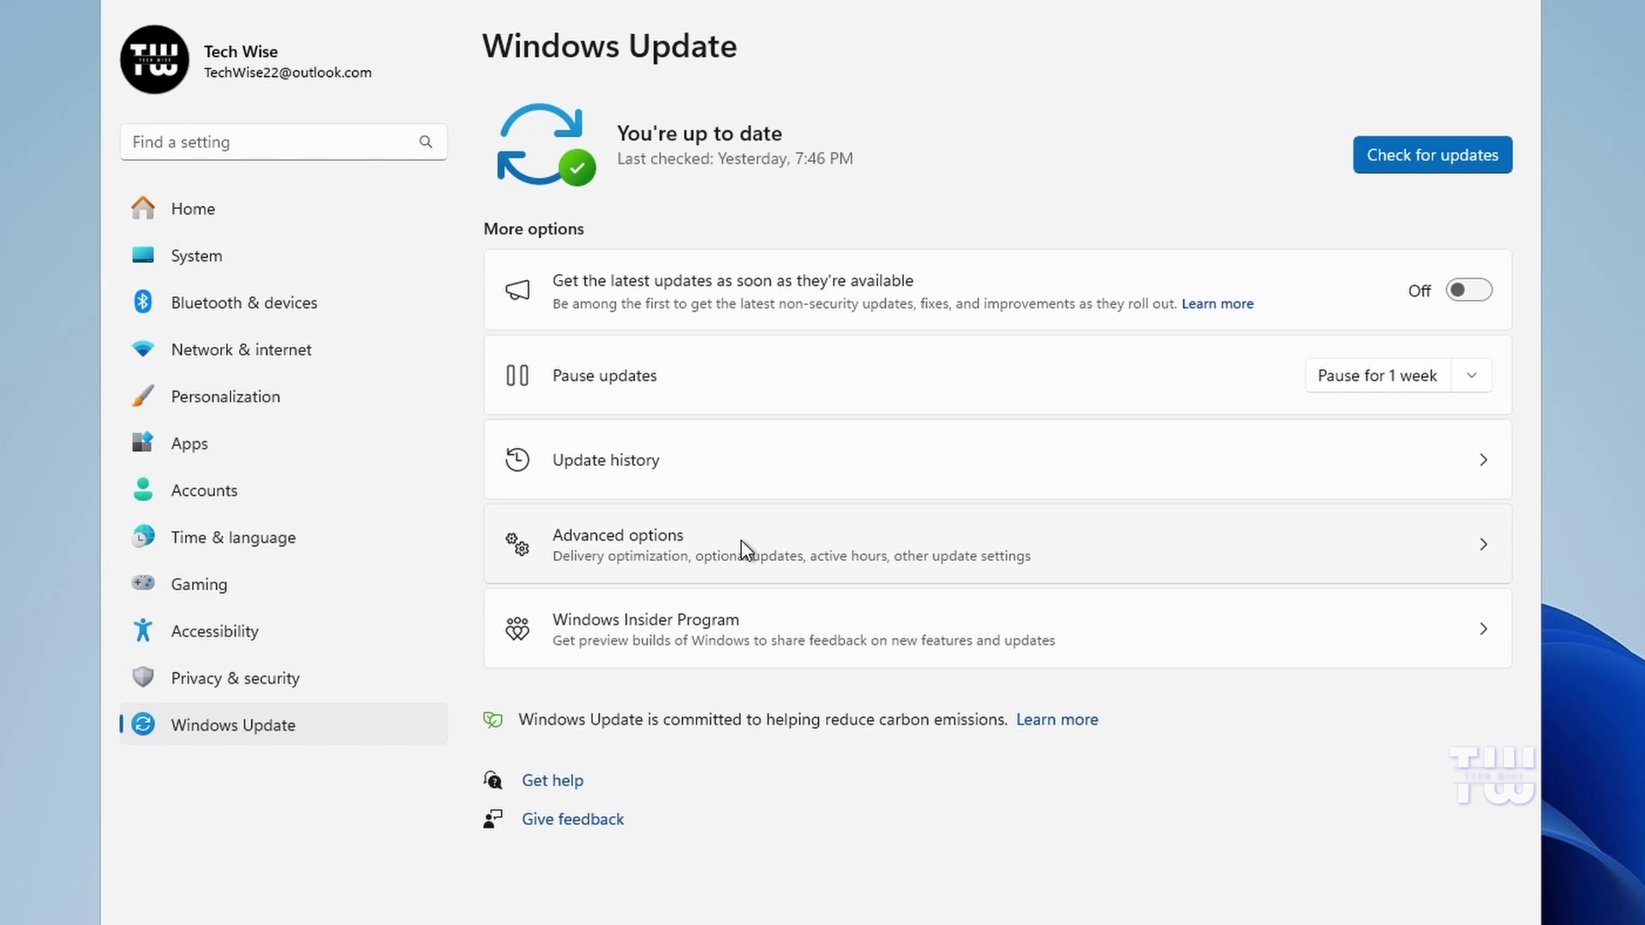
pyautogui.click(822, 550)
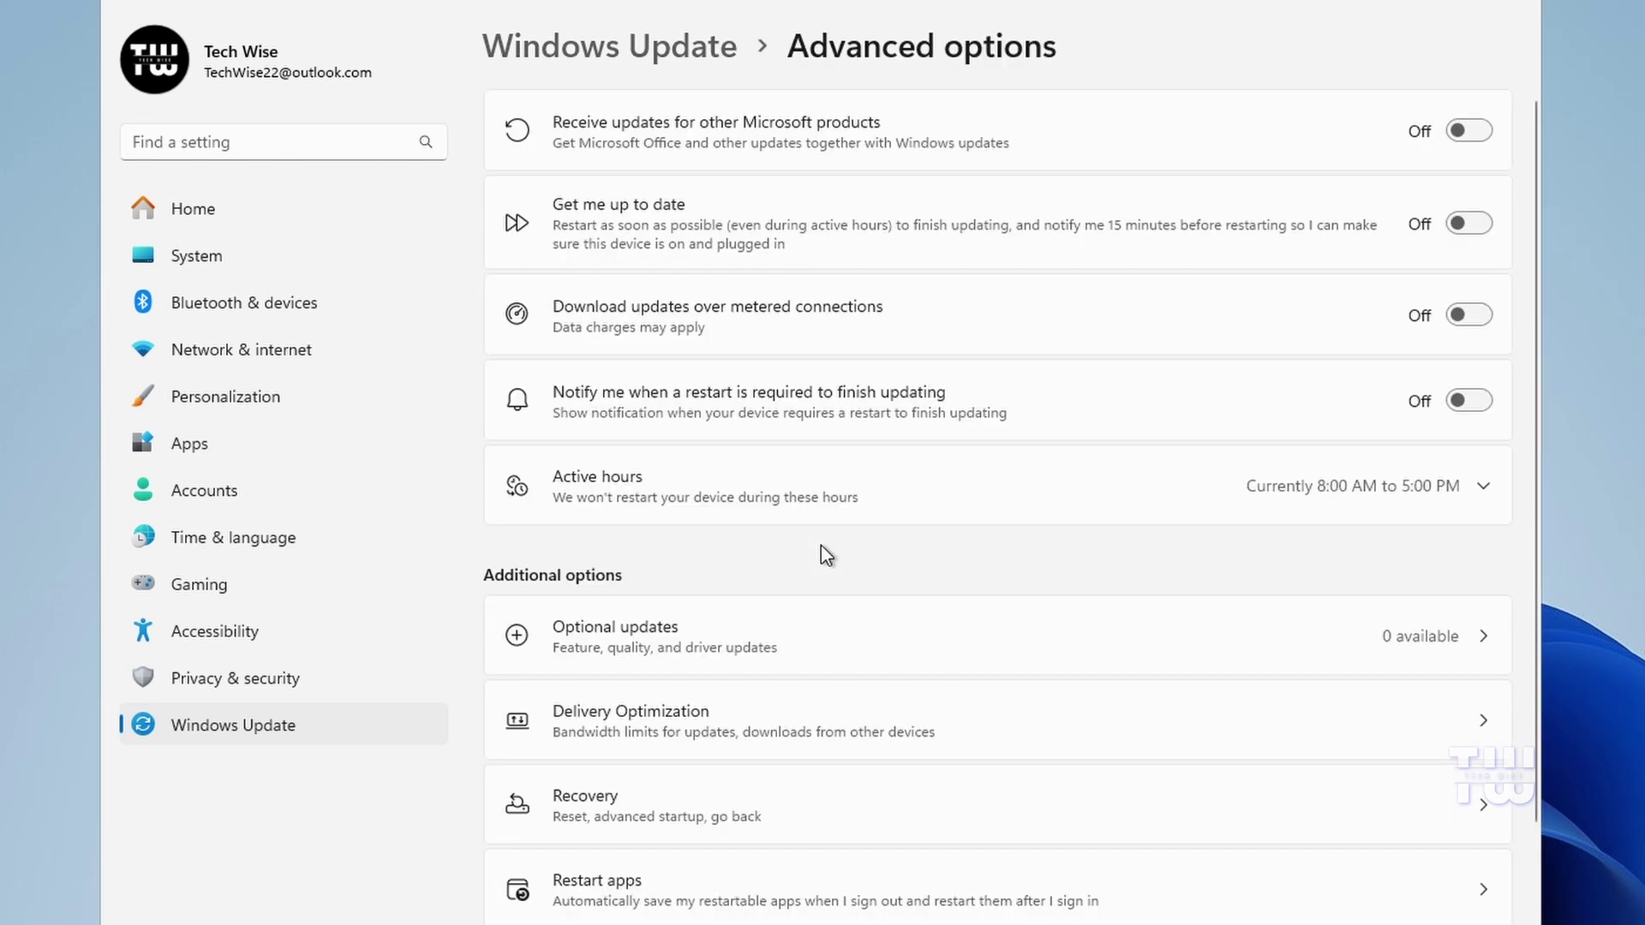
pyautogui.click(643, 824)
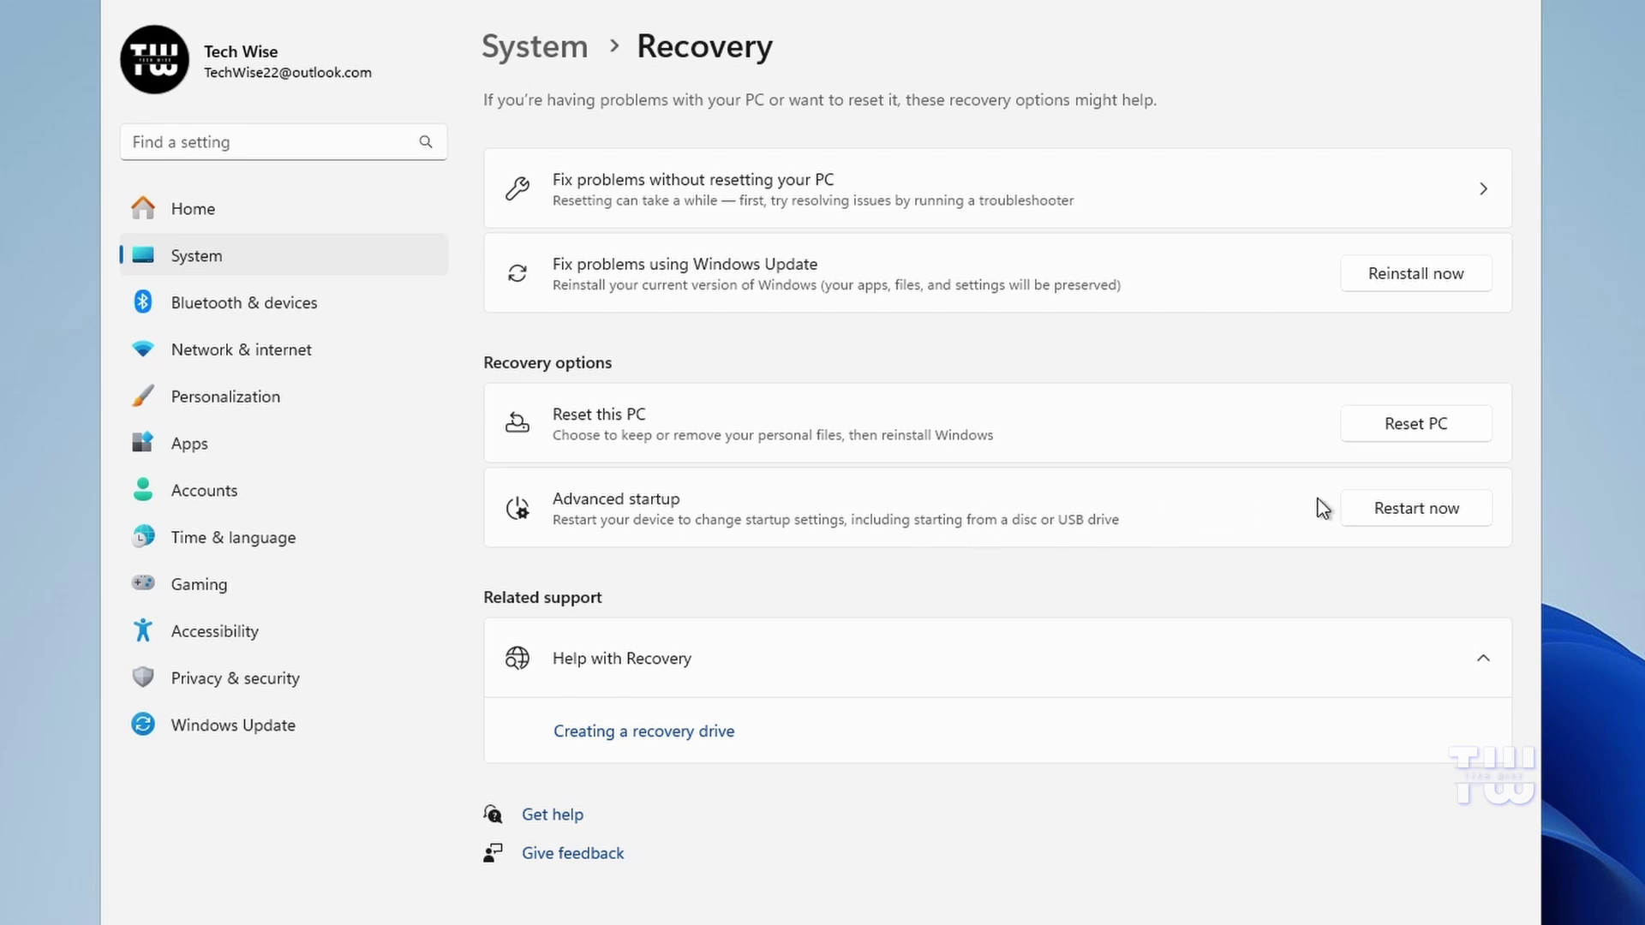
pyautogui.click(1397, 515)
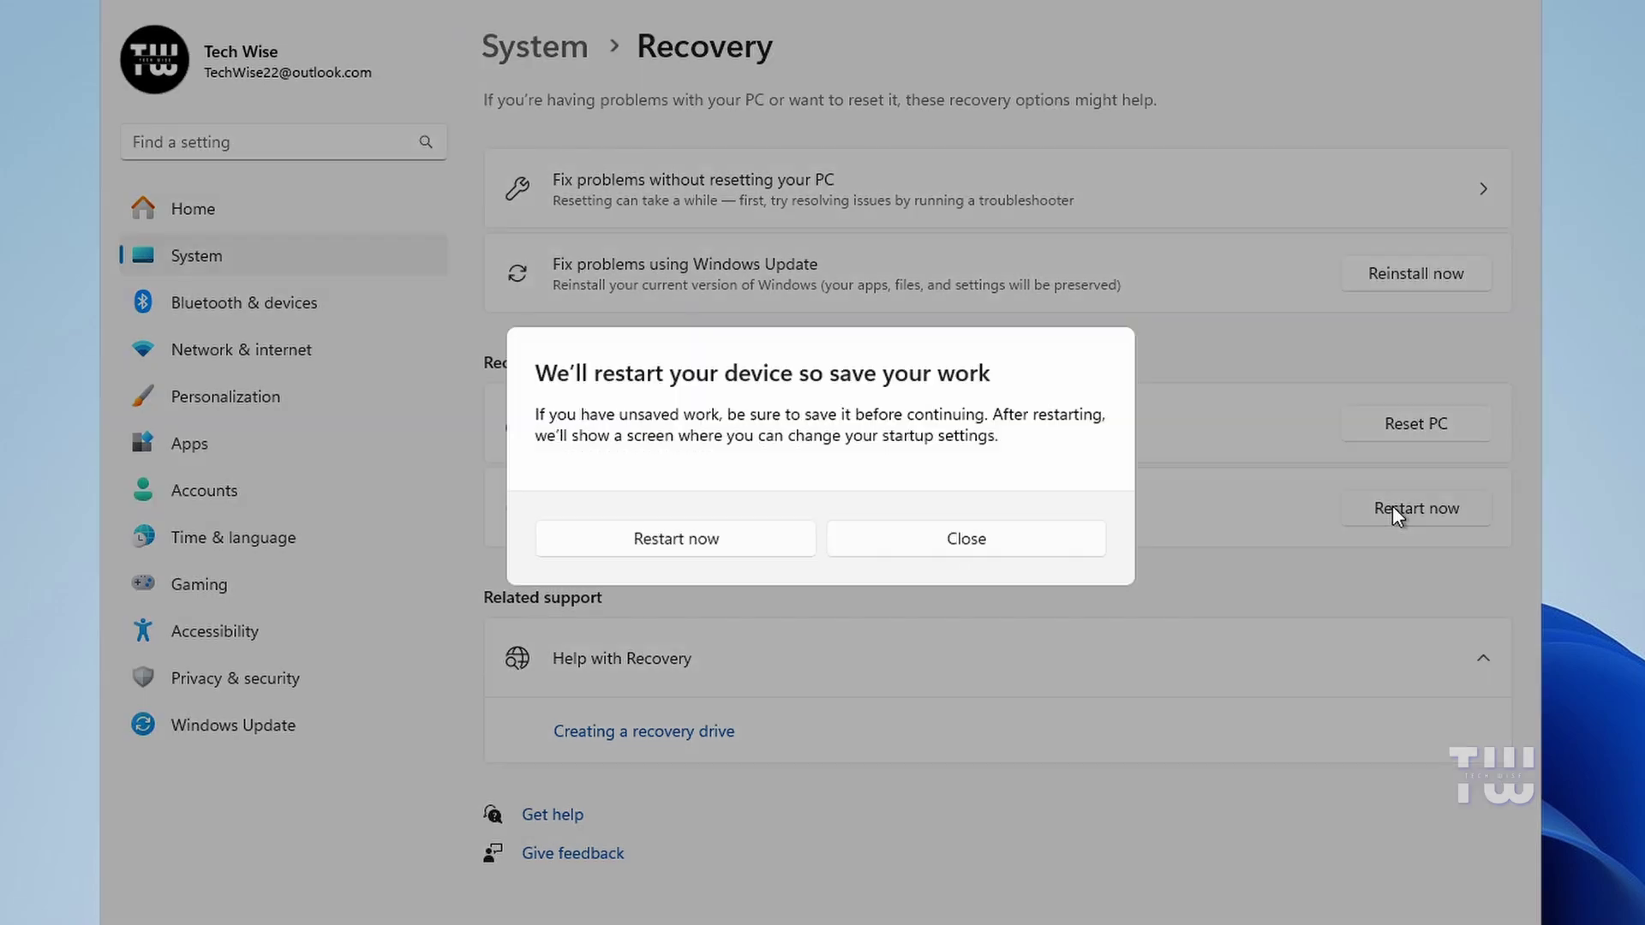
pyautogui.click(679, 541)
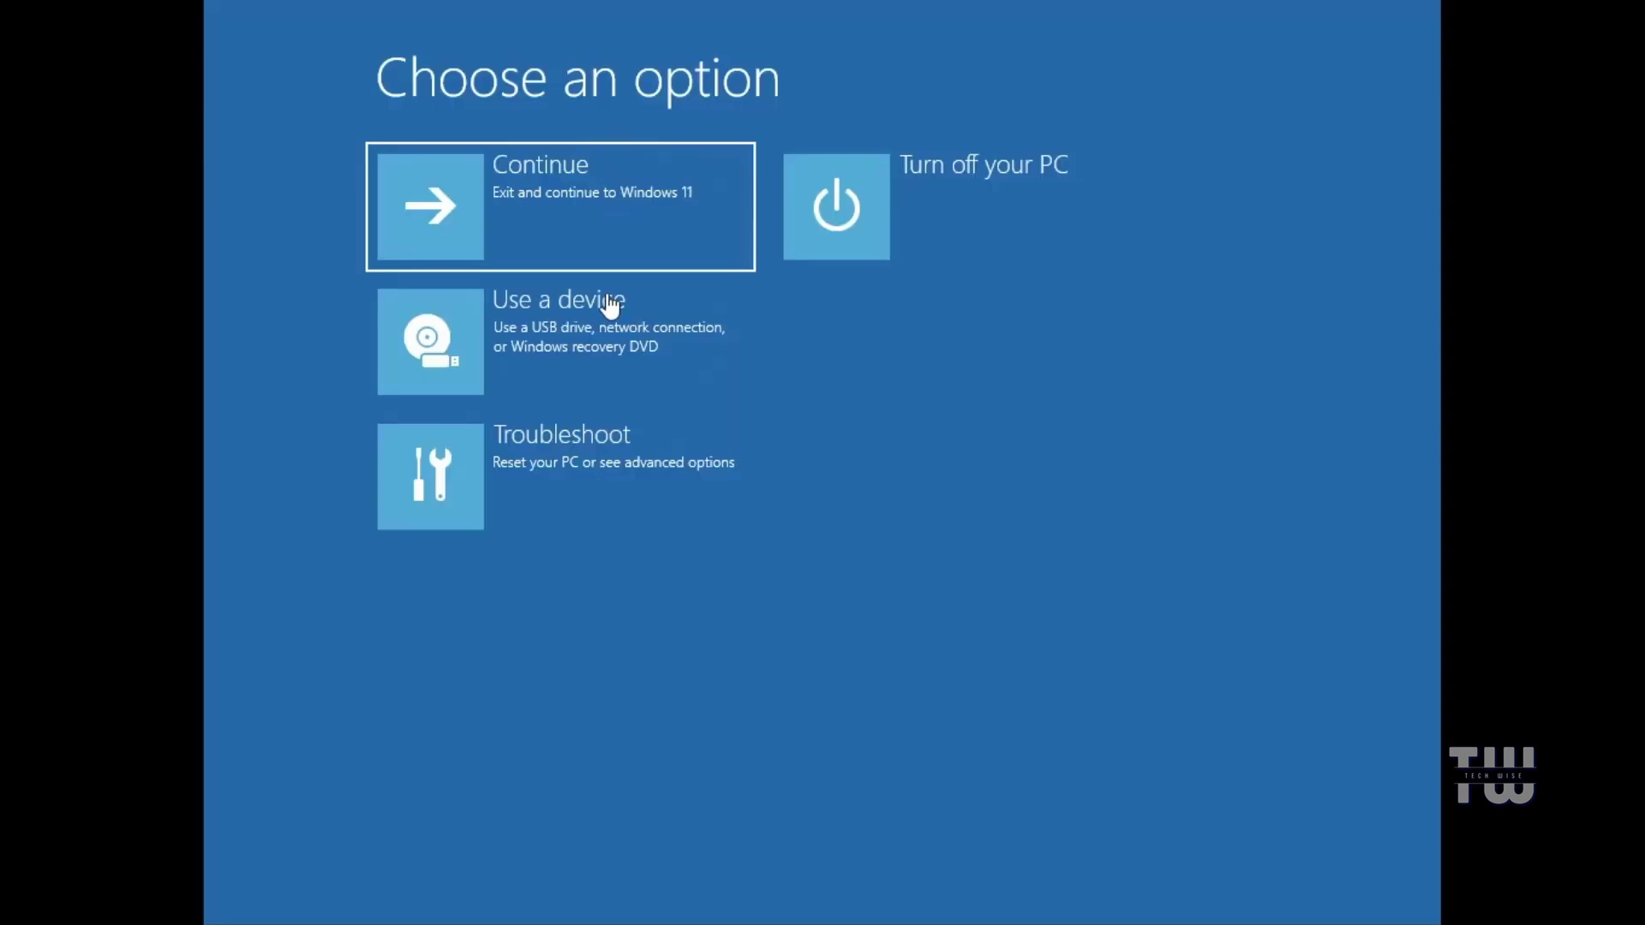
# Step: Start System Image Recovery from Troubleshoot > Advanced options and cancel the no-image-found warning
pyautogui.click(607, 462)
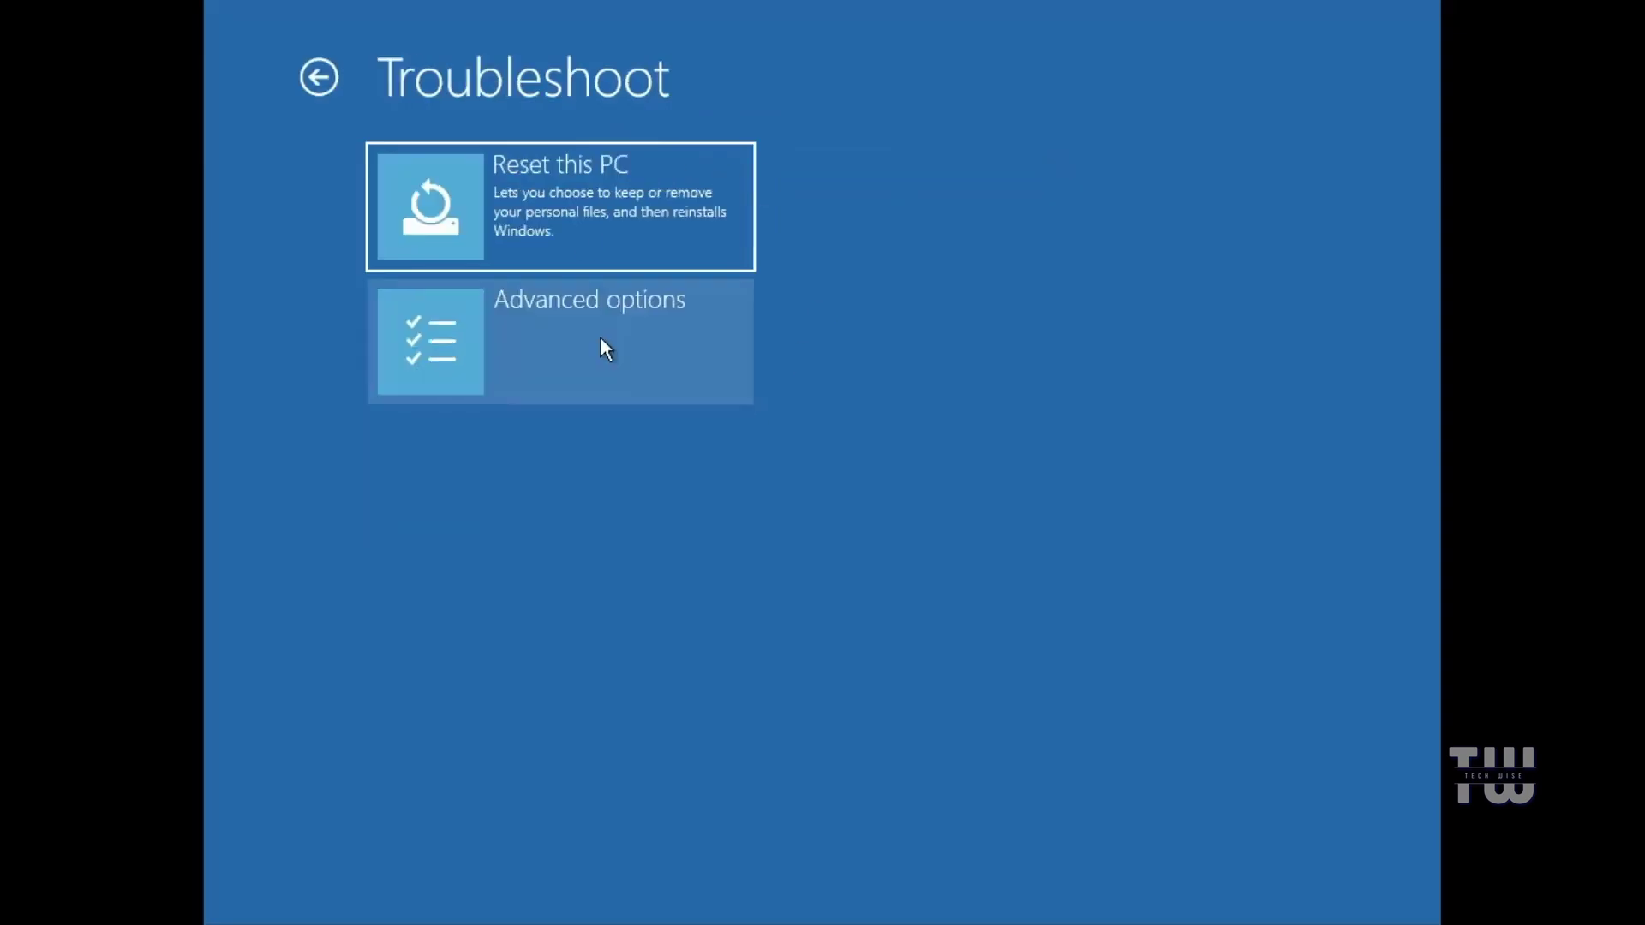
pyautogui.click(600, 339)
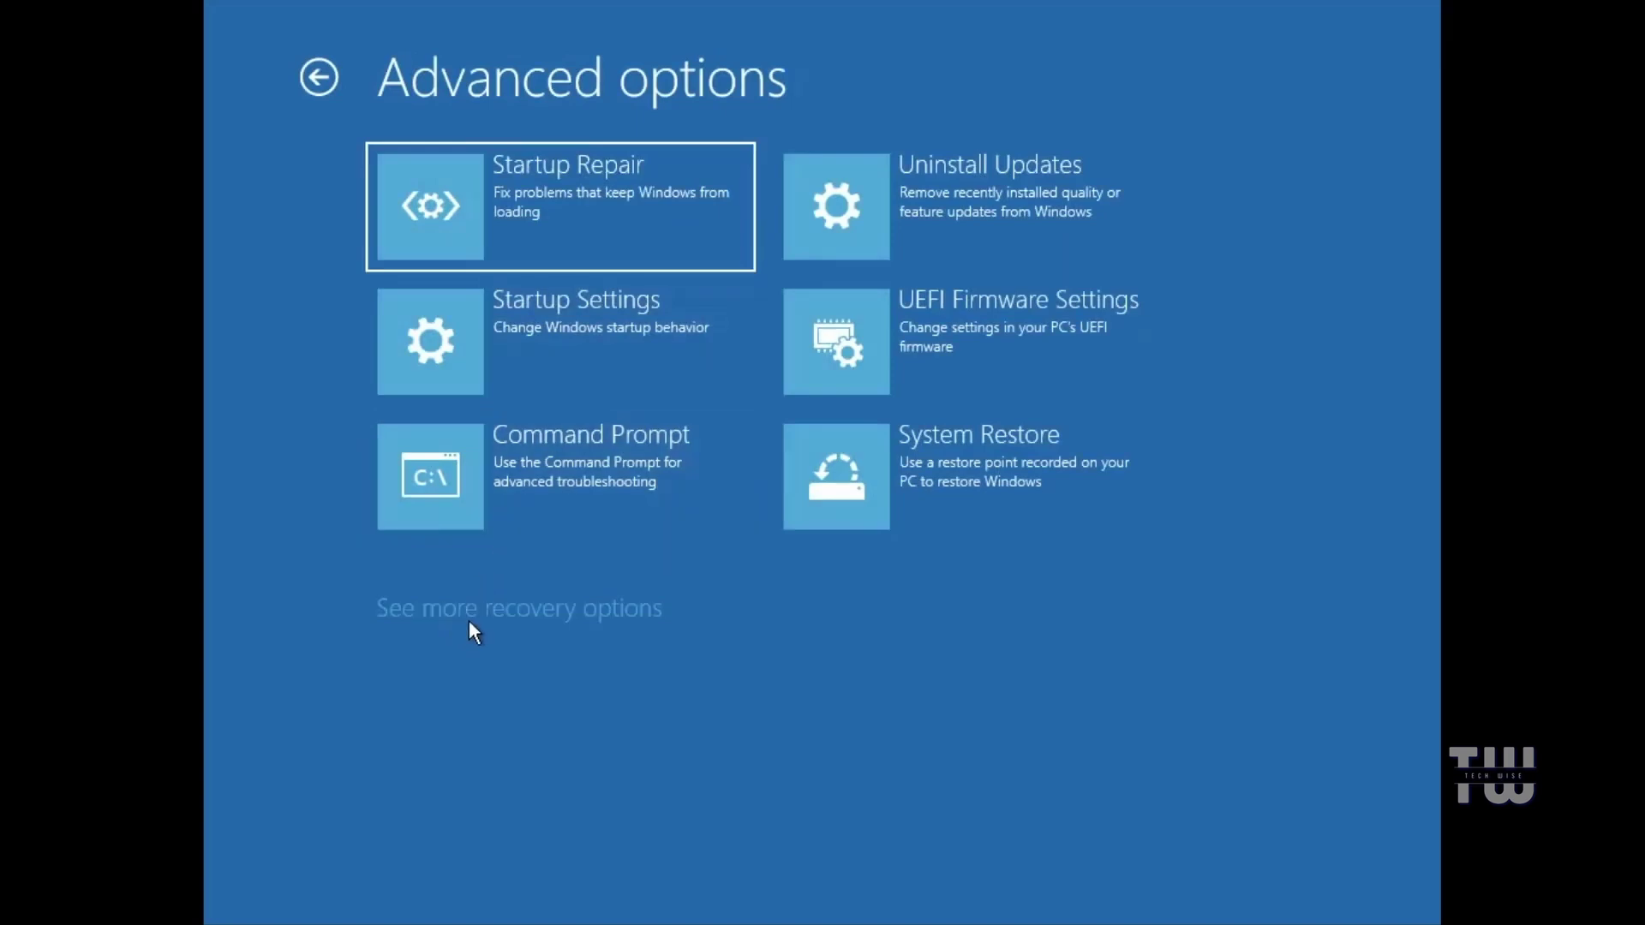
pyautogui.click(617, 614)
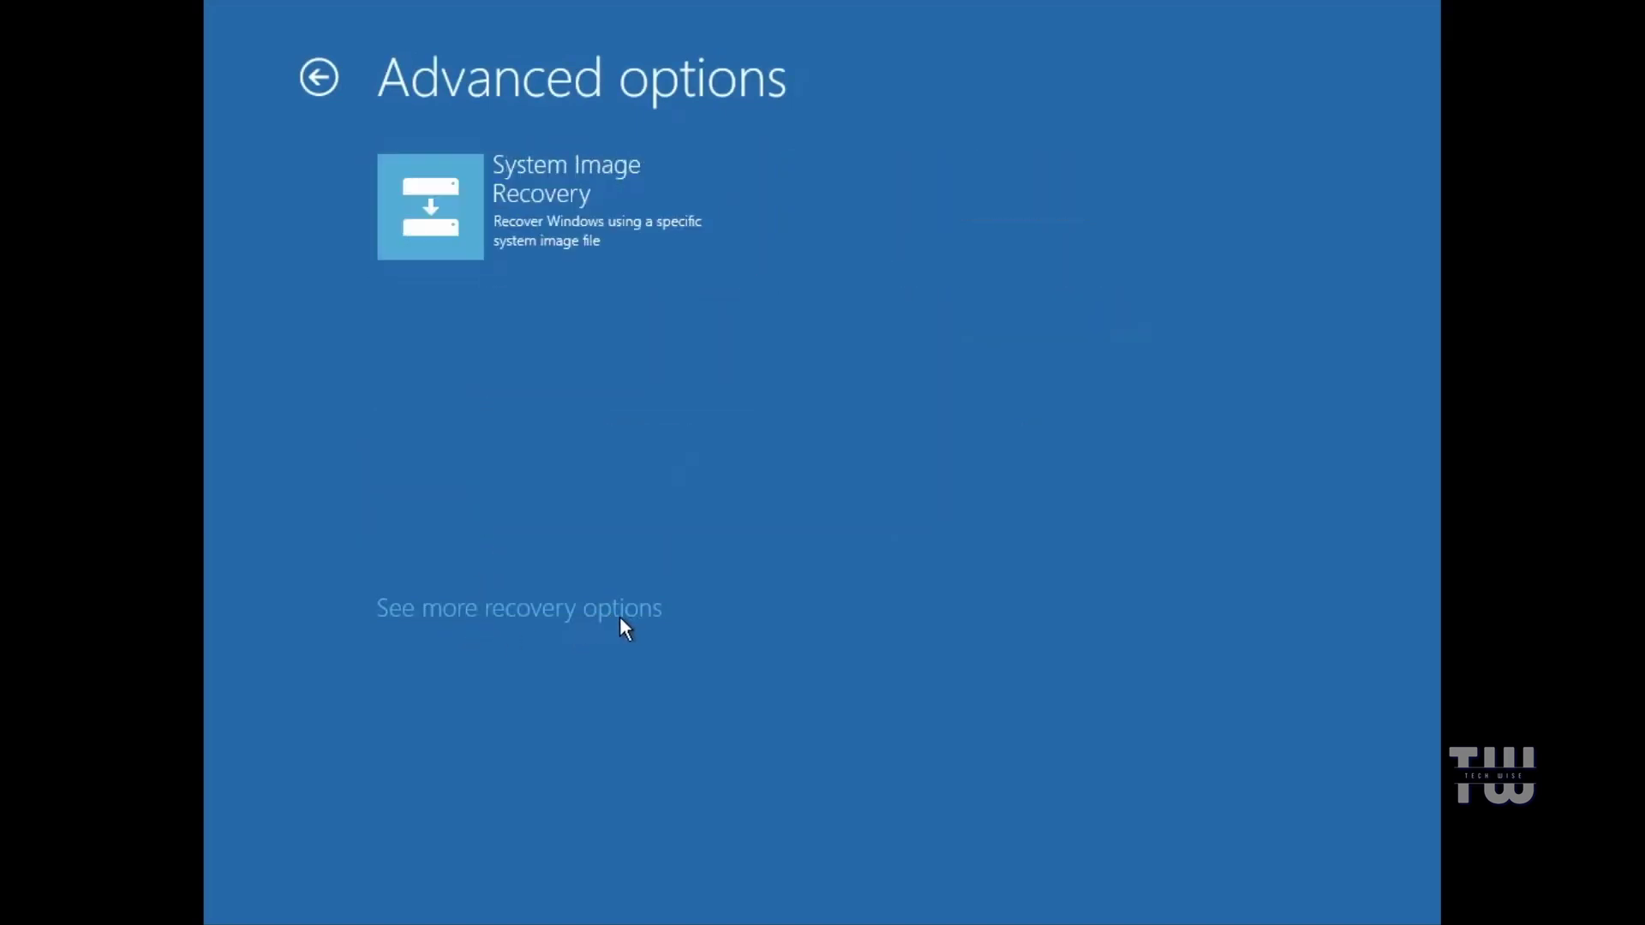
pyautogui.click(535, 193)
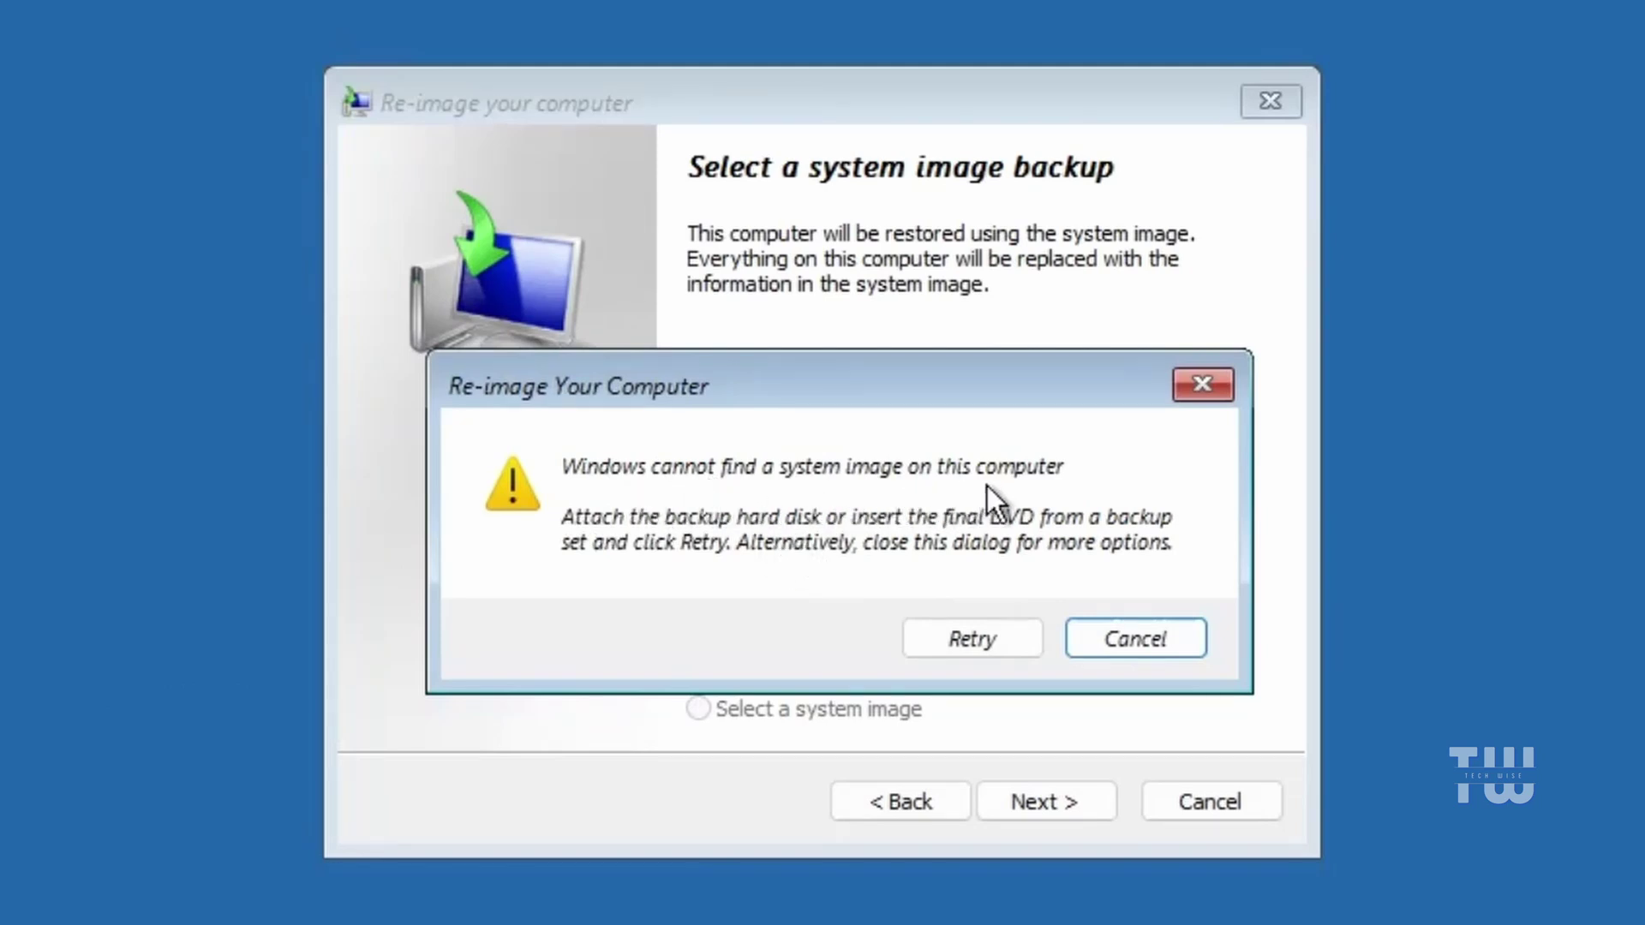
pyautogui.click(1108, 636)
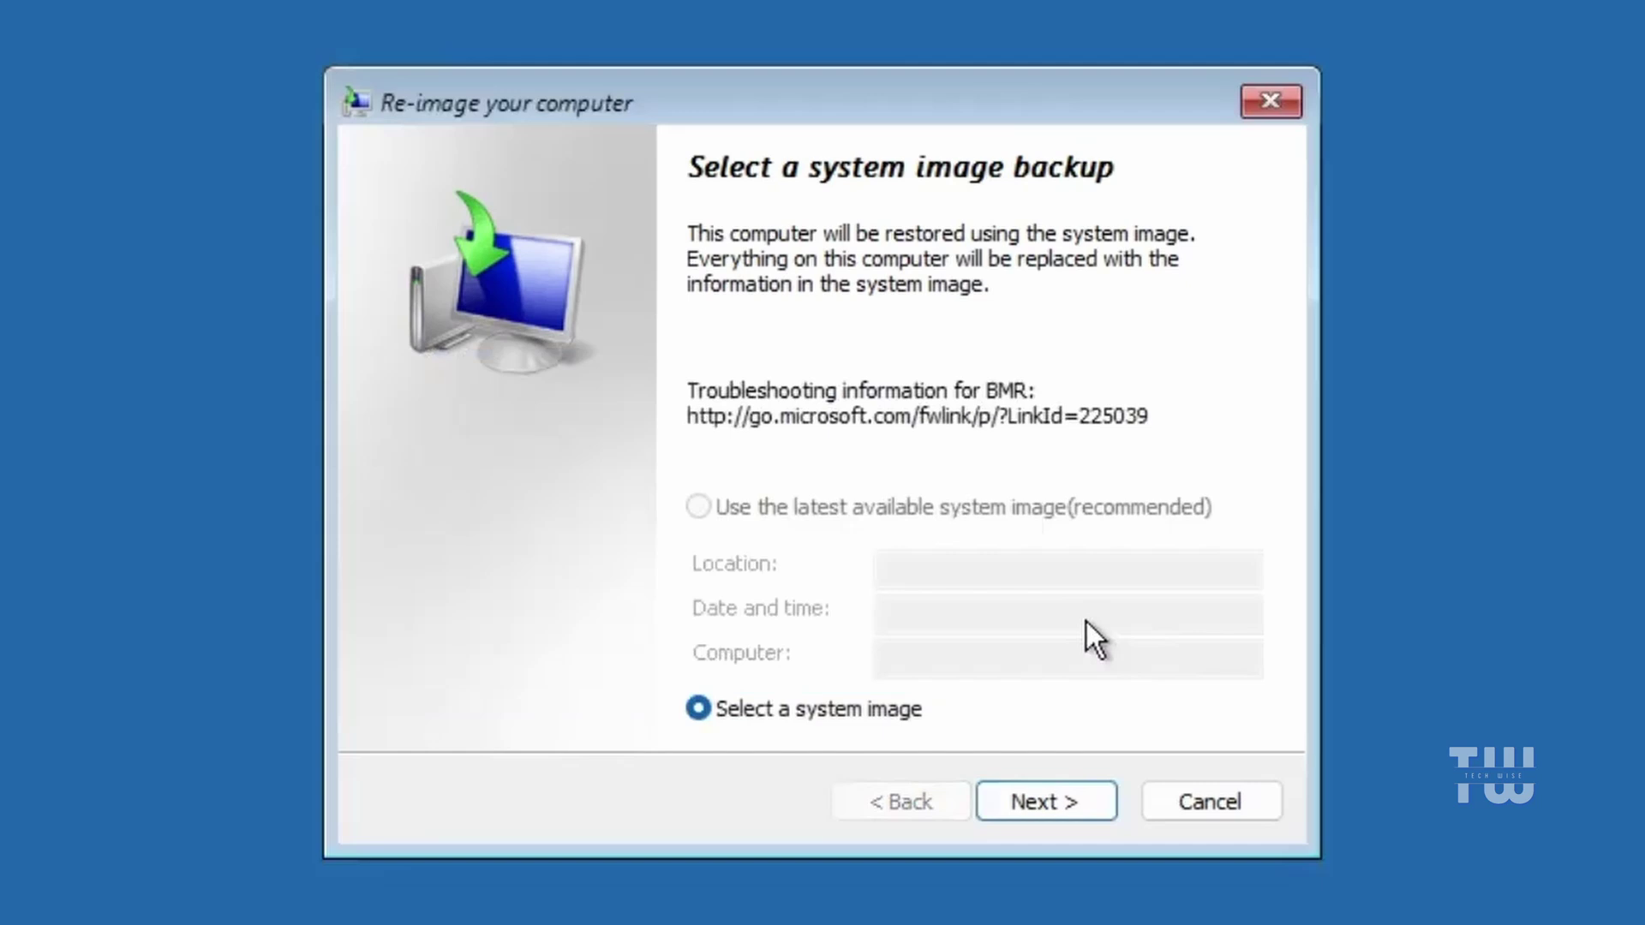